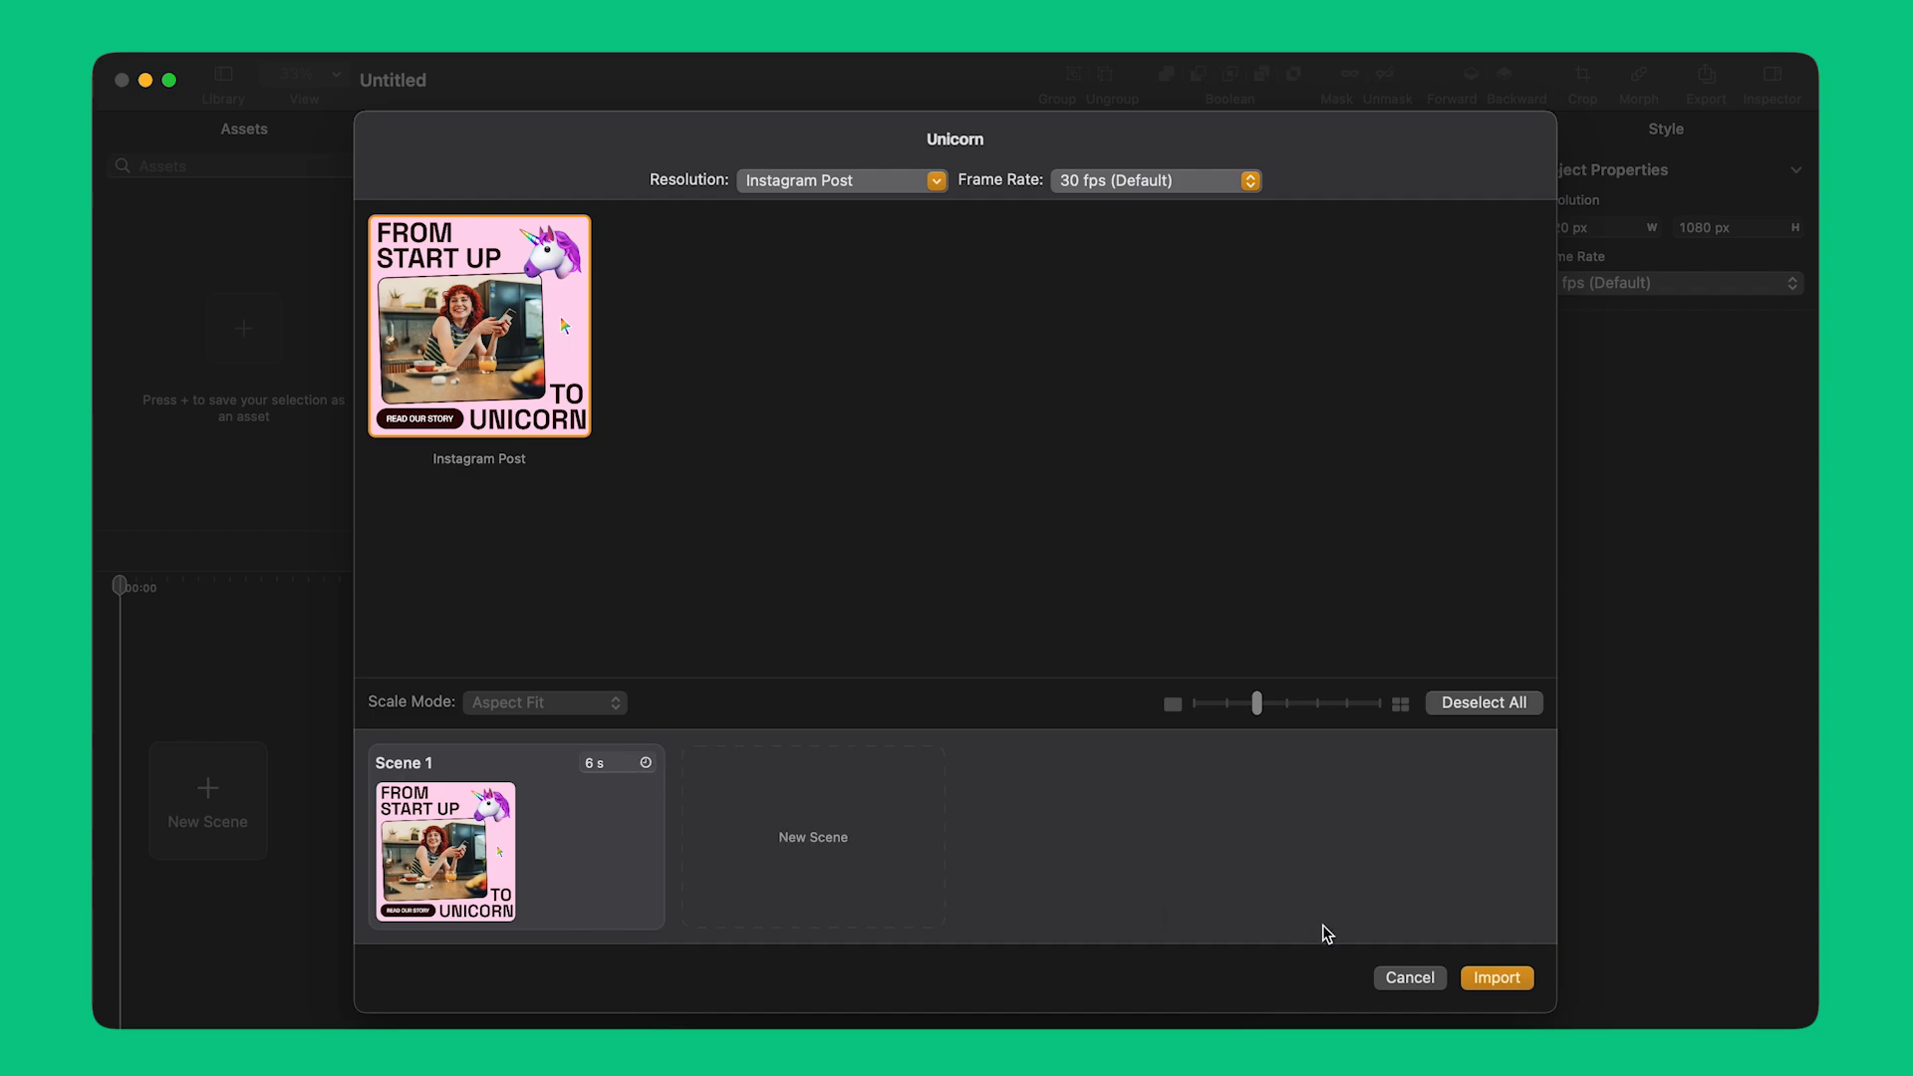
Step: Import the Instagram Post design as a scene and apply the Masked Reveal entrance preset to the FROM text
{"action": "left_click", "coordinate": [1495, 978]}
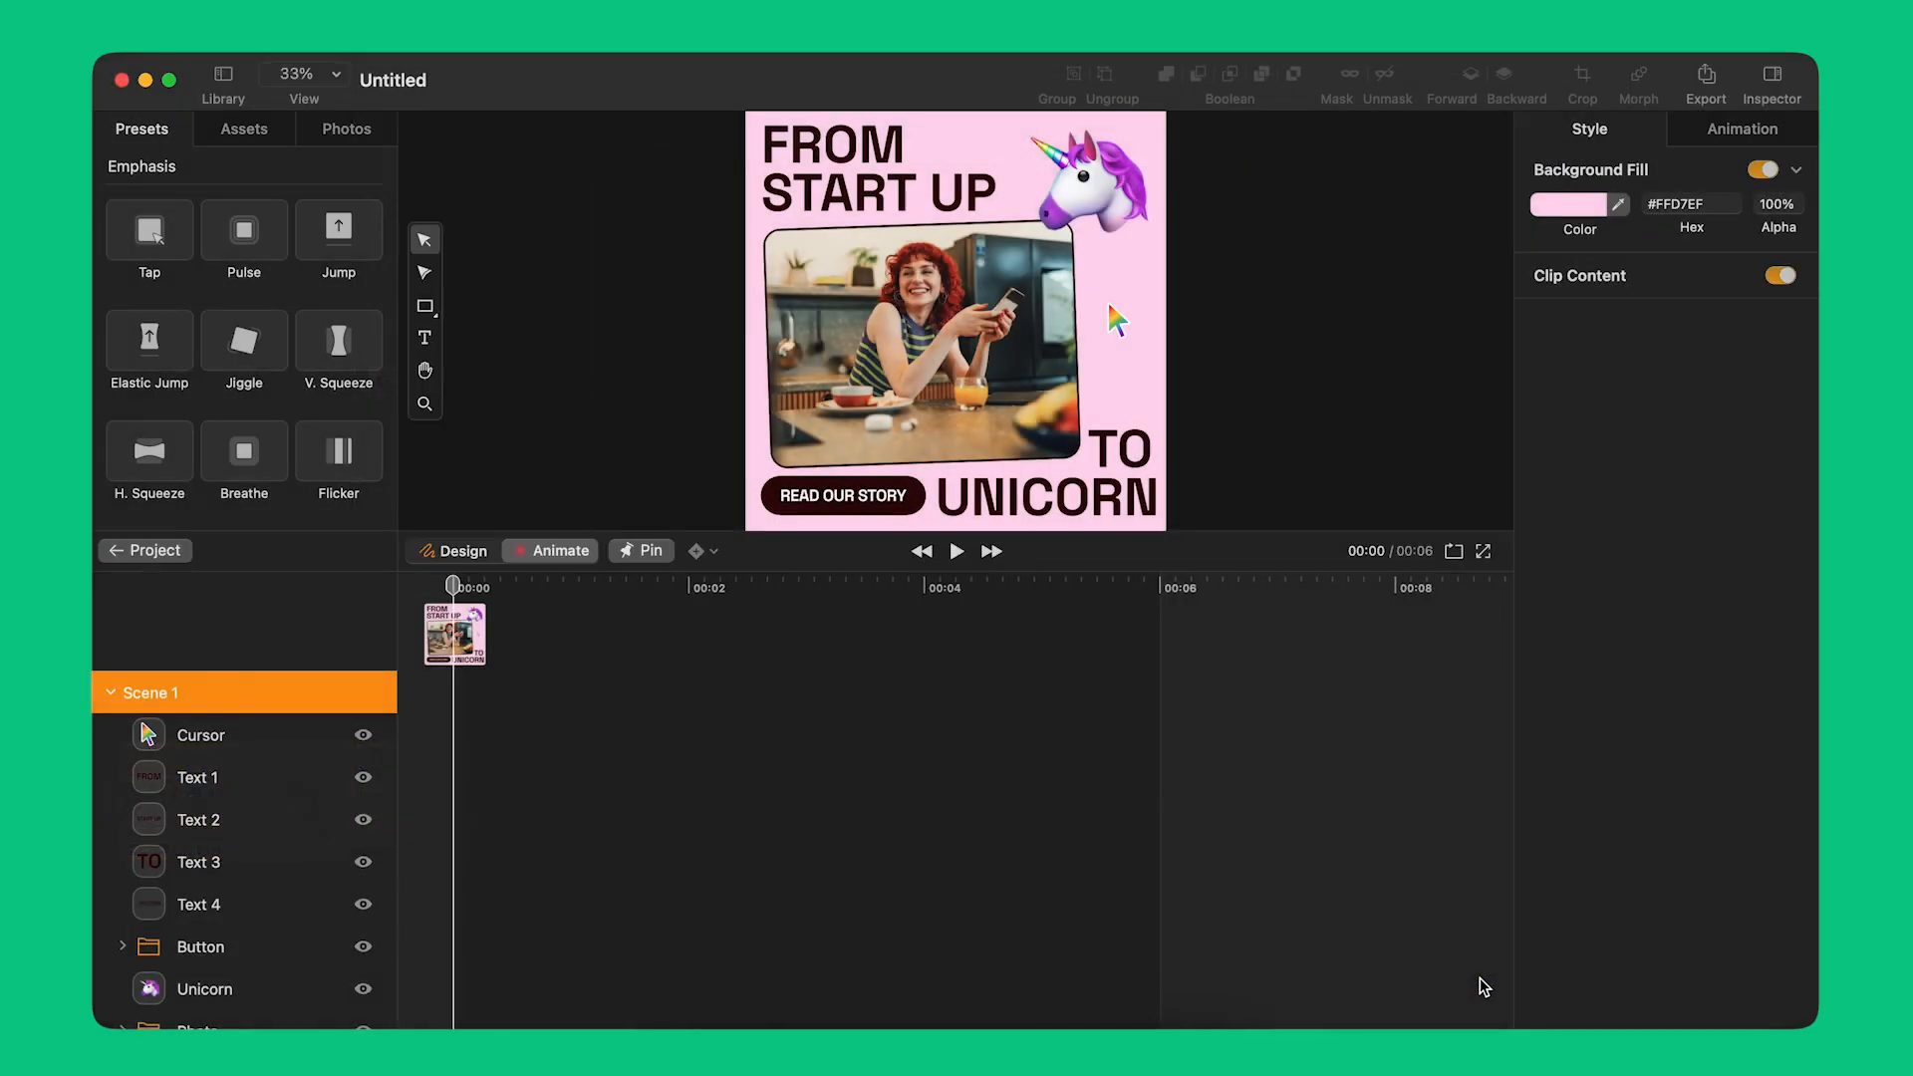
{"action": "left_click", "coordinate": [871, 157]}
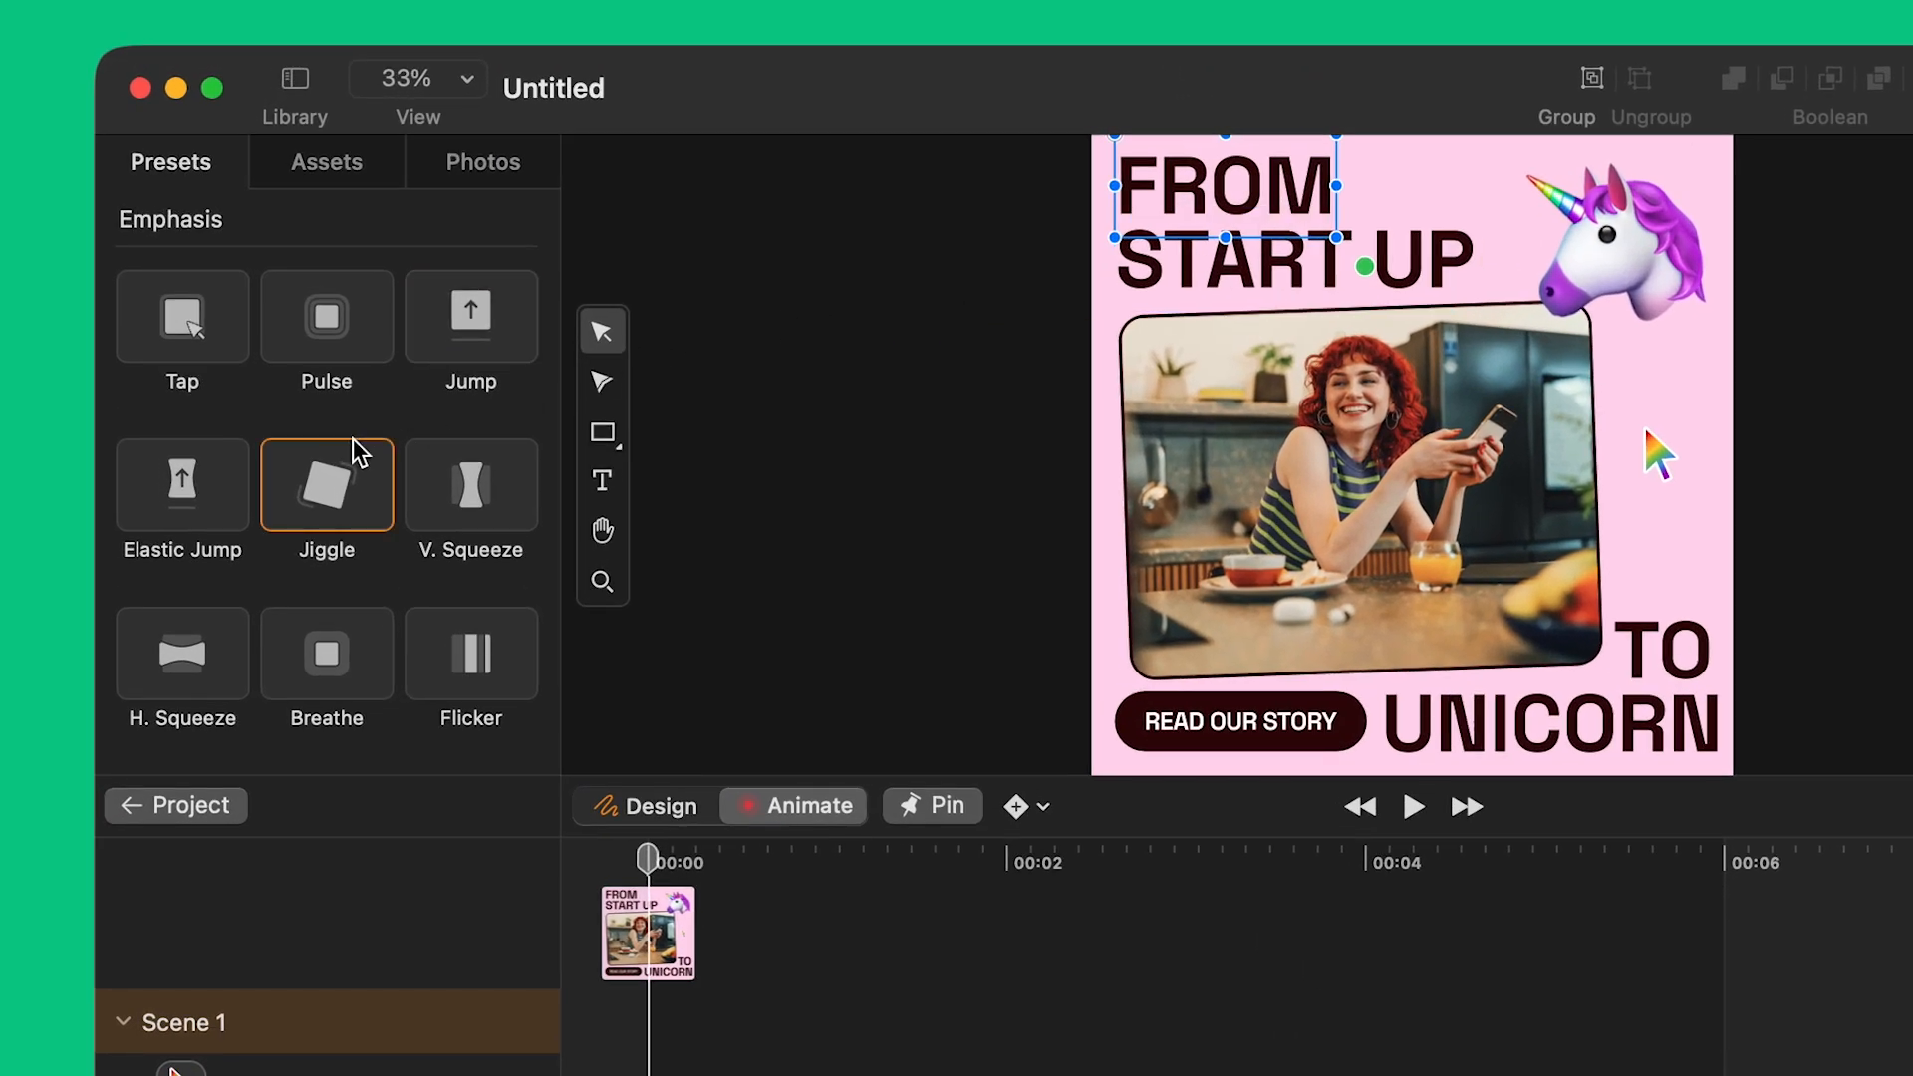
{"action": "scroll", "coordinate": [359, 454], "scroll_direction": "down", "scroll_amount": 10}
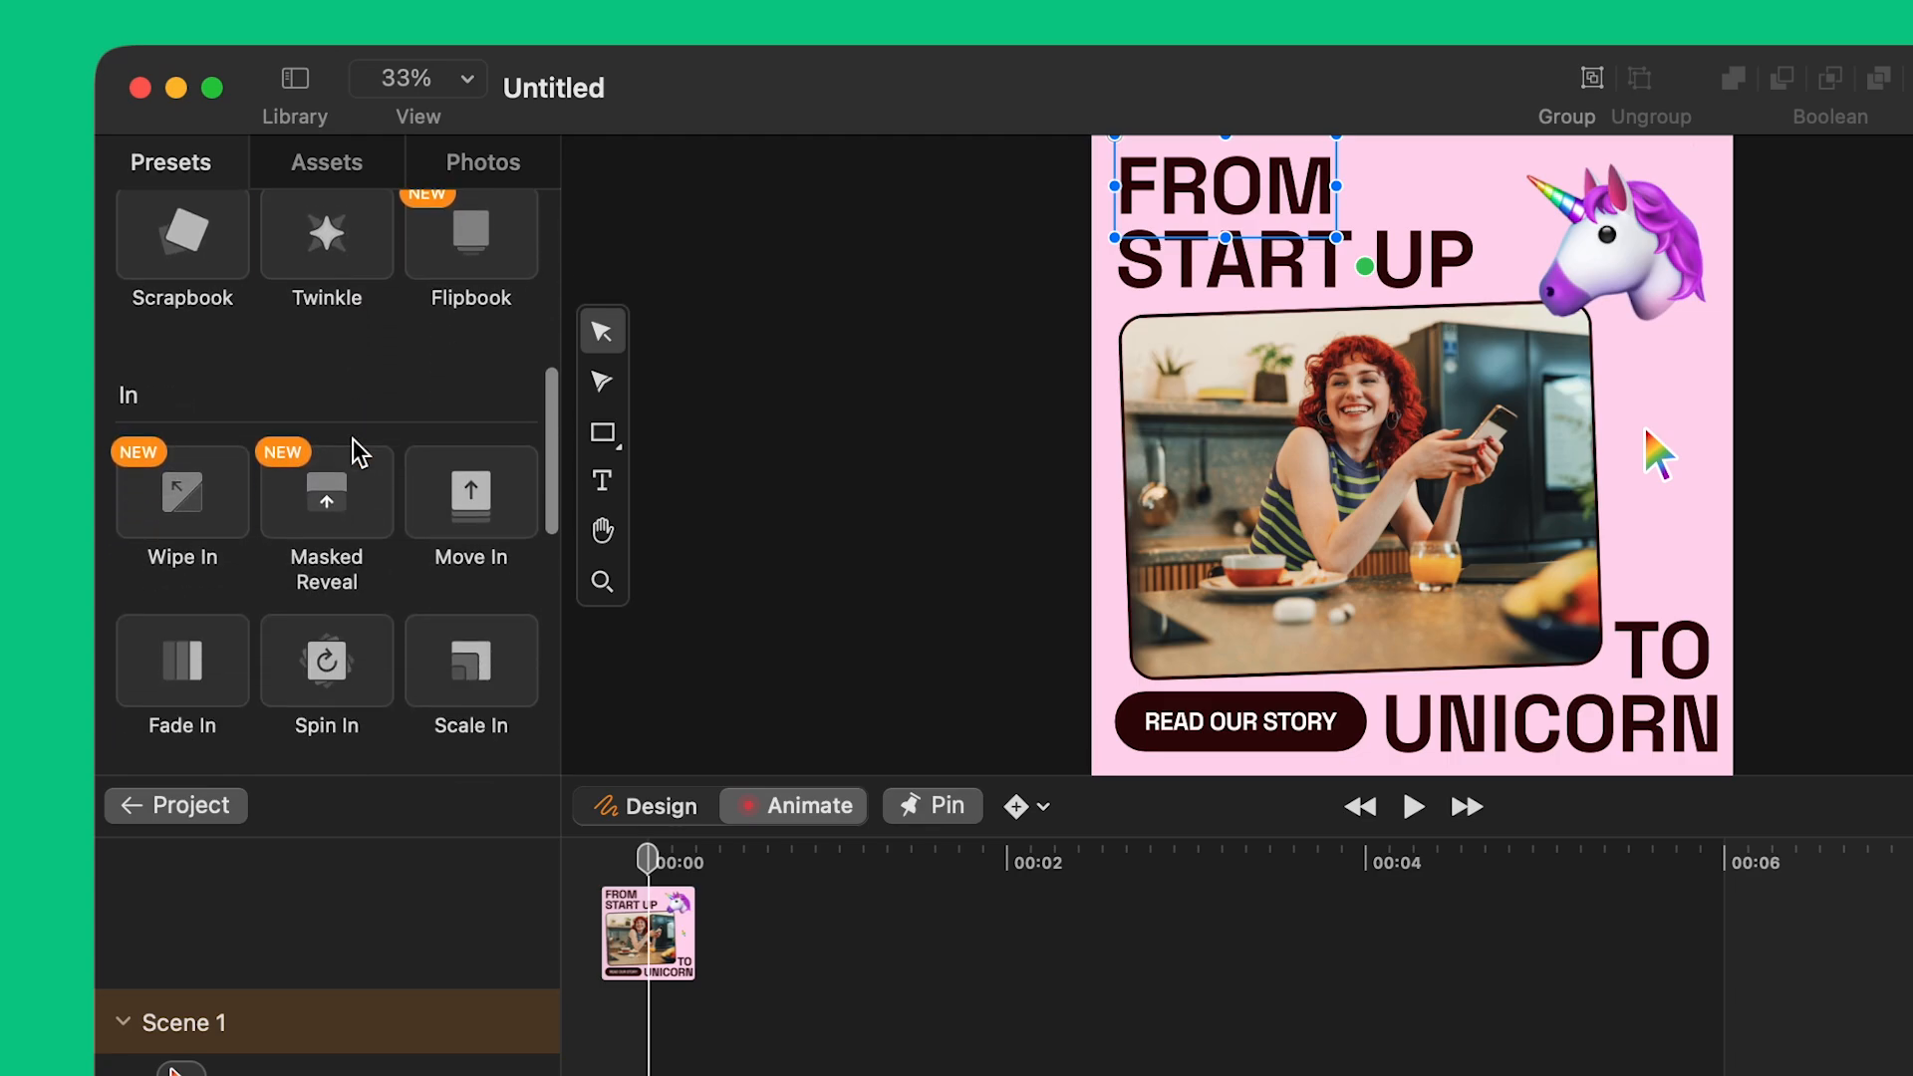
{"action": "scroll", "coordinate": [358, 453], "scroll_direction": "down", "scroll_amount": 1}
{"action": "left_click", "coordinate": [338, 479]}
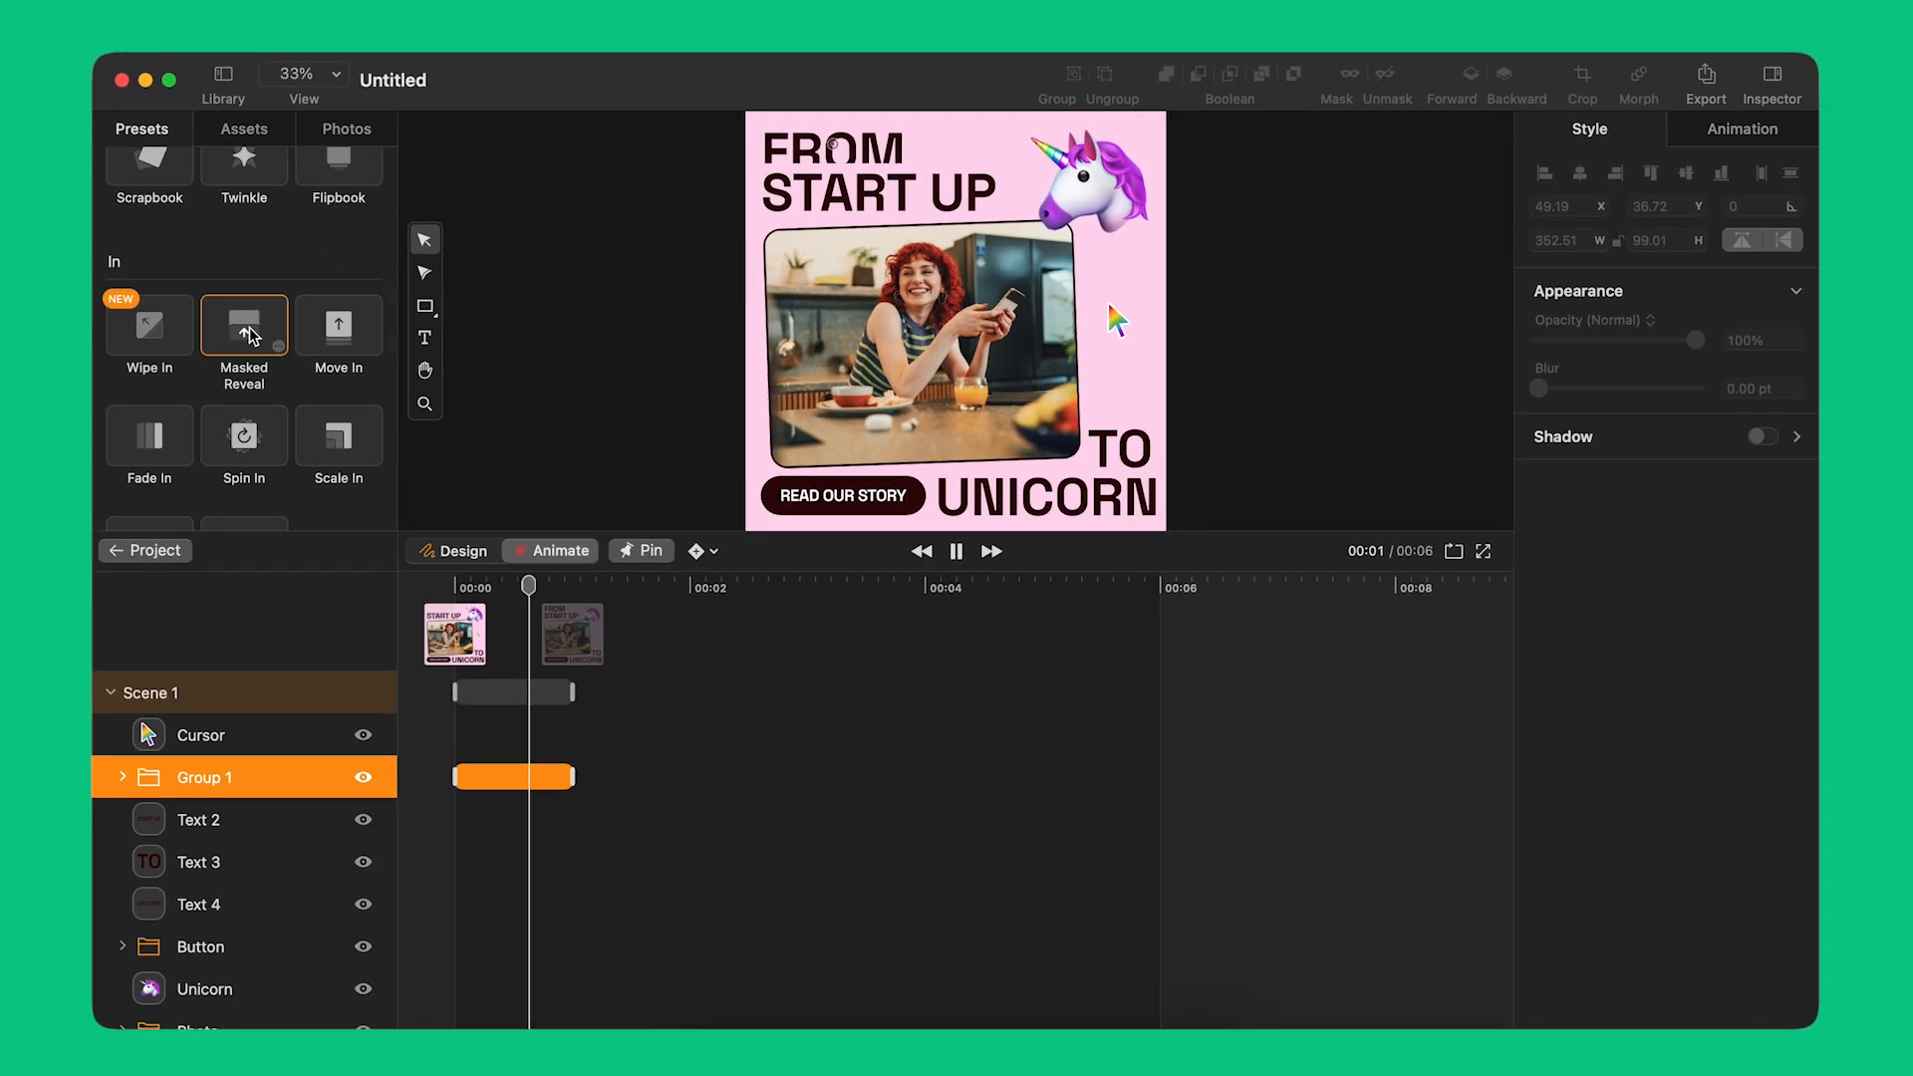
Step: Apply the Masked Reveal preset to the START UP, TO and UNICORN texts one by one
{"action": "left_click", "coordinate": [809, 199]}
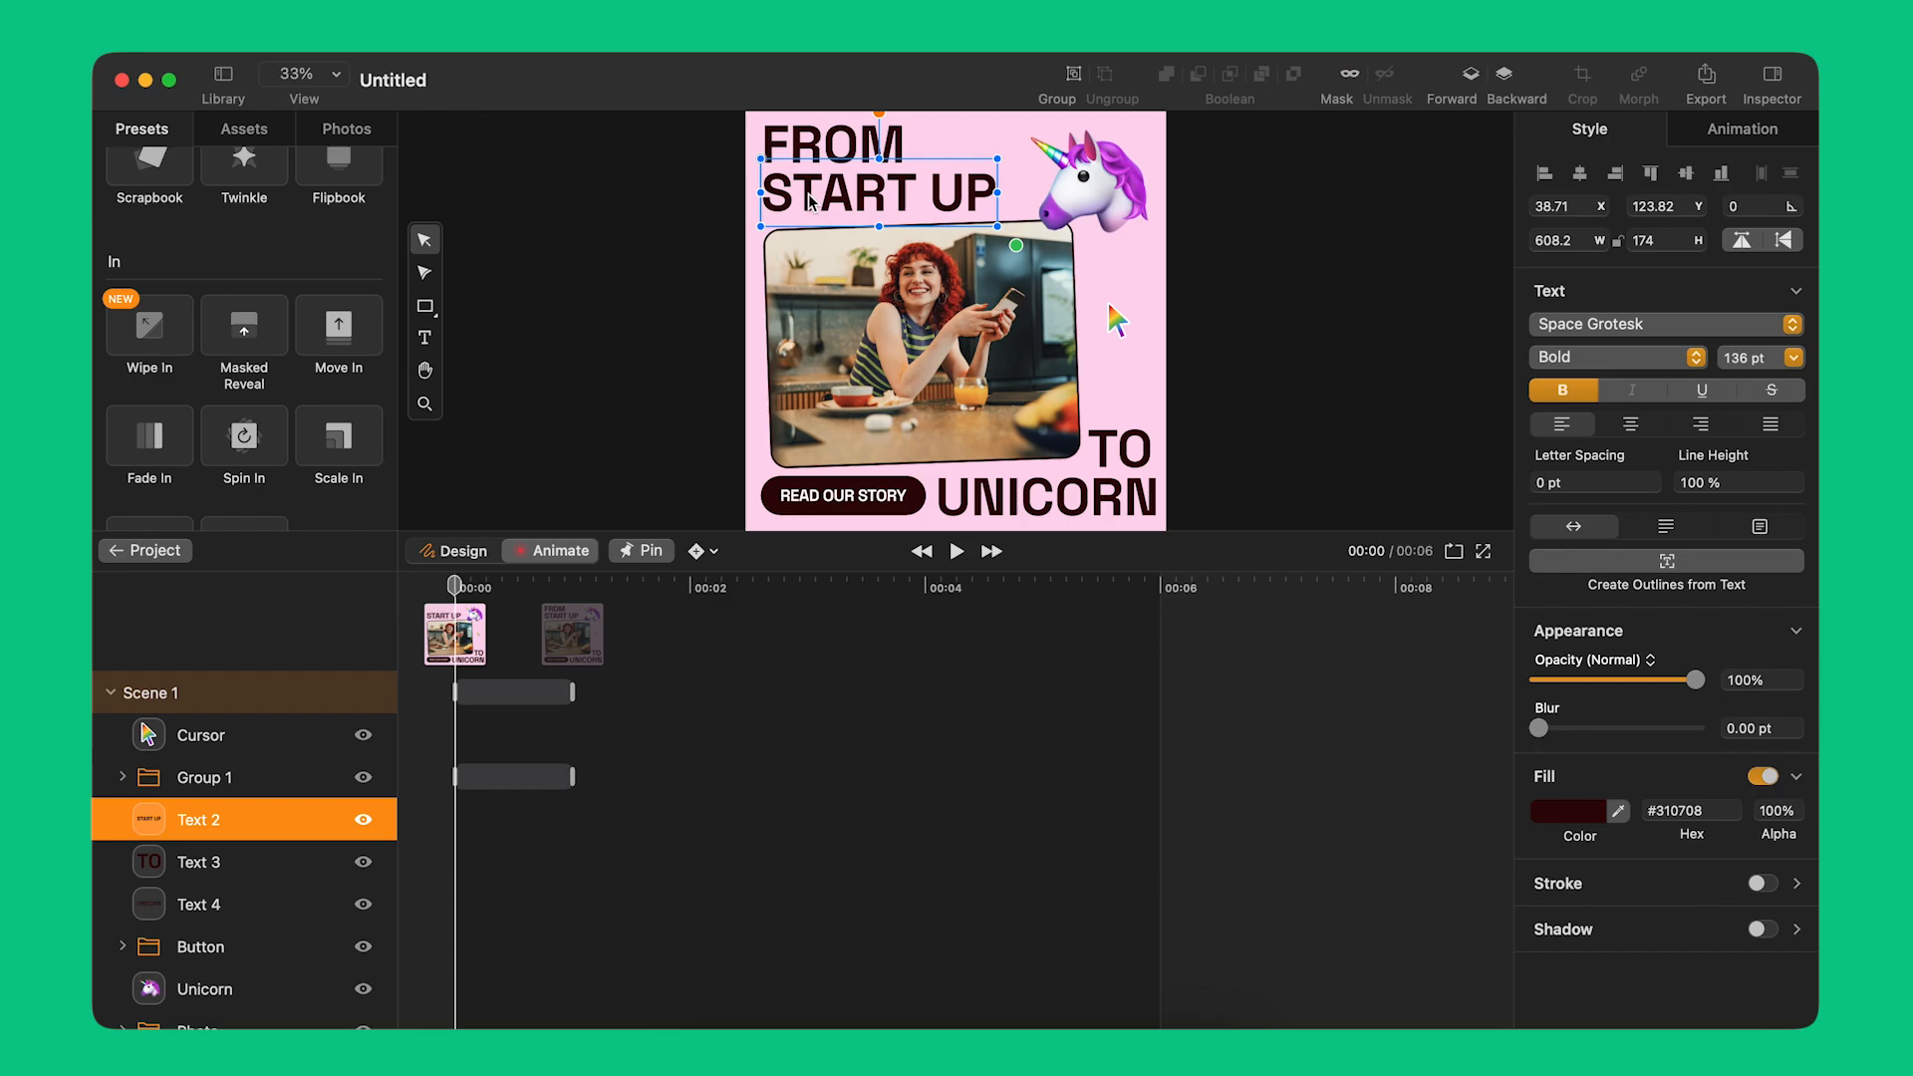
{"action": "left_click", "coordinate": [244, 324]}
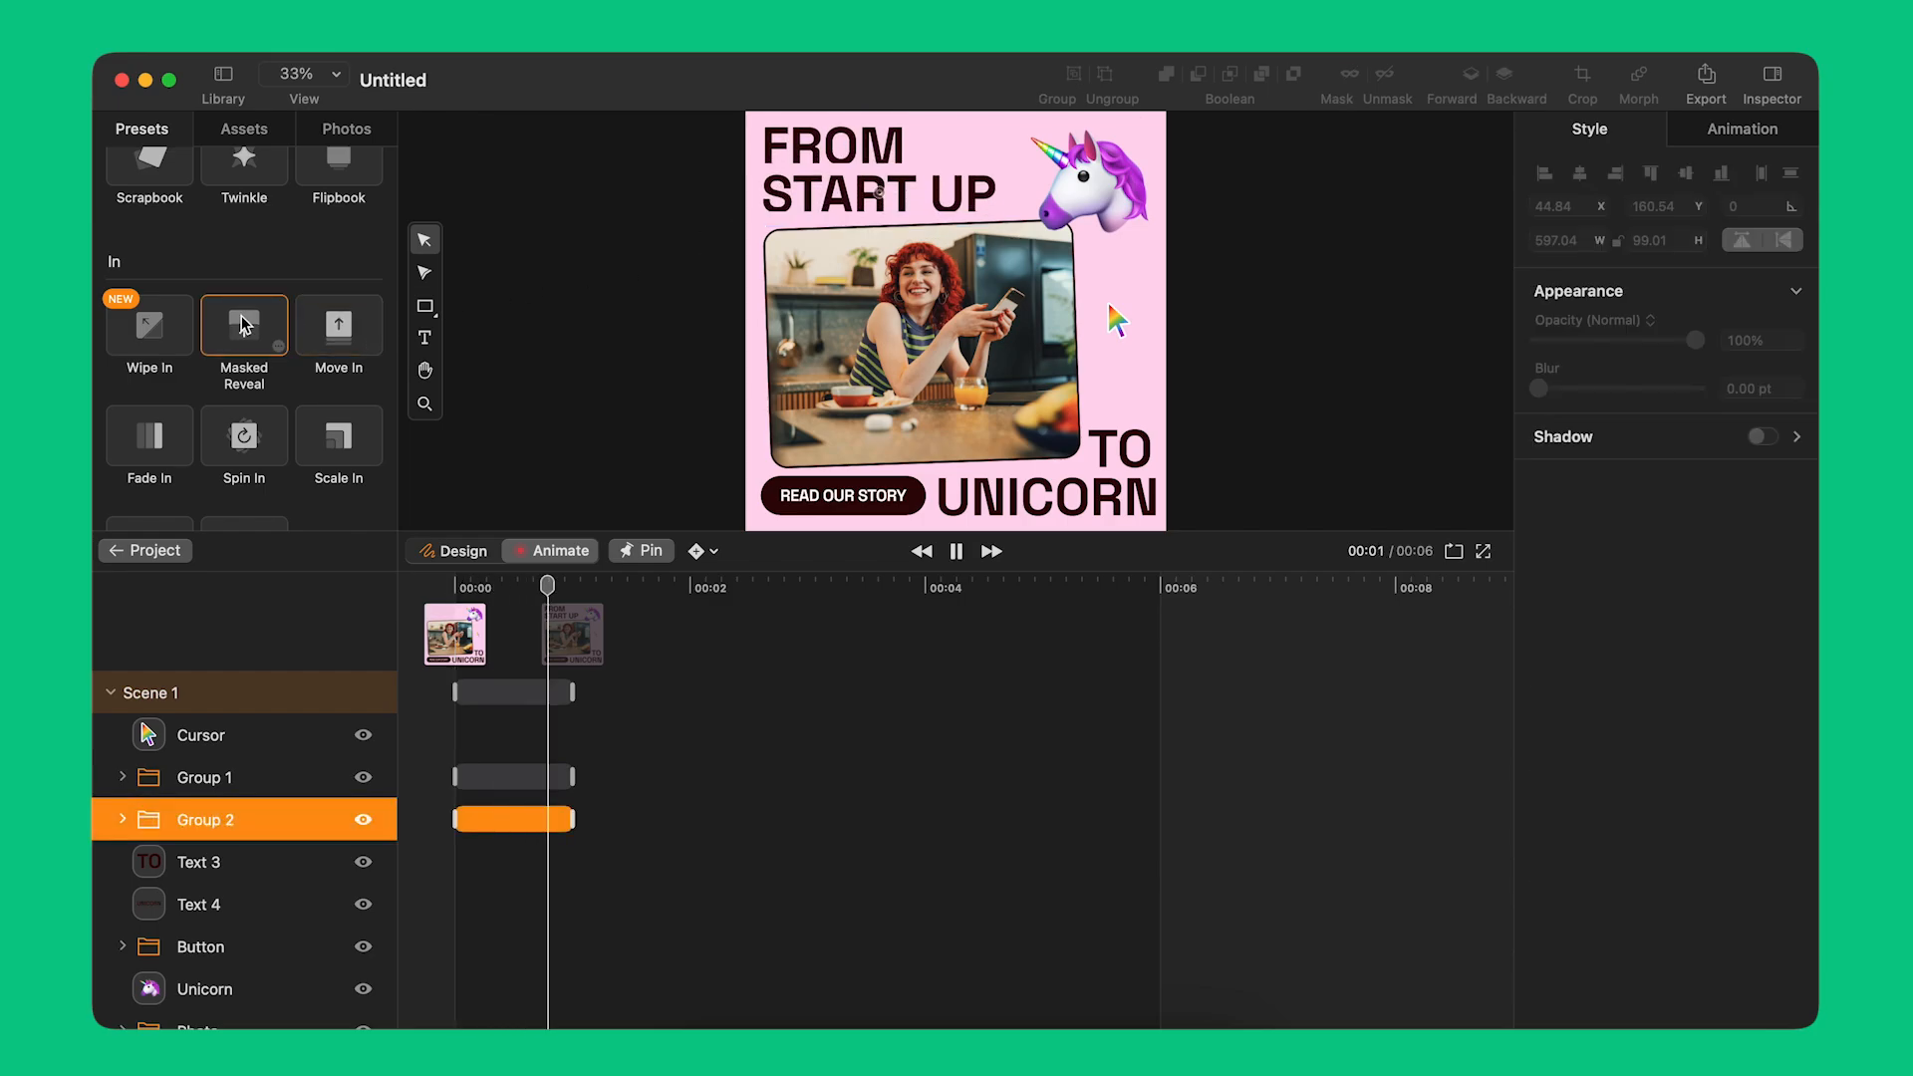
{"action": "left_click", "coordinate": [1134, 463]}
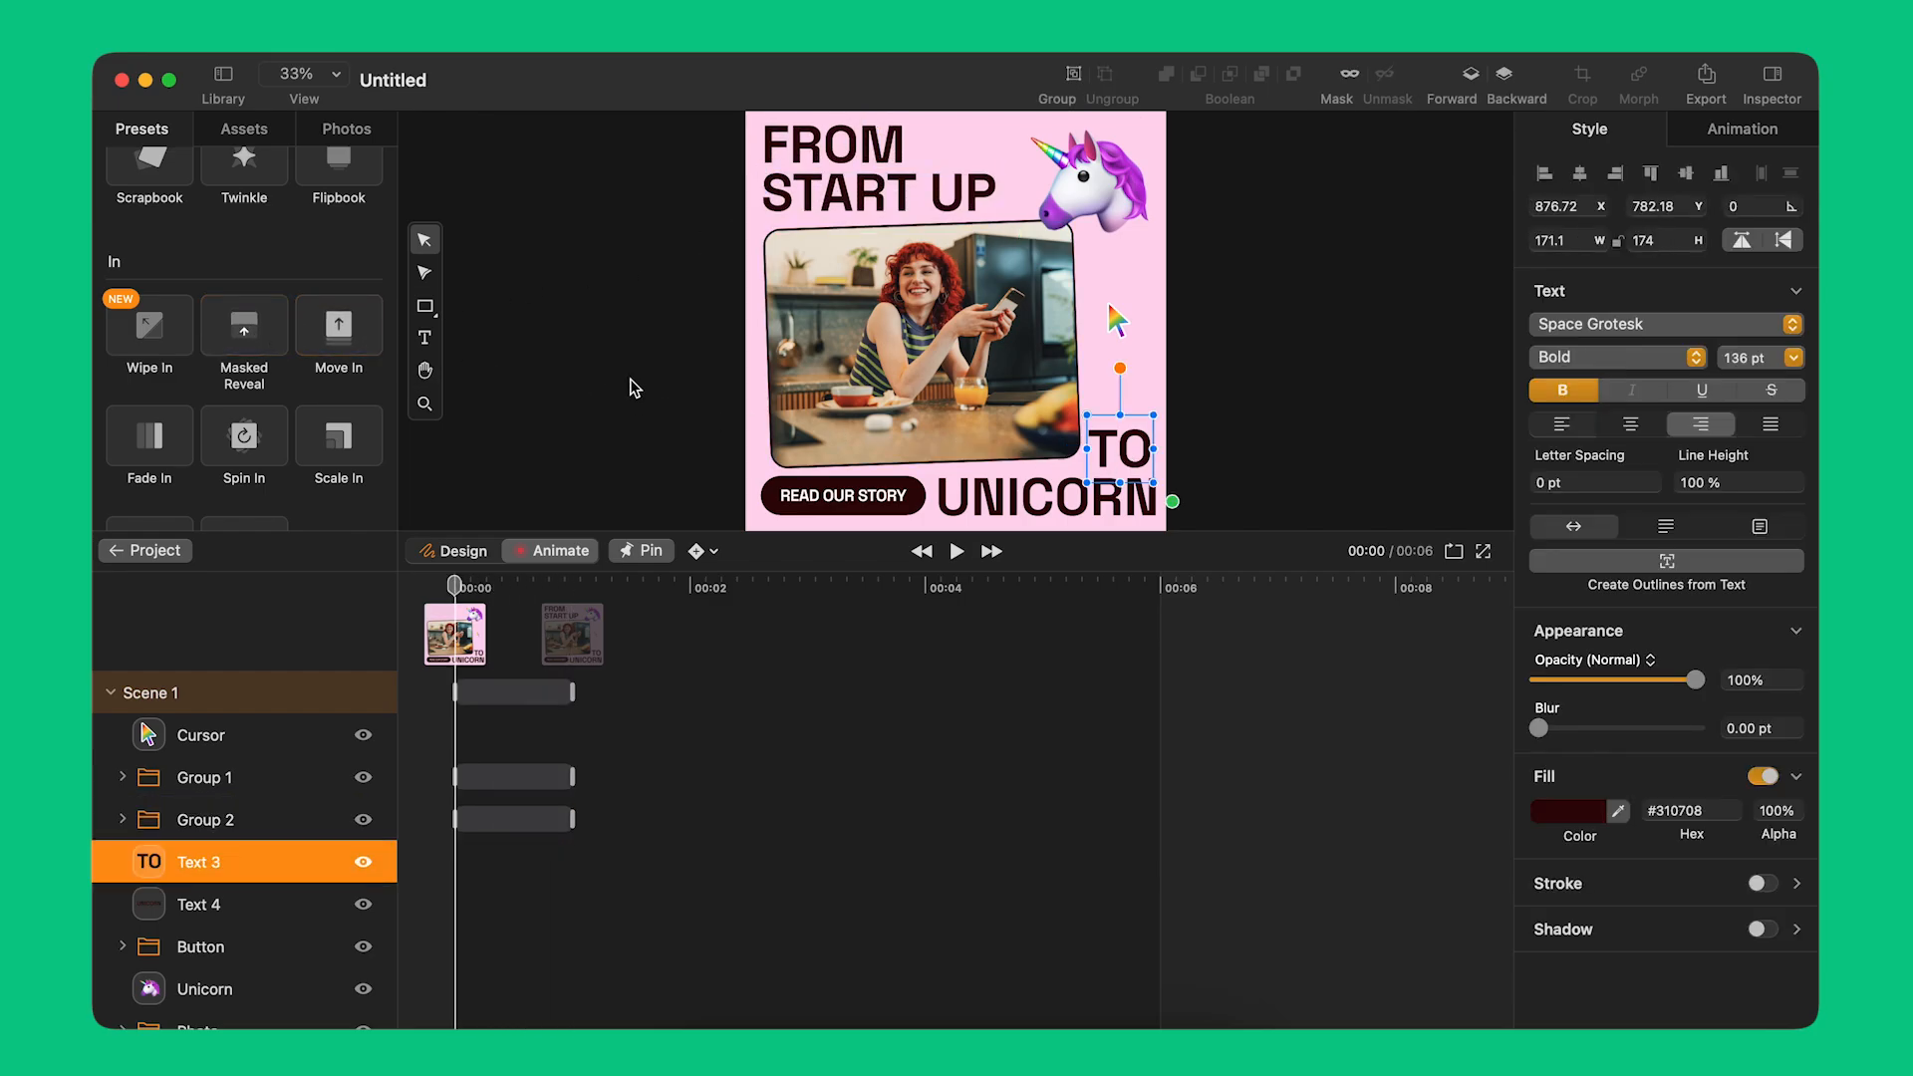
{"action": "left_click", "coordinate": [244, 329]}
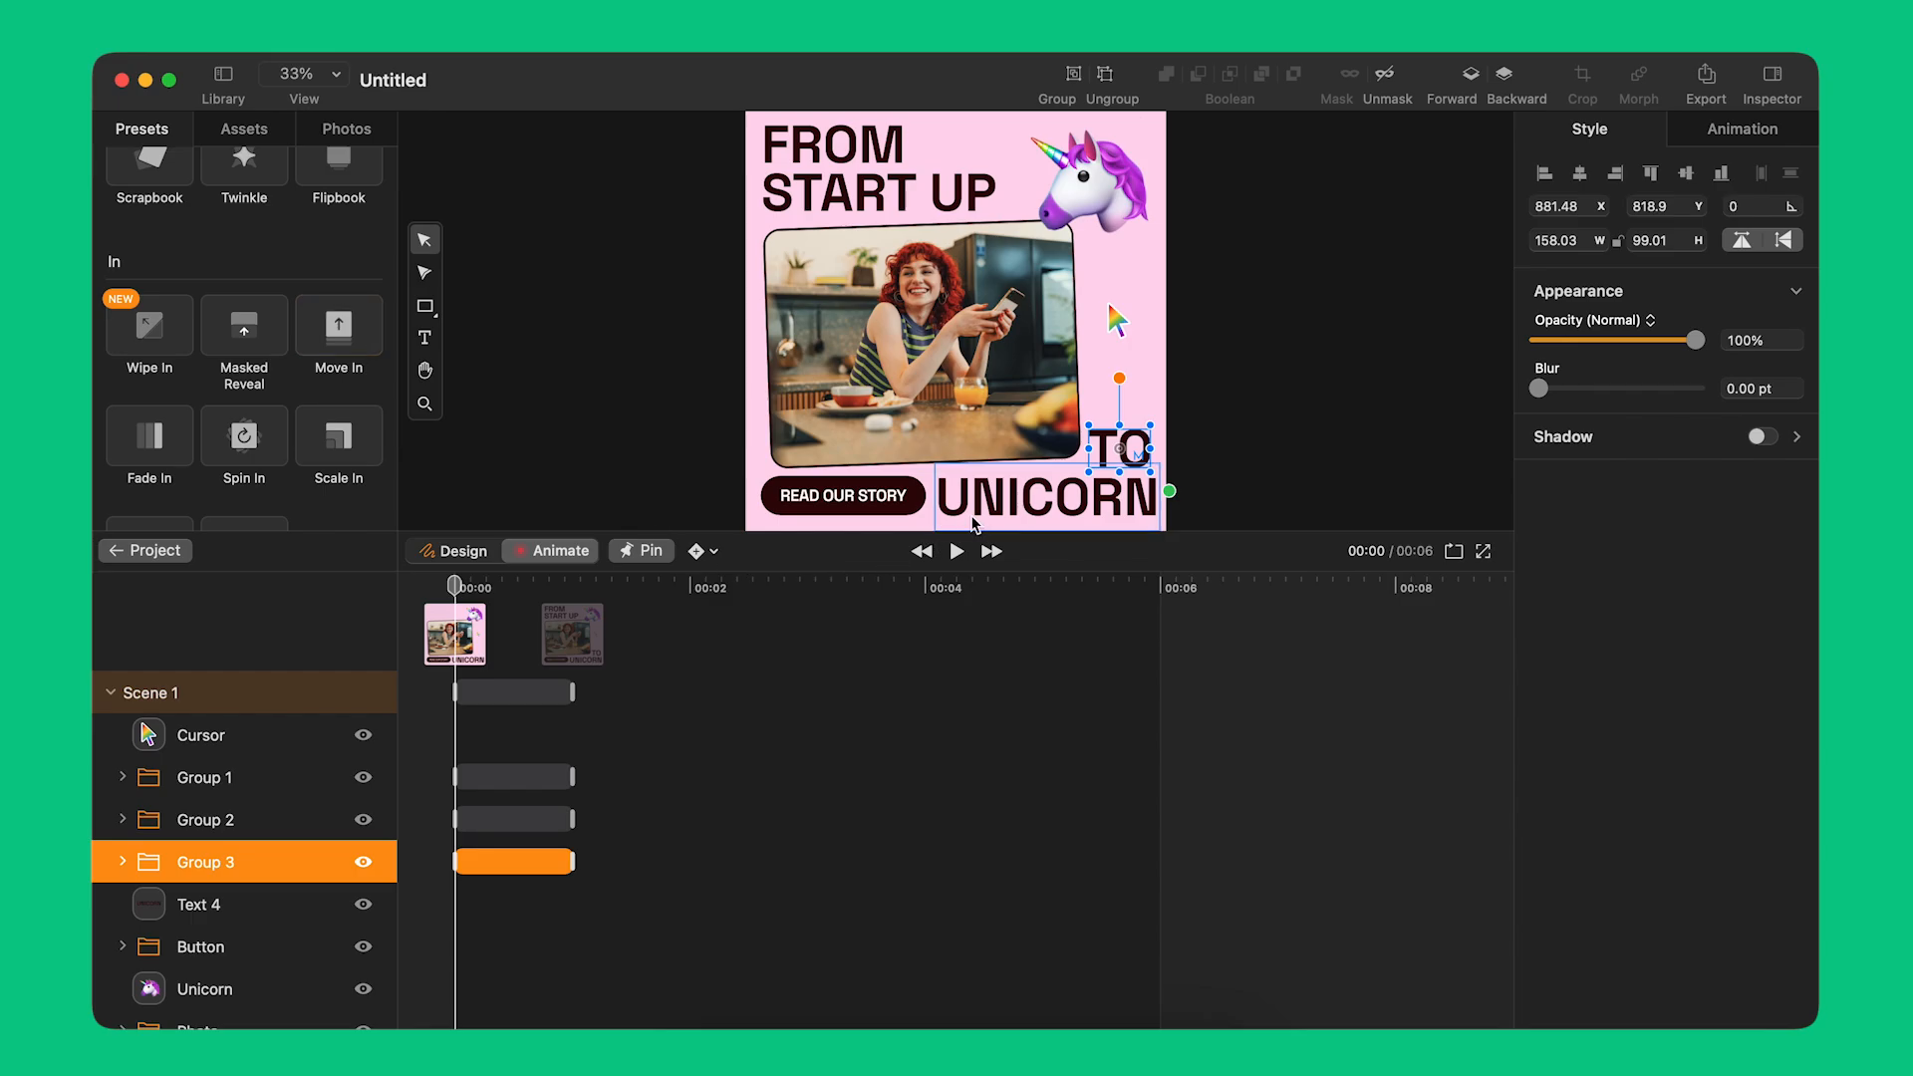
{"action": "left_click", "coordinate": [984, 508]}
{"action": "left_click", "coordinate": [250, 341]}
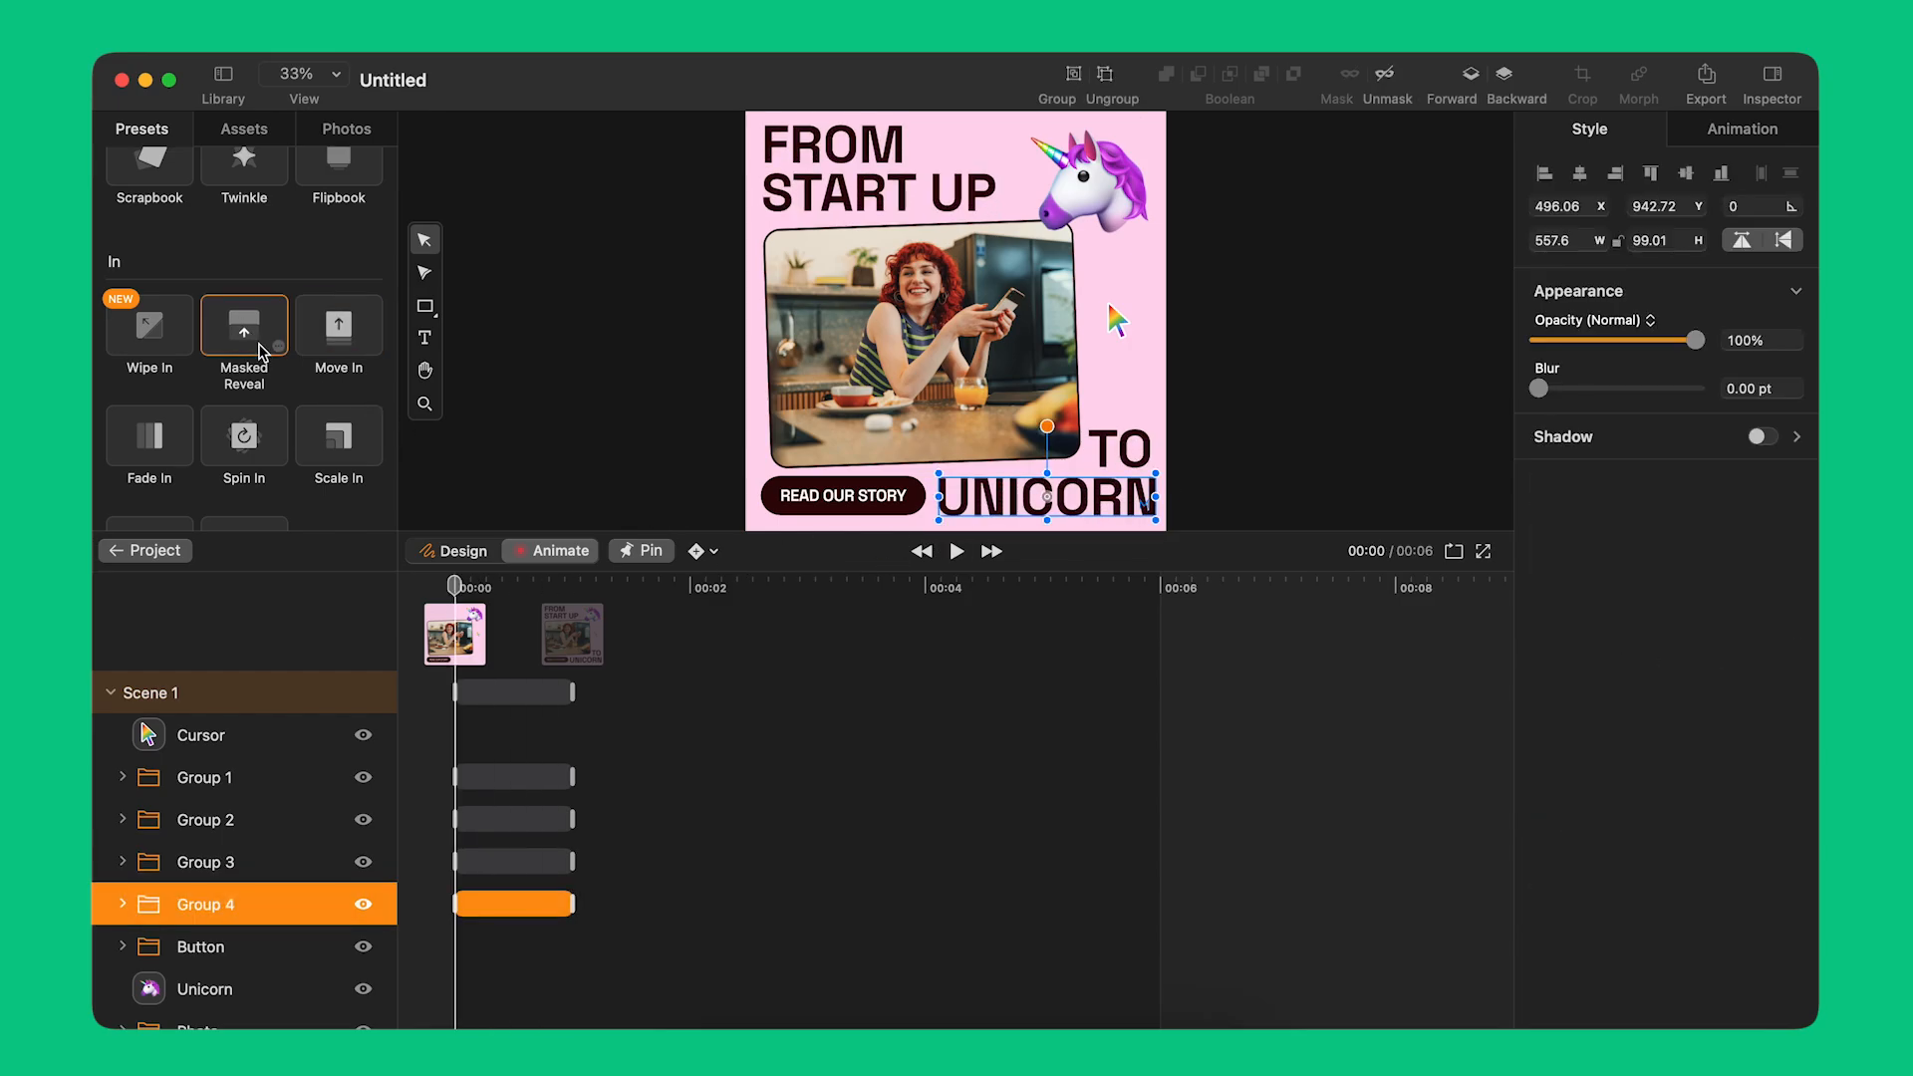
Step: Stagger the four text reveals one after another on the timeline, combine their groups into a single group and preview the animation
{"action": "left_click", "coordinate": [492, 823]}
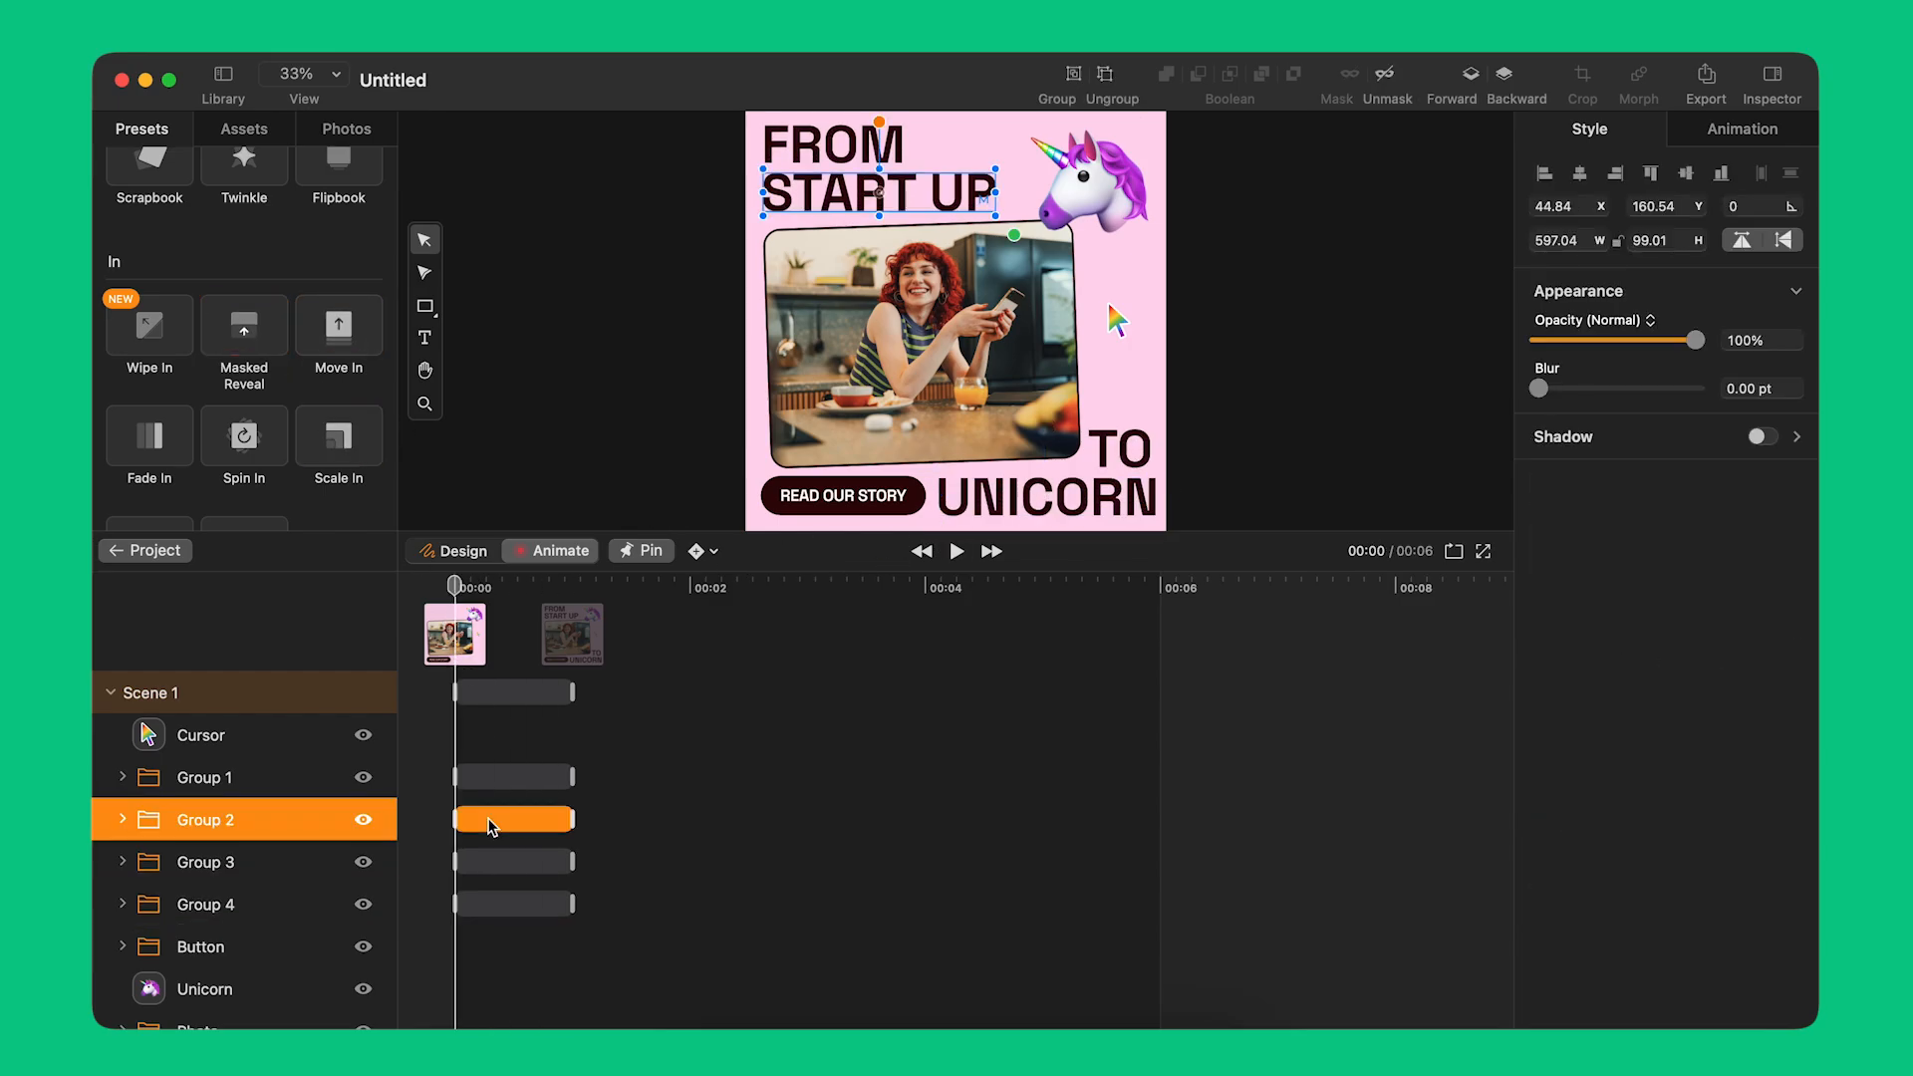
{"action": "left_click_drag", "start_coordinate": [488, 821], "coordinate": [598, 913]}
{"action": "left_click", "coordinate": [496, 777]}
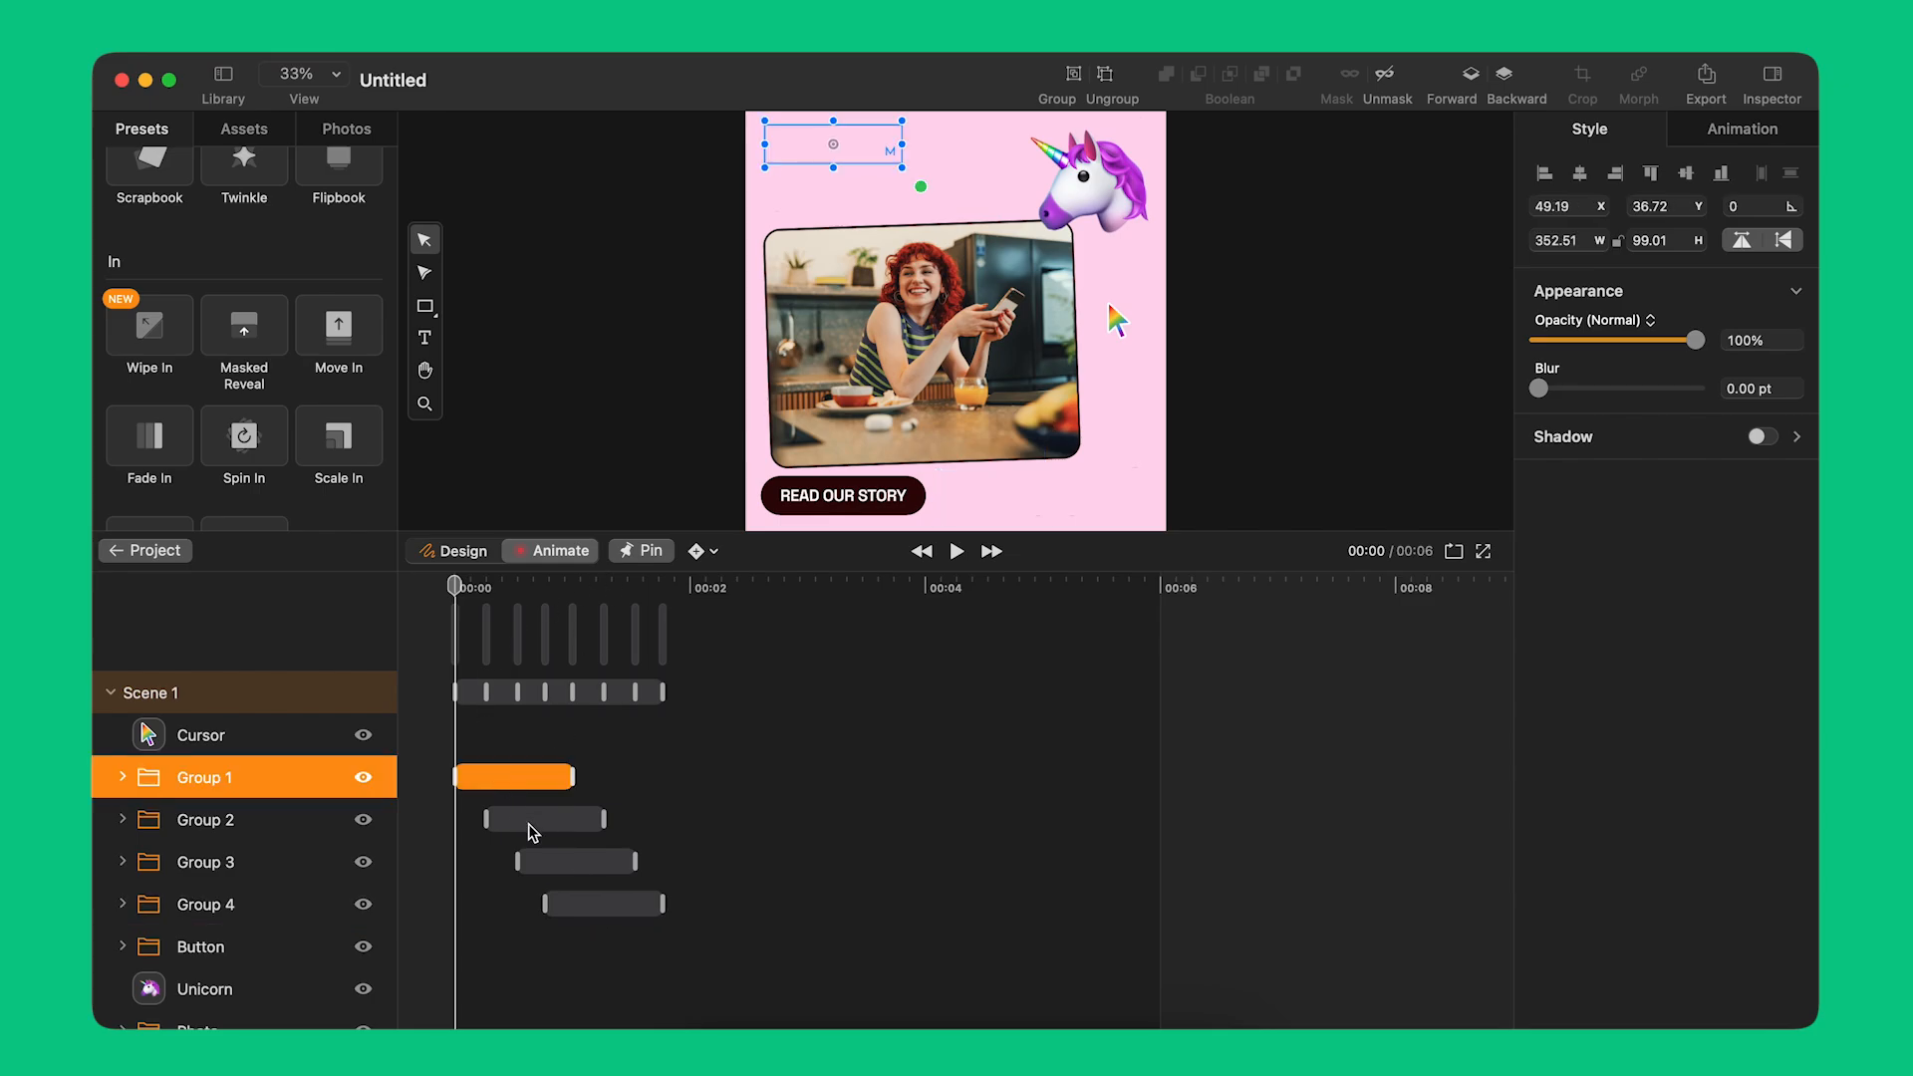
{"action": "left_click", "coordinate": [532, 823], "text": "shift"}
{"action": "left_click", "coordinate": [572, 863], "text": "shift"}
{"action": "left_click", "coordinate": [598, 905], "text": "shift"}
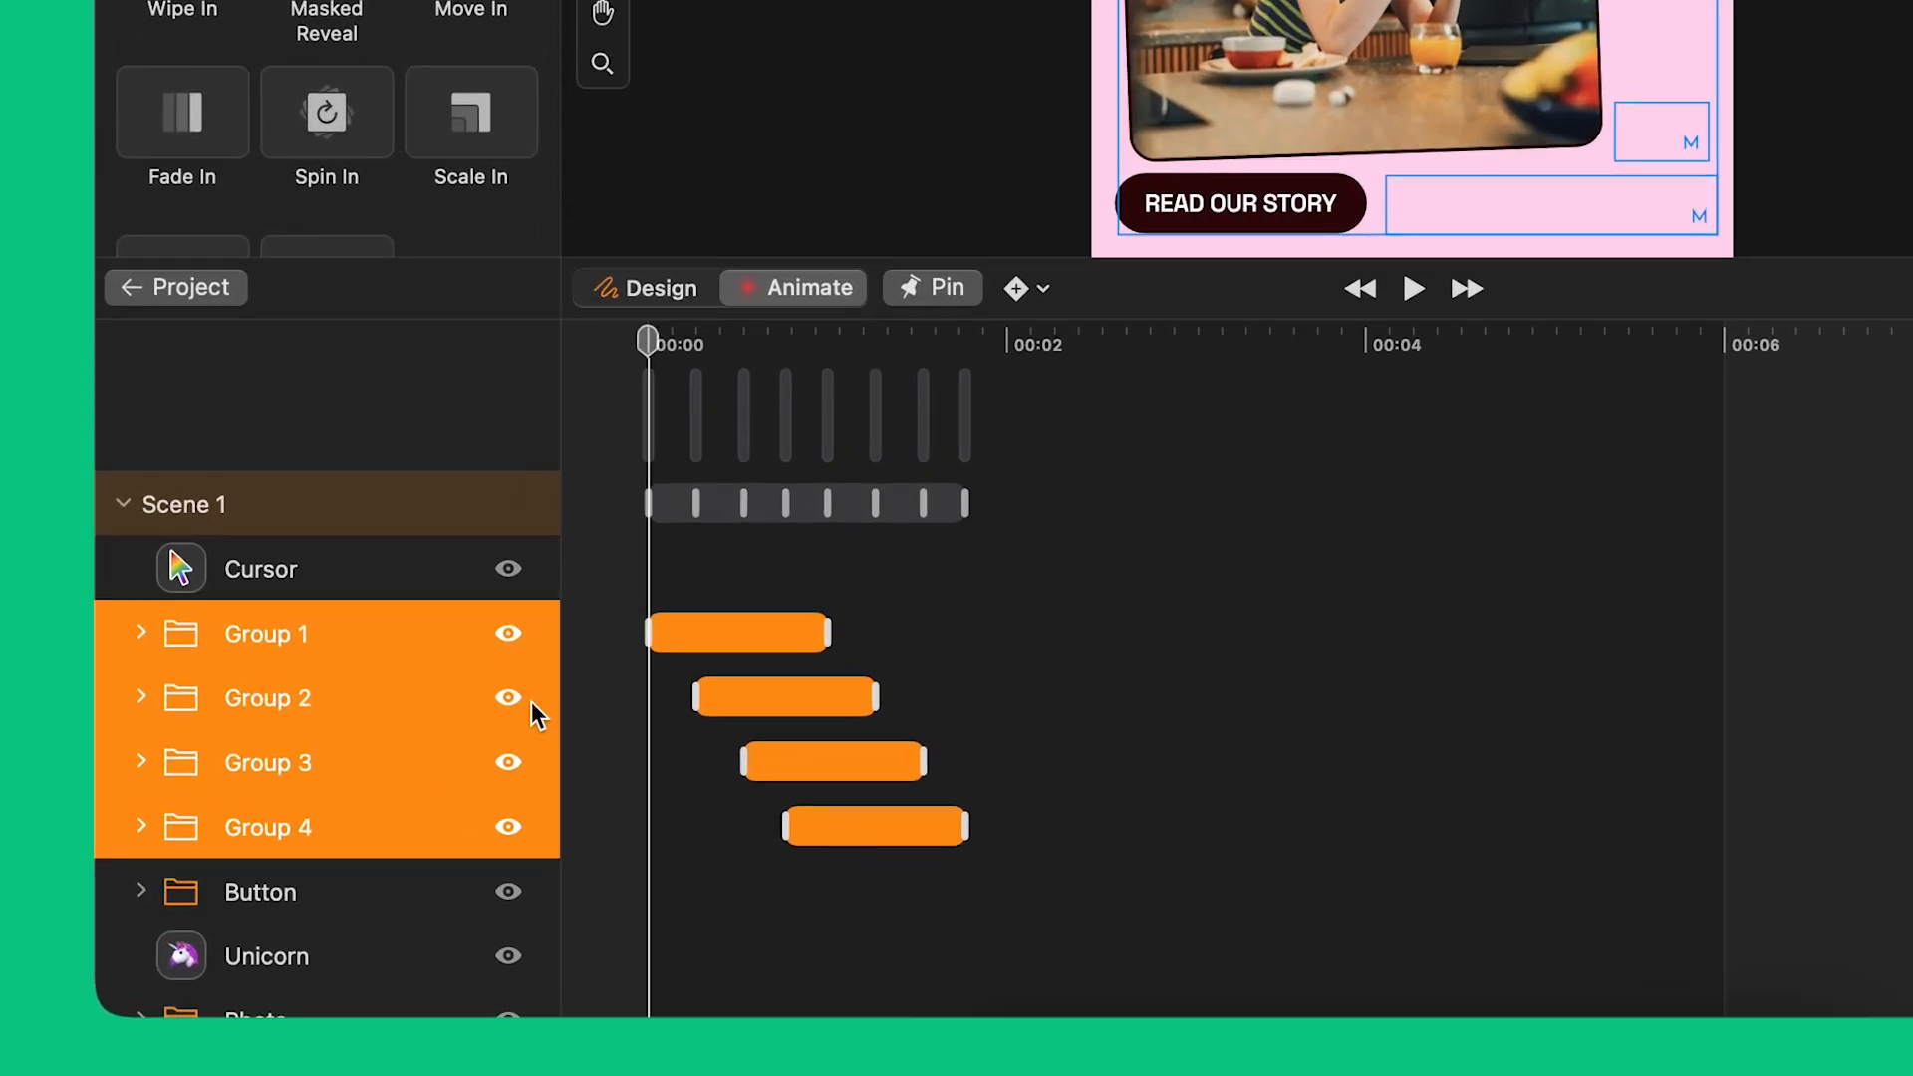
{"action": "right_click", "coordinate": [259, 772]}
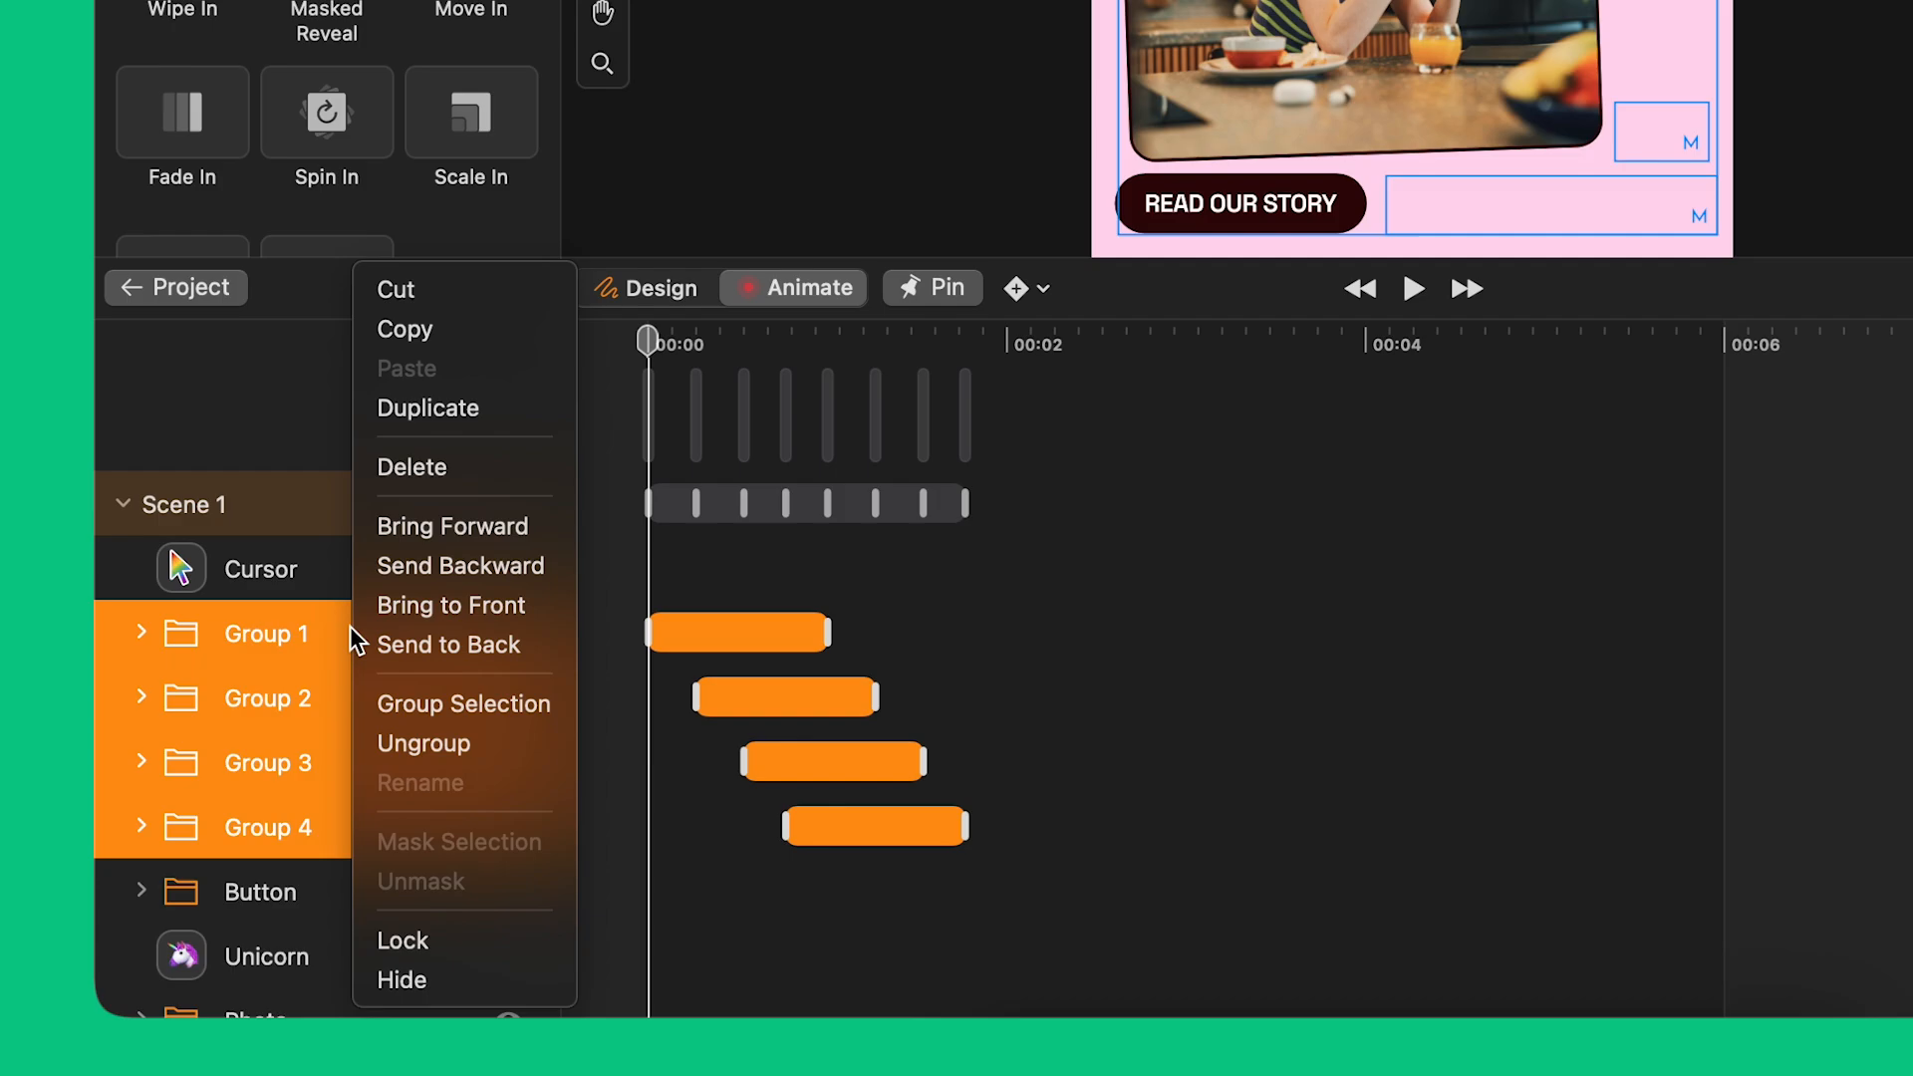
{"action": "left_click", "coordinate": [384, 685]}
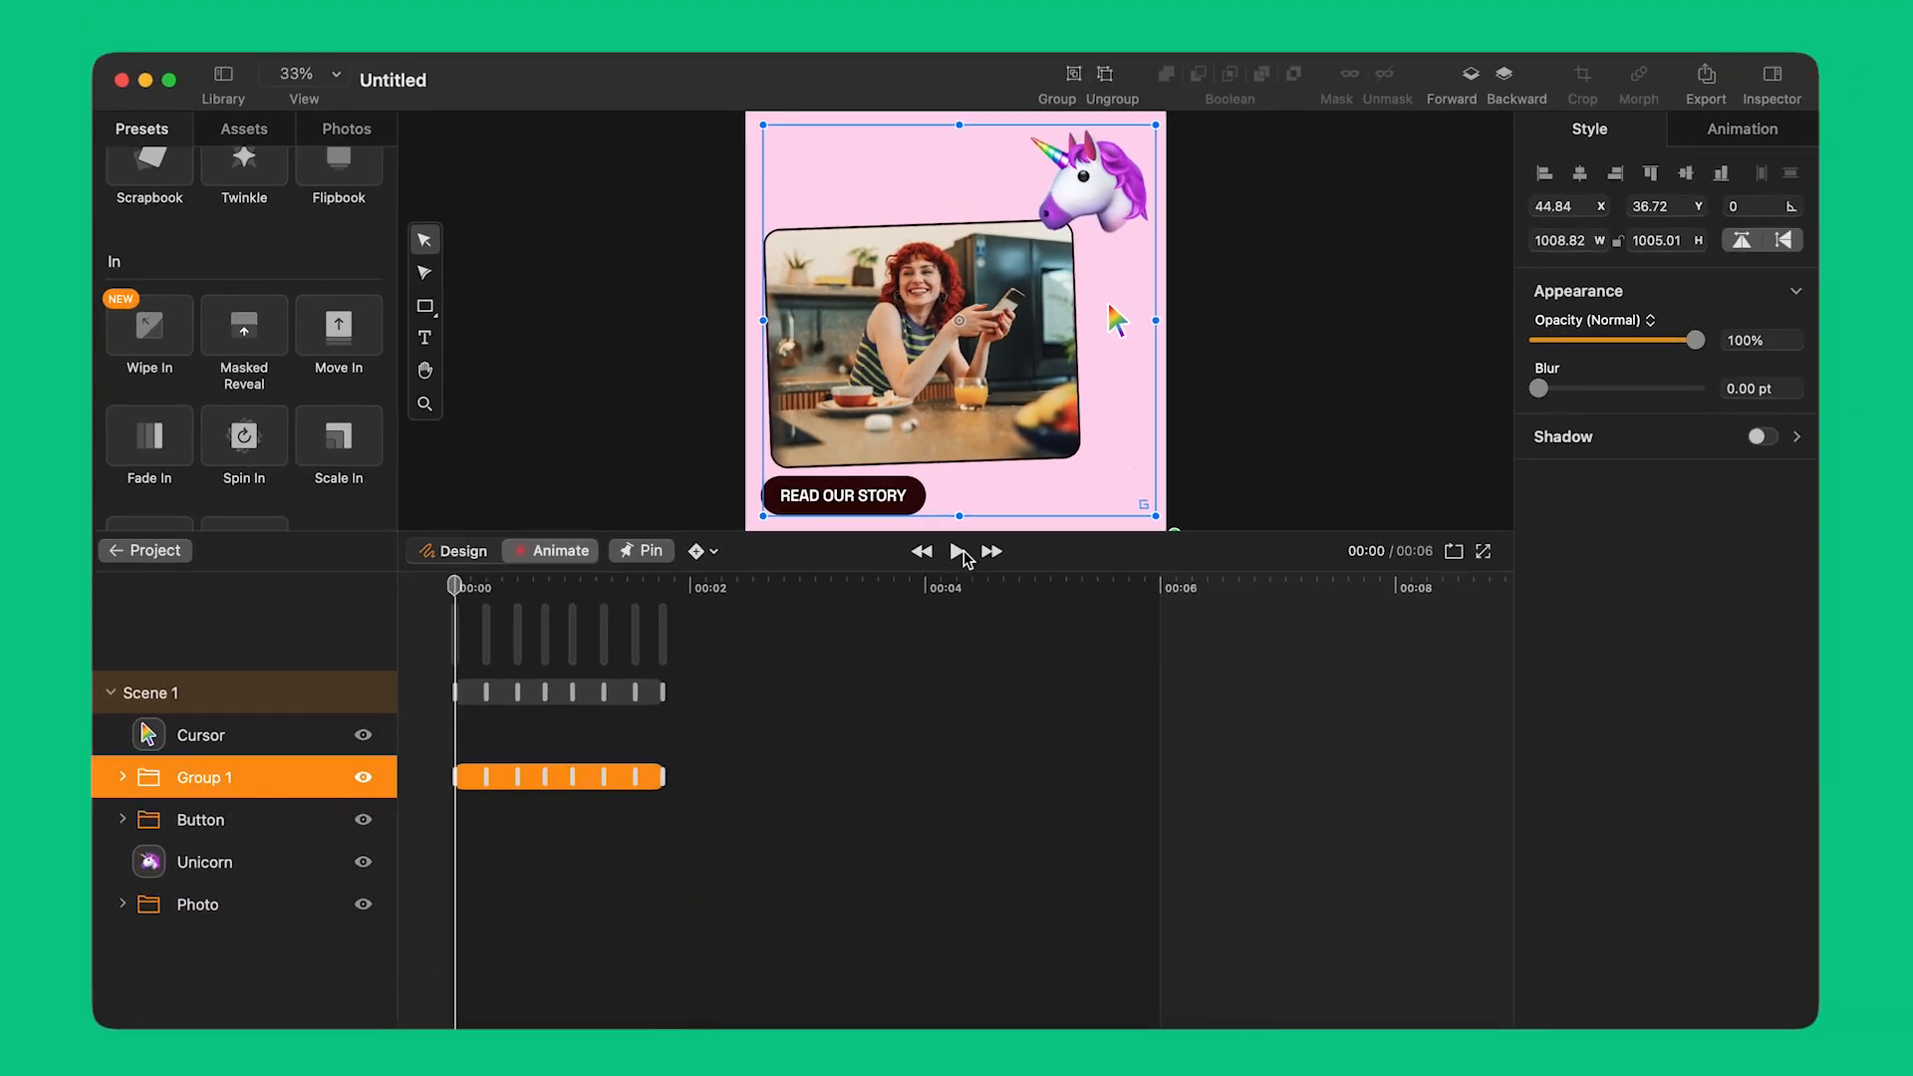
{"action": "left_click", "coordinate": [958, 552]}
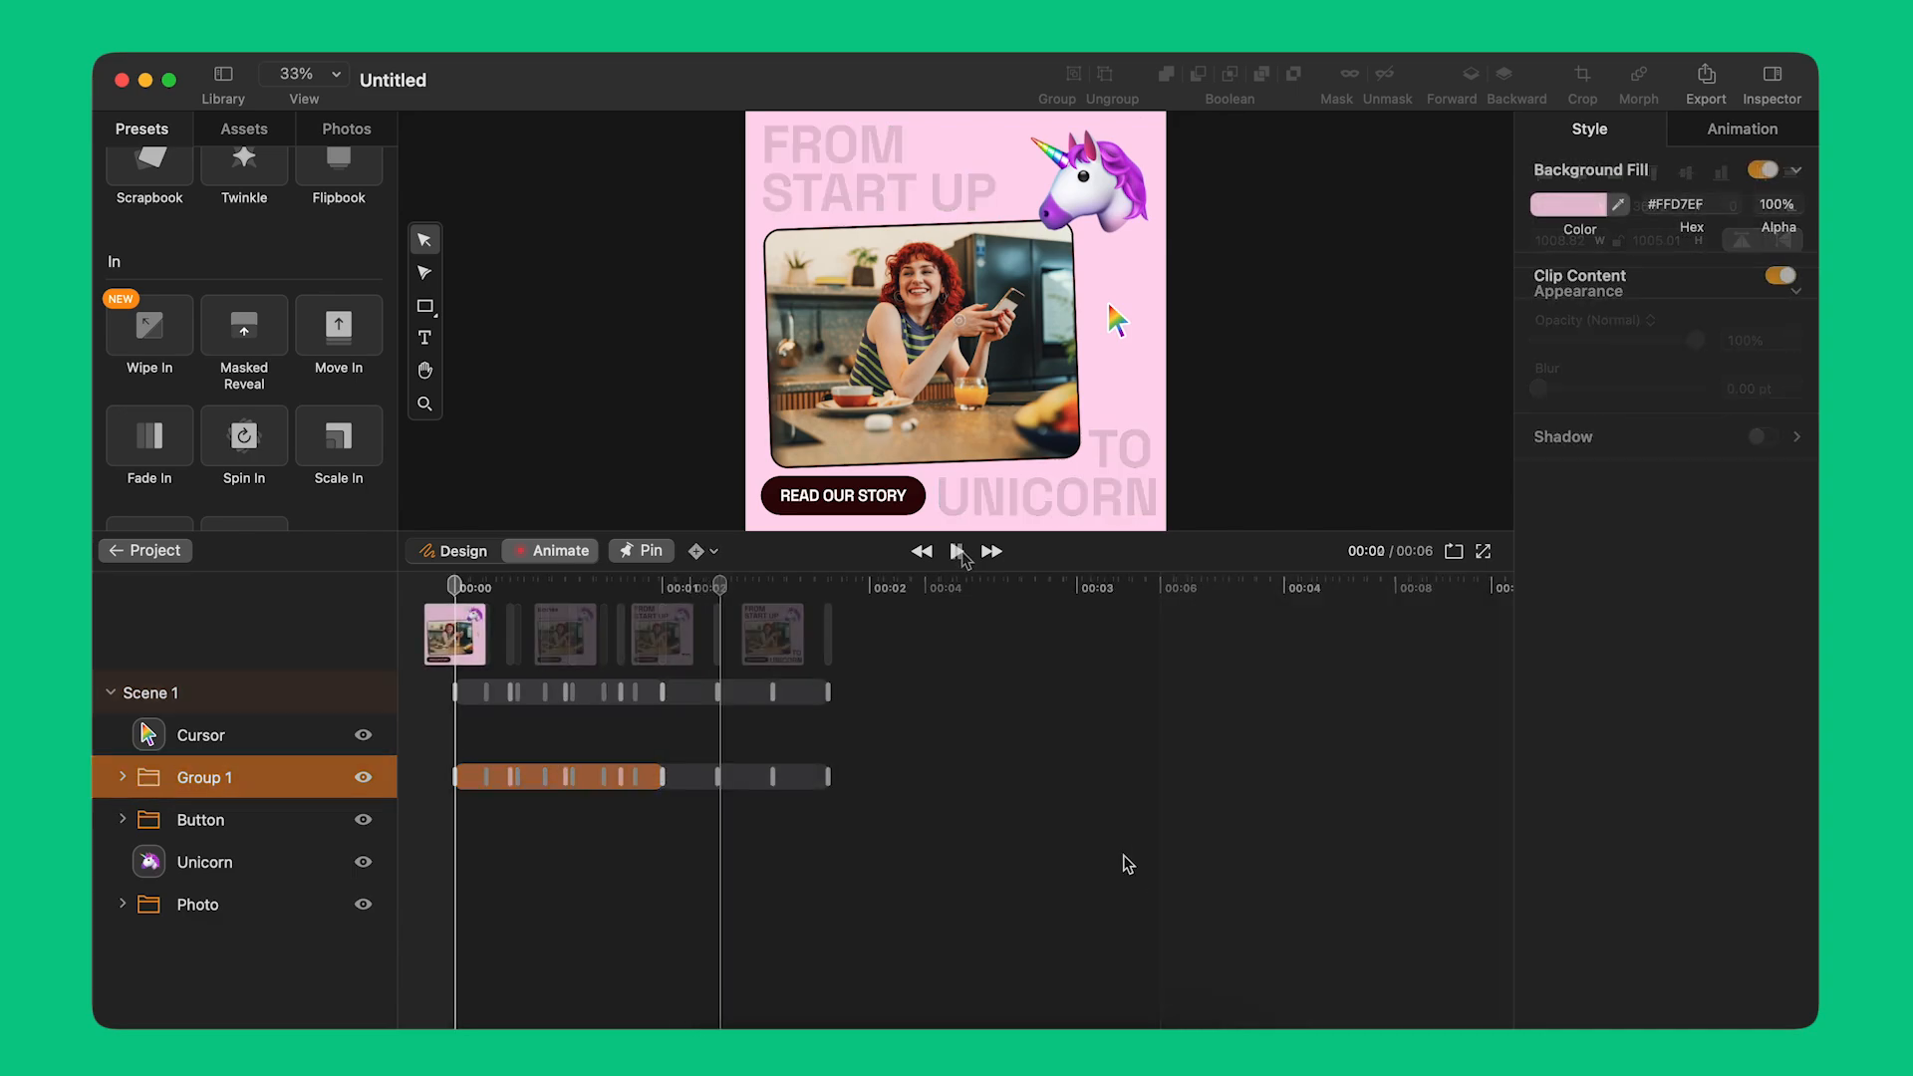
Step: Apply the Move In preset to the READ OUR STORY button, shift its animation to start when the text reveals end, and preview it
{"action": "left_click", "coordinate": [862, 498]}
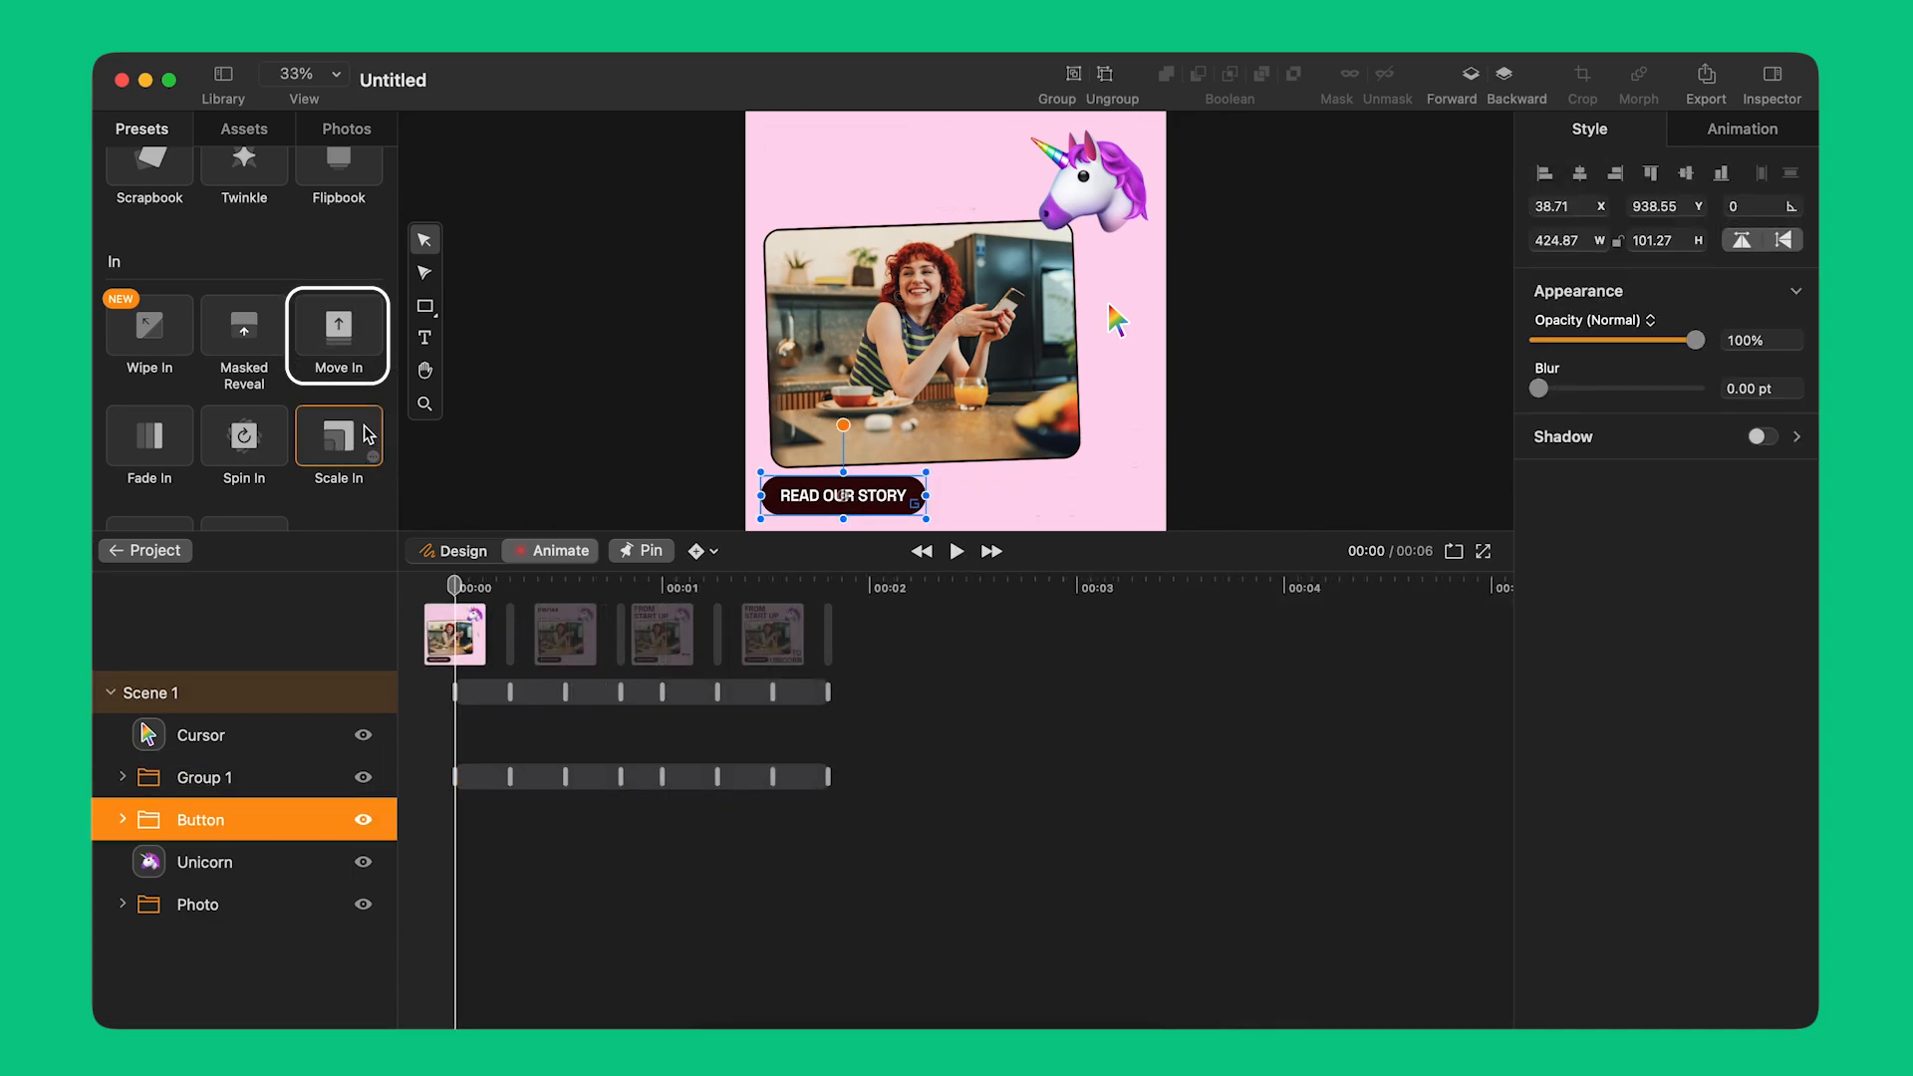
{"action": "left_click", "coordinate": [352, 341]}
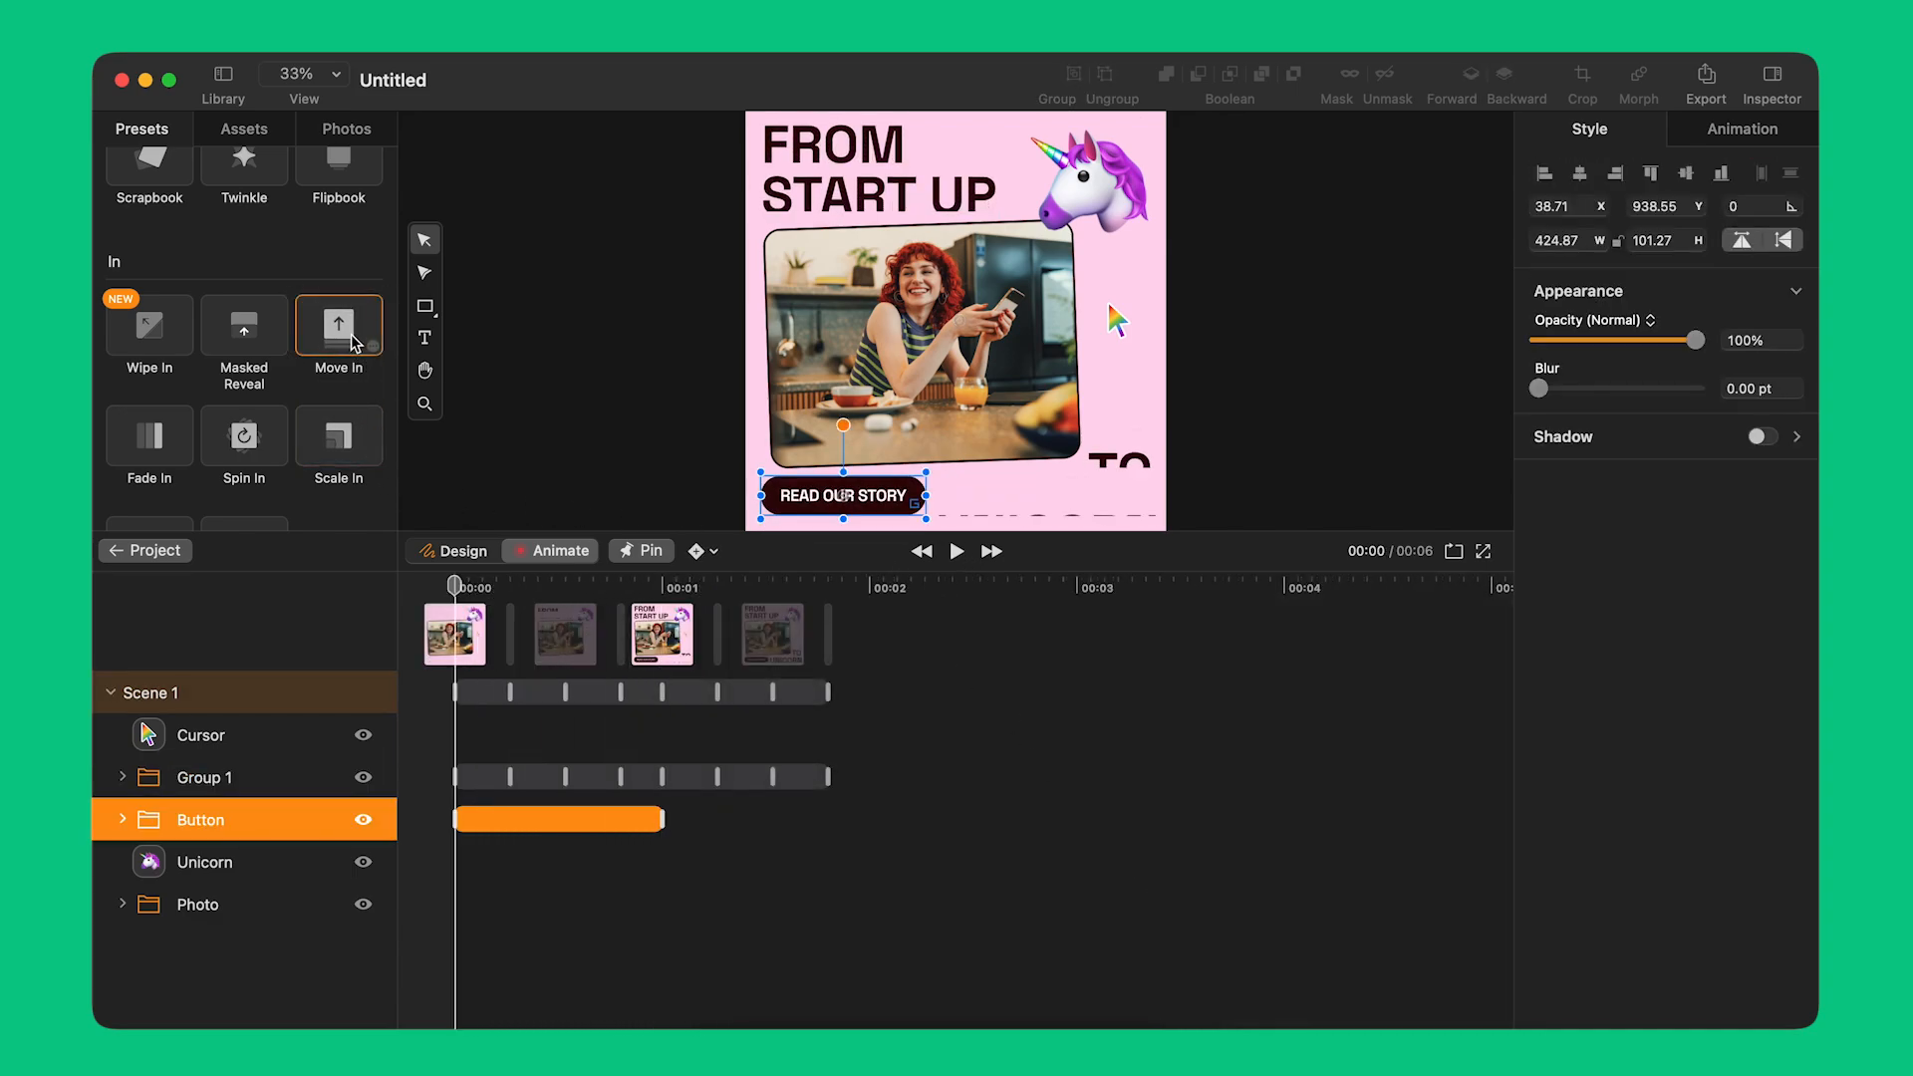
{"action": "left_click_drag", "start_coordinate": [487, 827], "coordinate": [859, 822]}
{"action": "left_click", "coordinate": [956, 551]}
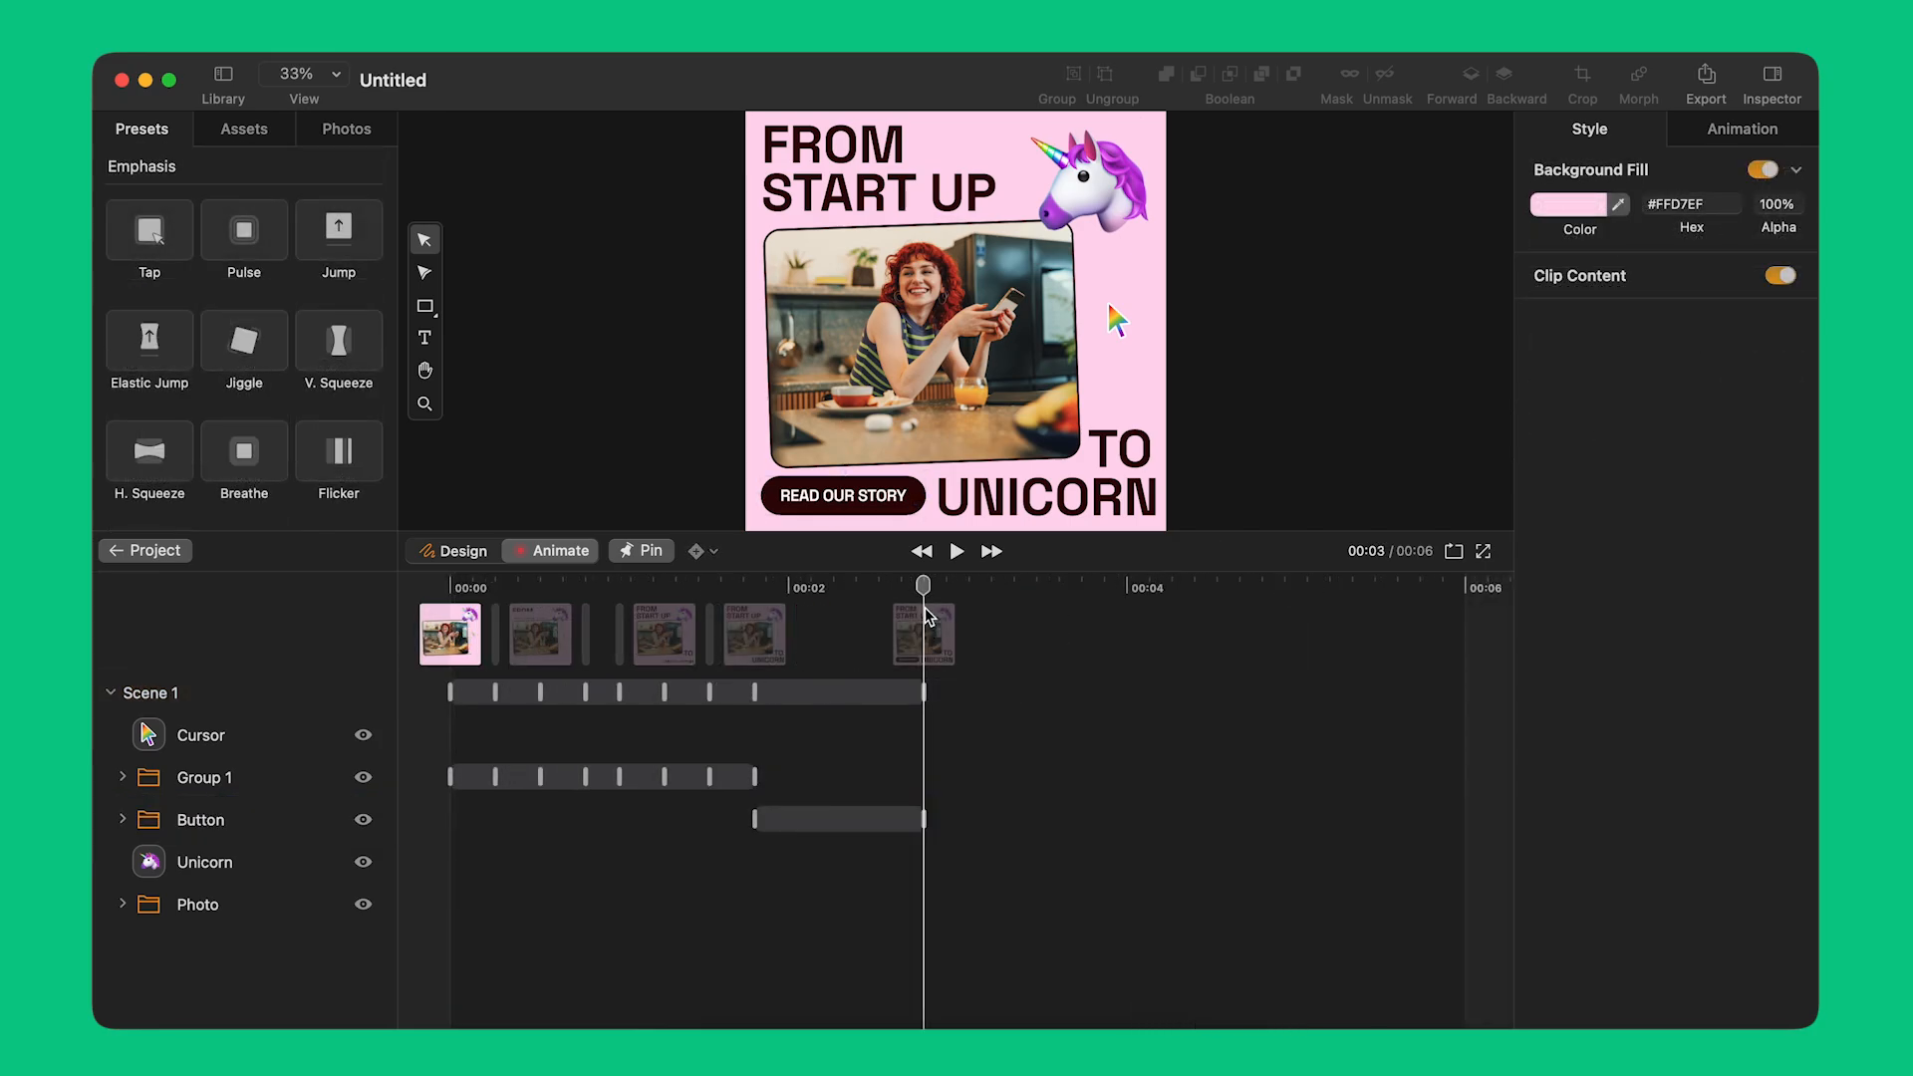
Step: Apply the Scale In preset to the unicorn so it starts together with the button's animation, at the end of the text reveals
{"action": "left_click_drag", "start_coordinate": [926, 616], "coordinate": [754, 590]}
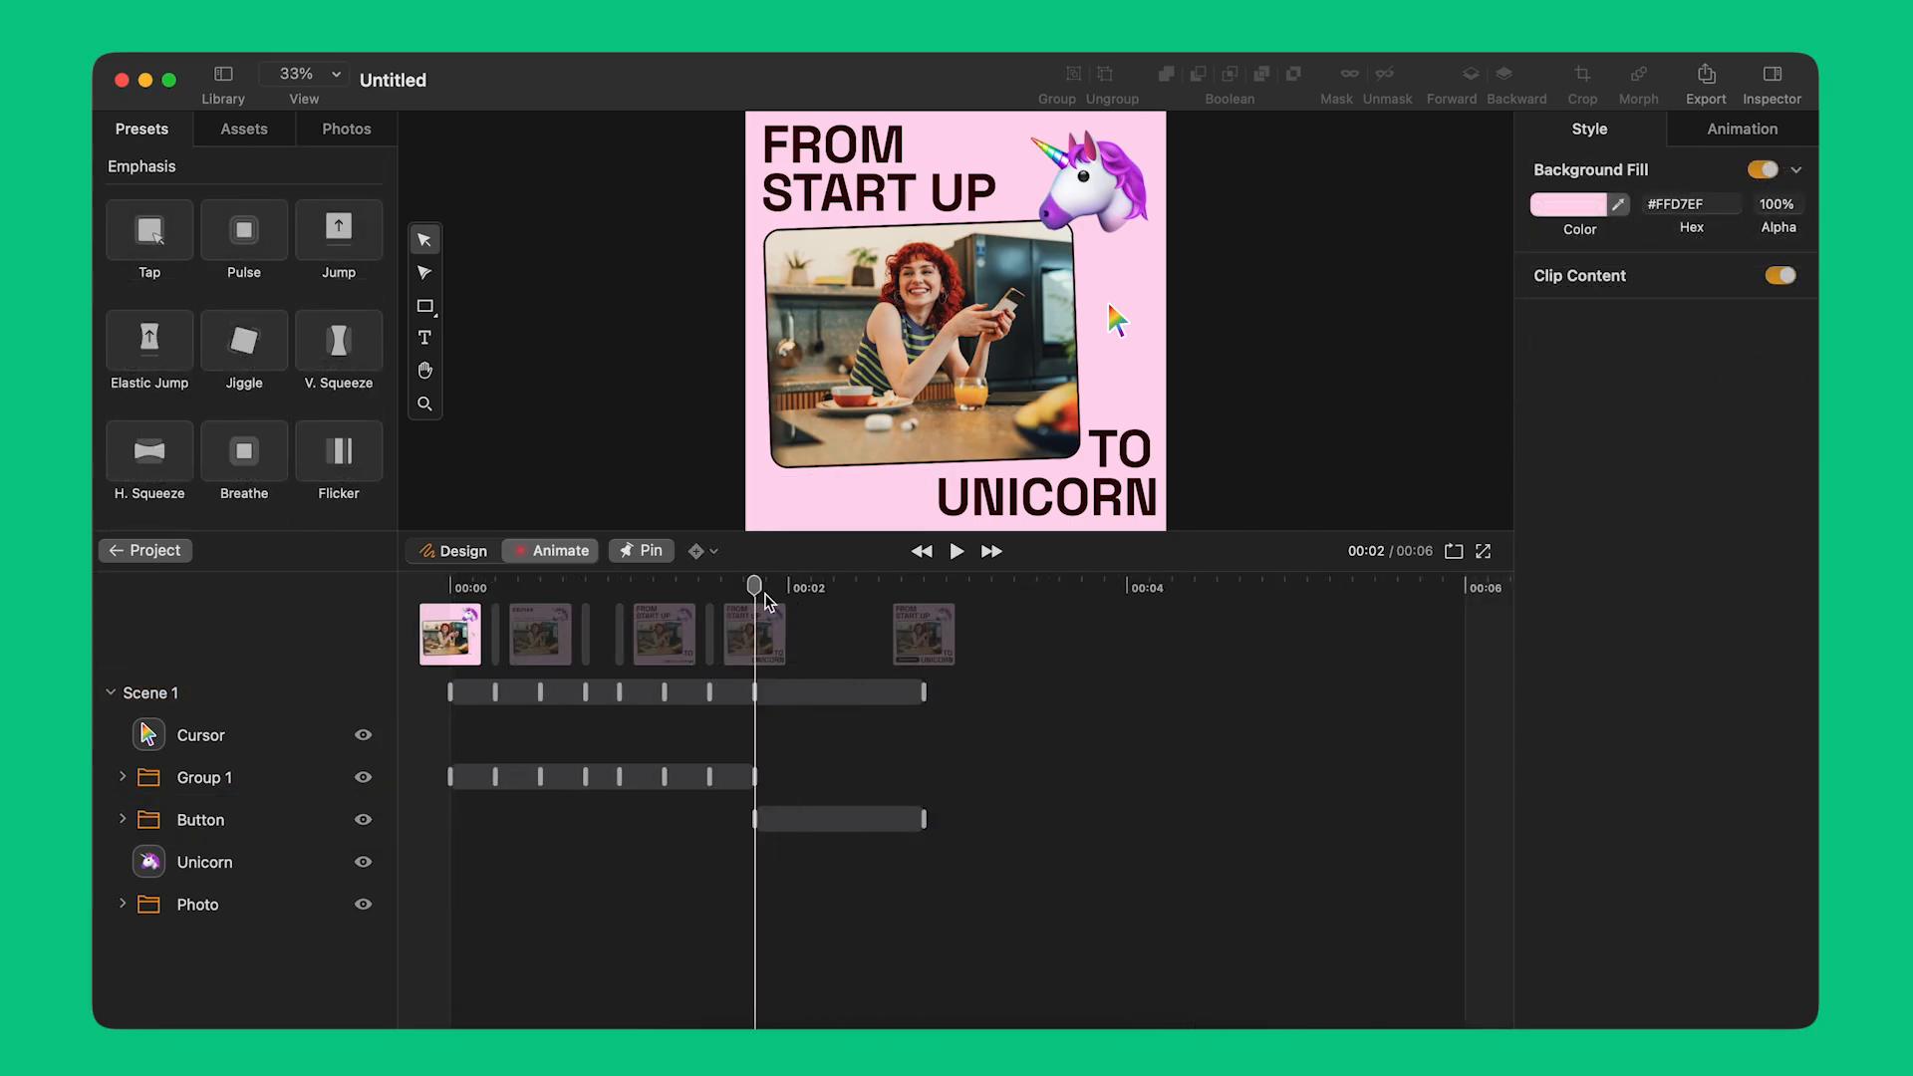
{"action": "left_click", "coordinate": [1100, 186]}
{"action": "scroll", "coordinate": [339, 329], "scroll_direction": "down", "scroll_amount": 5}
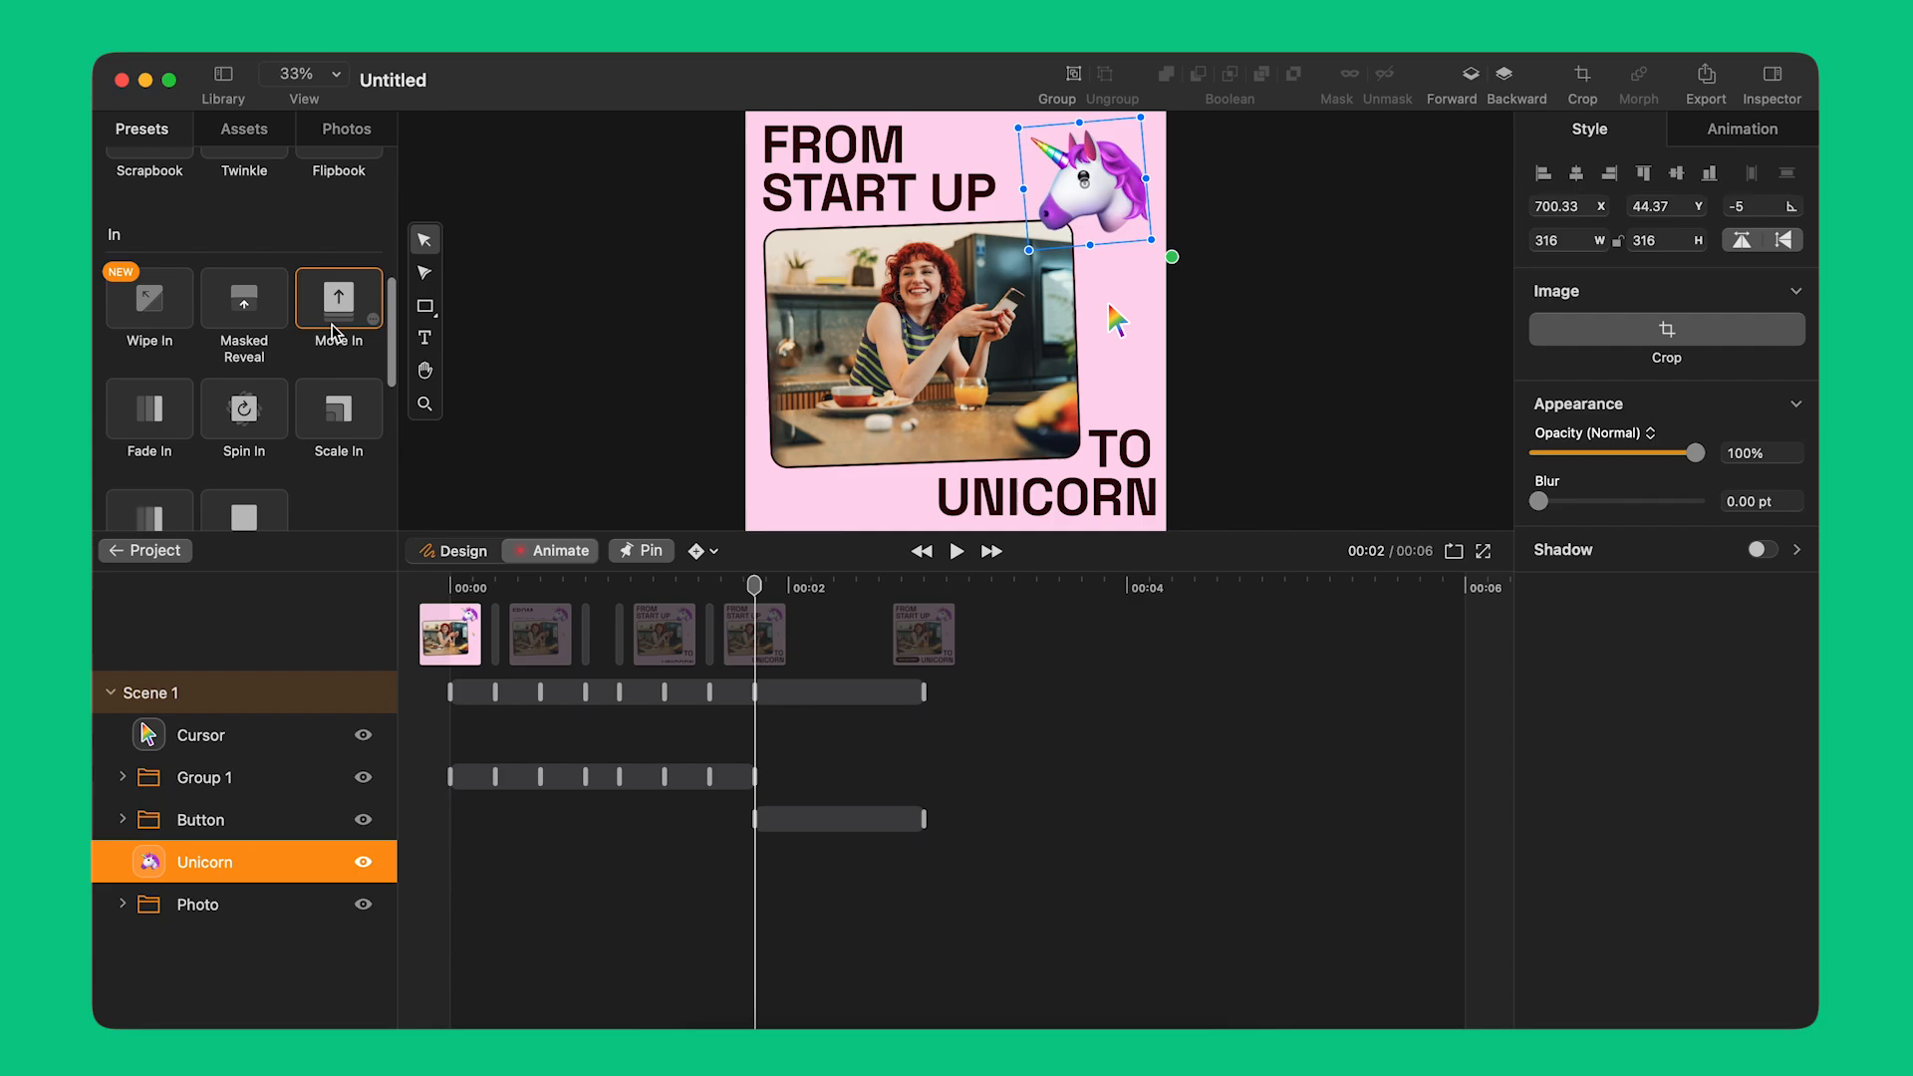
{"action": "scroll", "coordinate": [334, 332], "scroll_direction": "down", "scroll_amount": 1}
{"action": "left_click", "coordinate": [339, 389]}
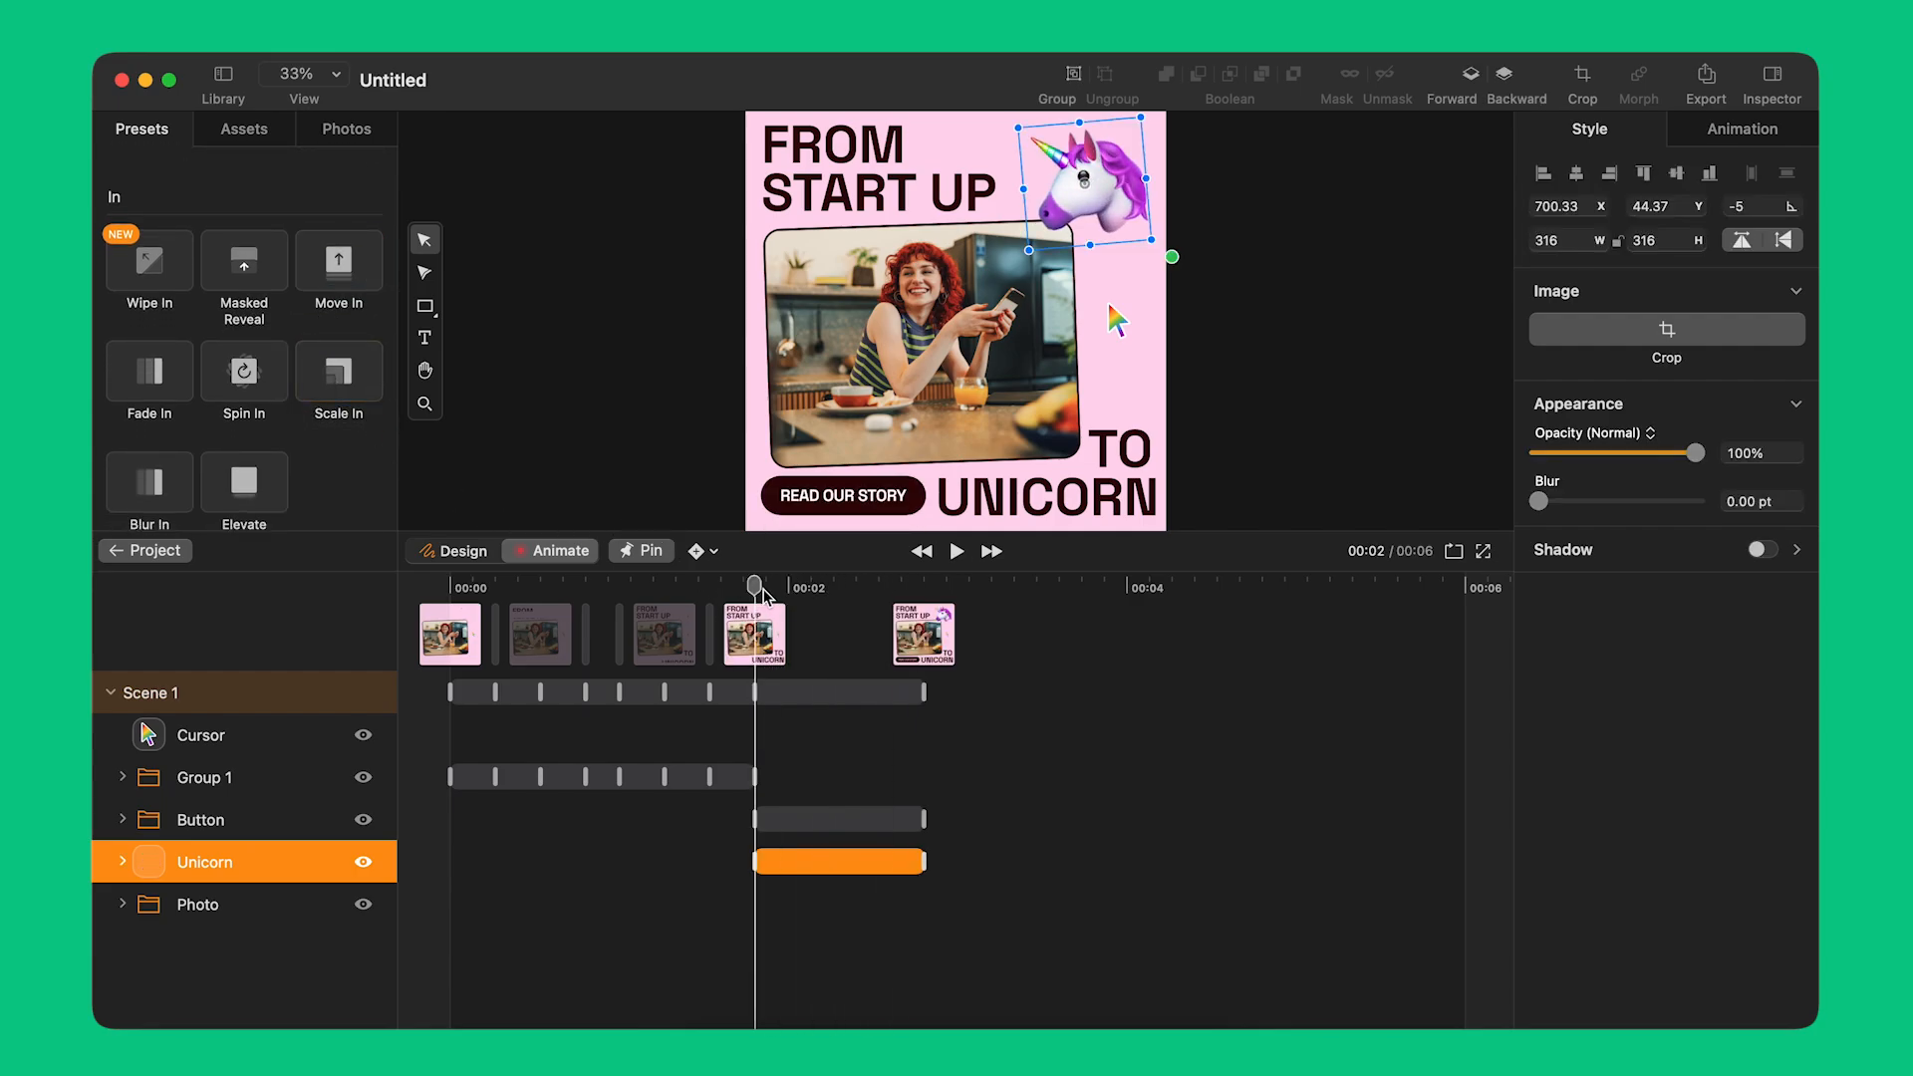
Step: Add the Jiggle preset to the unicorn twice in a row, at the 00:03 end of its entrance and again at 00:04
{"action": "left_click_drag", "start_coordinate": [770, 595], "coordinate": [924, 613]}
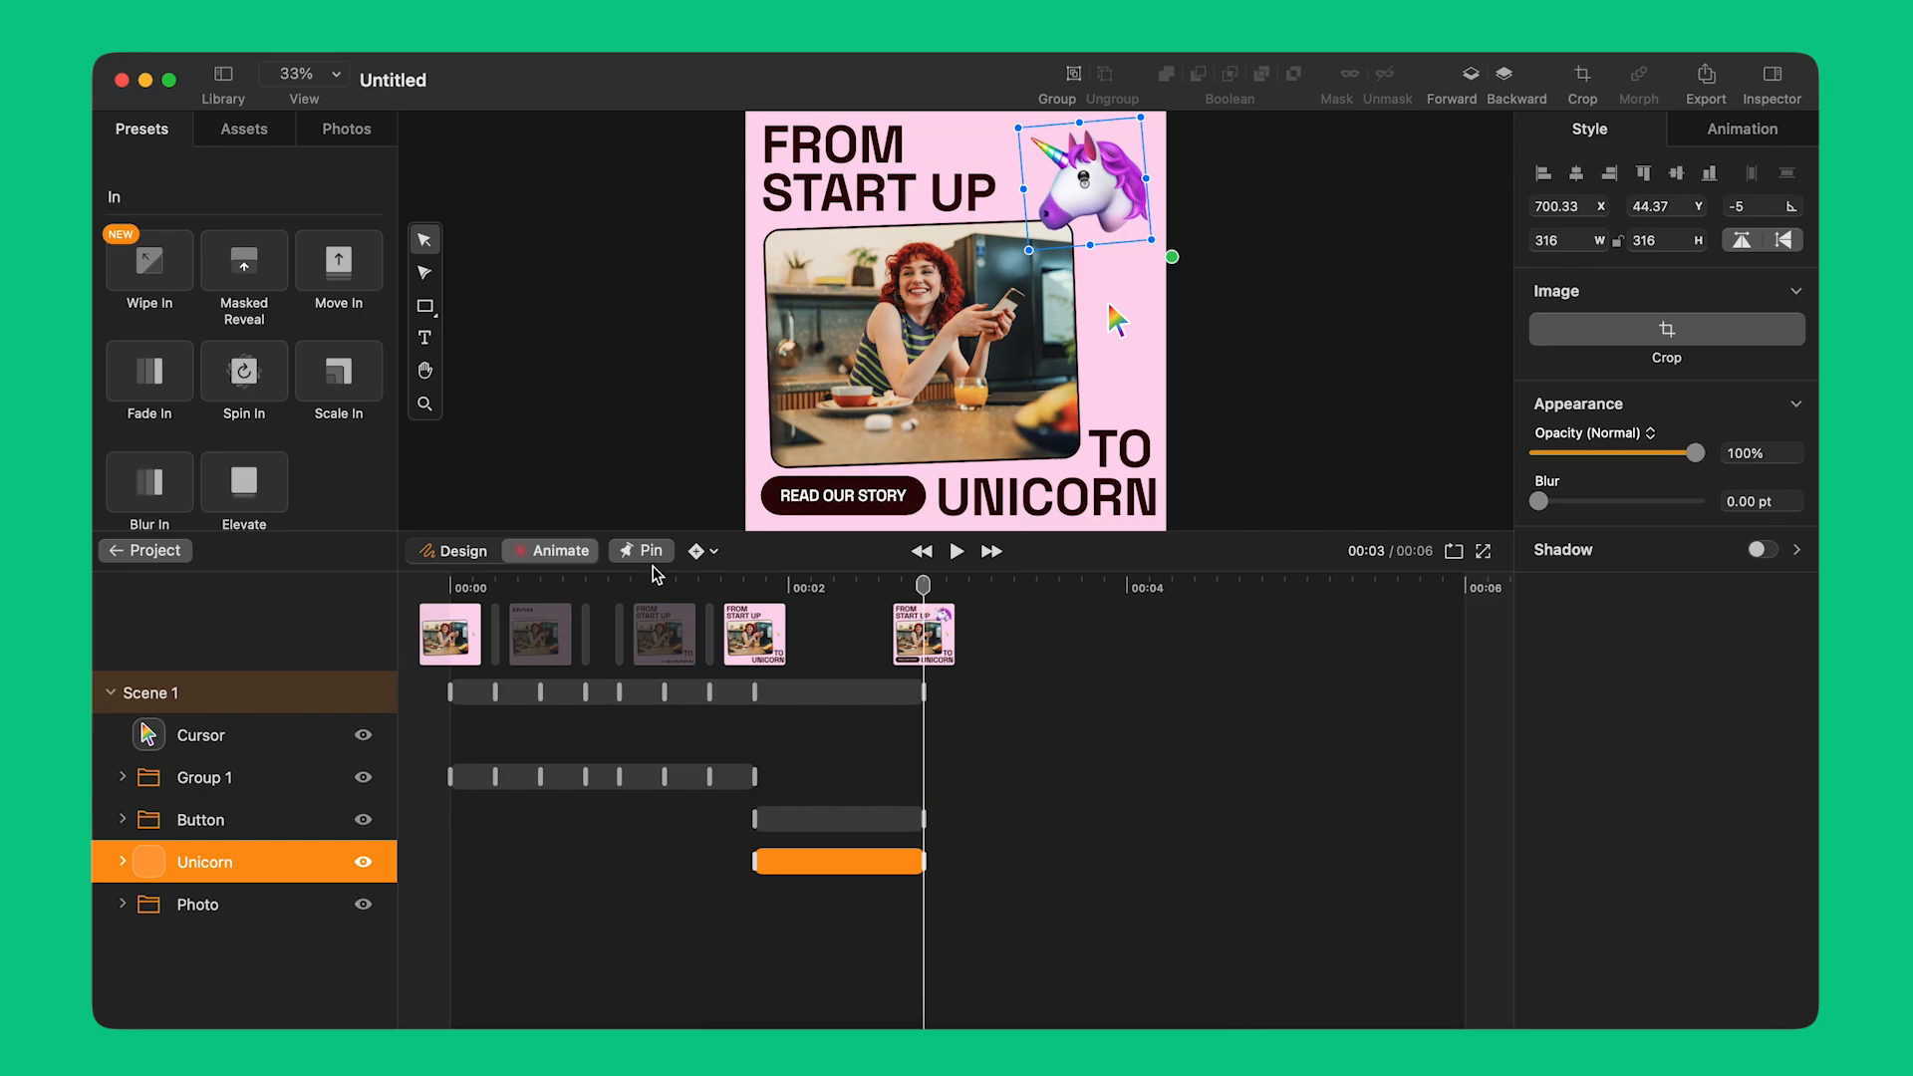
{"action": "scroll", "coordinate": [294, 423], "scroll_direction": "down", "scroll_amount": 5}
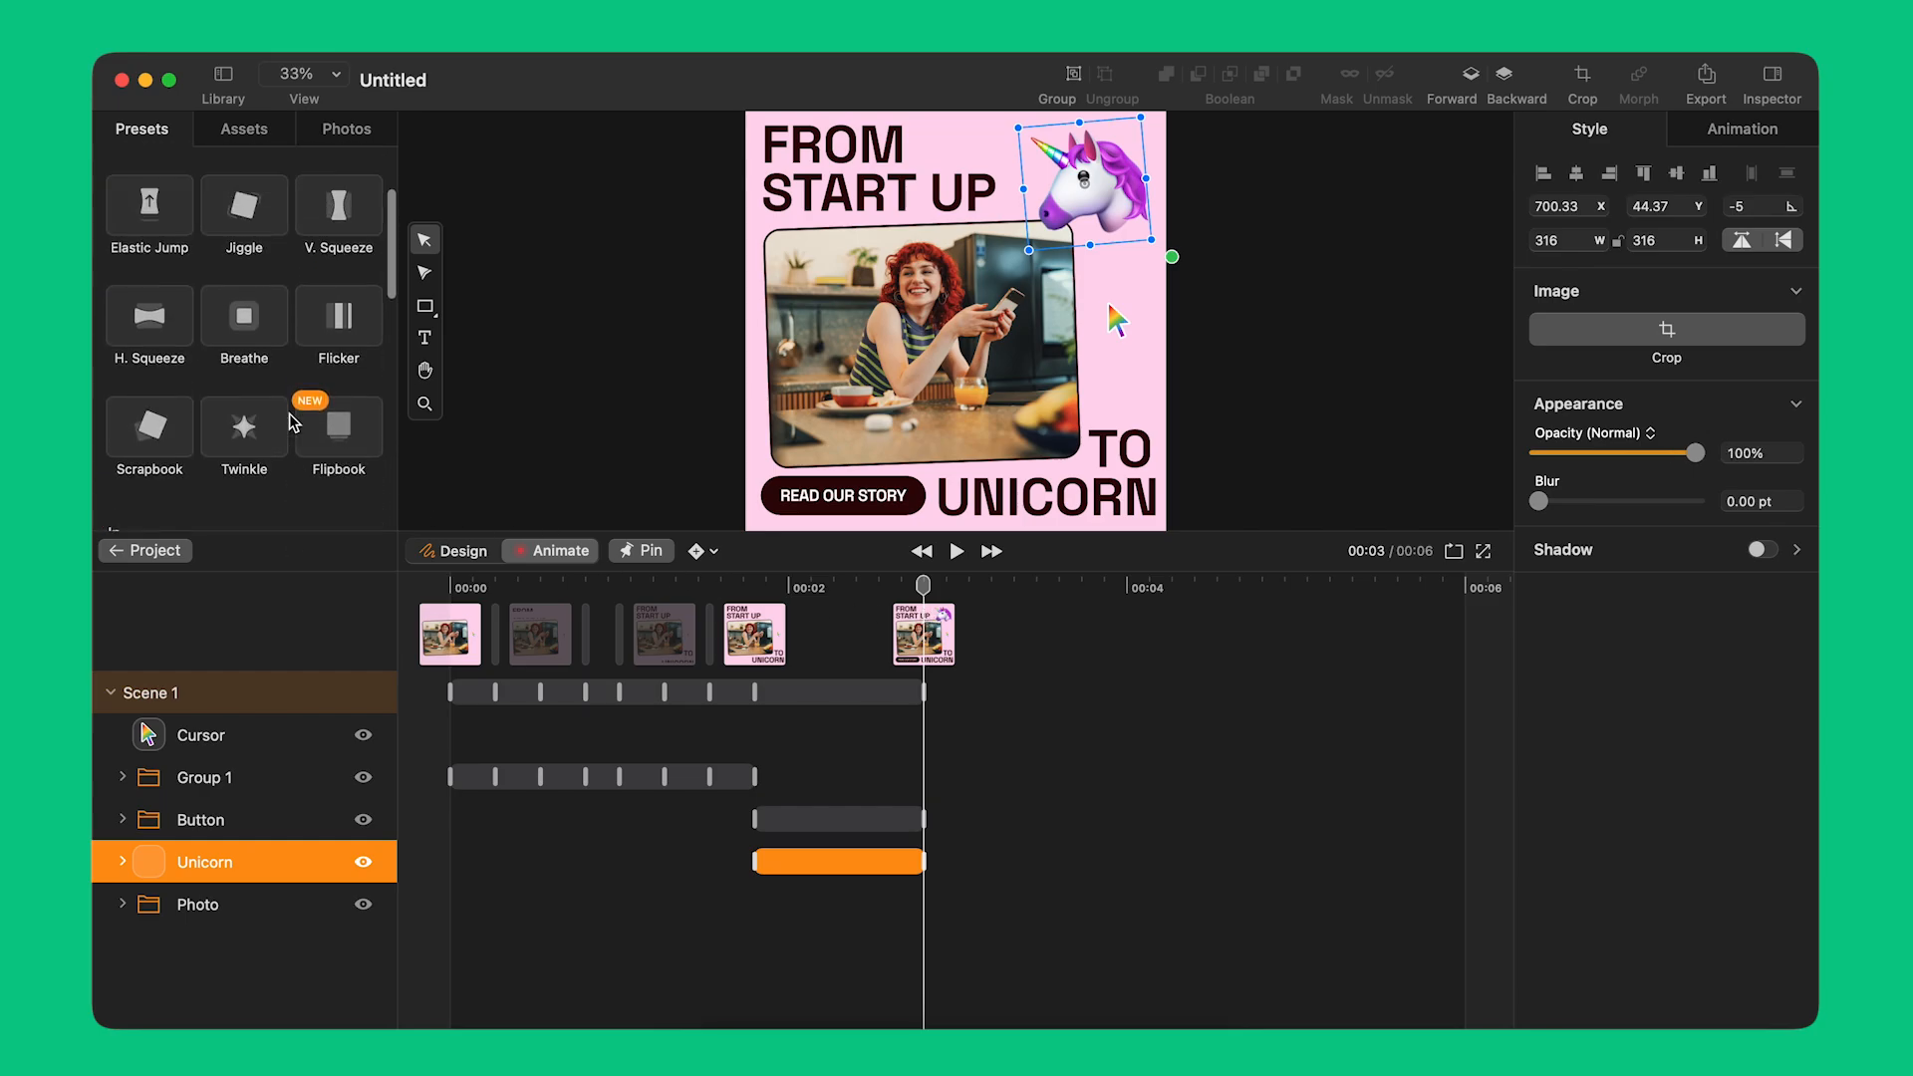
{"action": "left_click", "coordinate": [259, 312]}
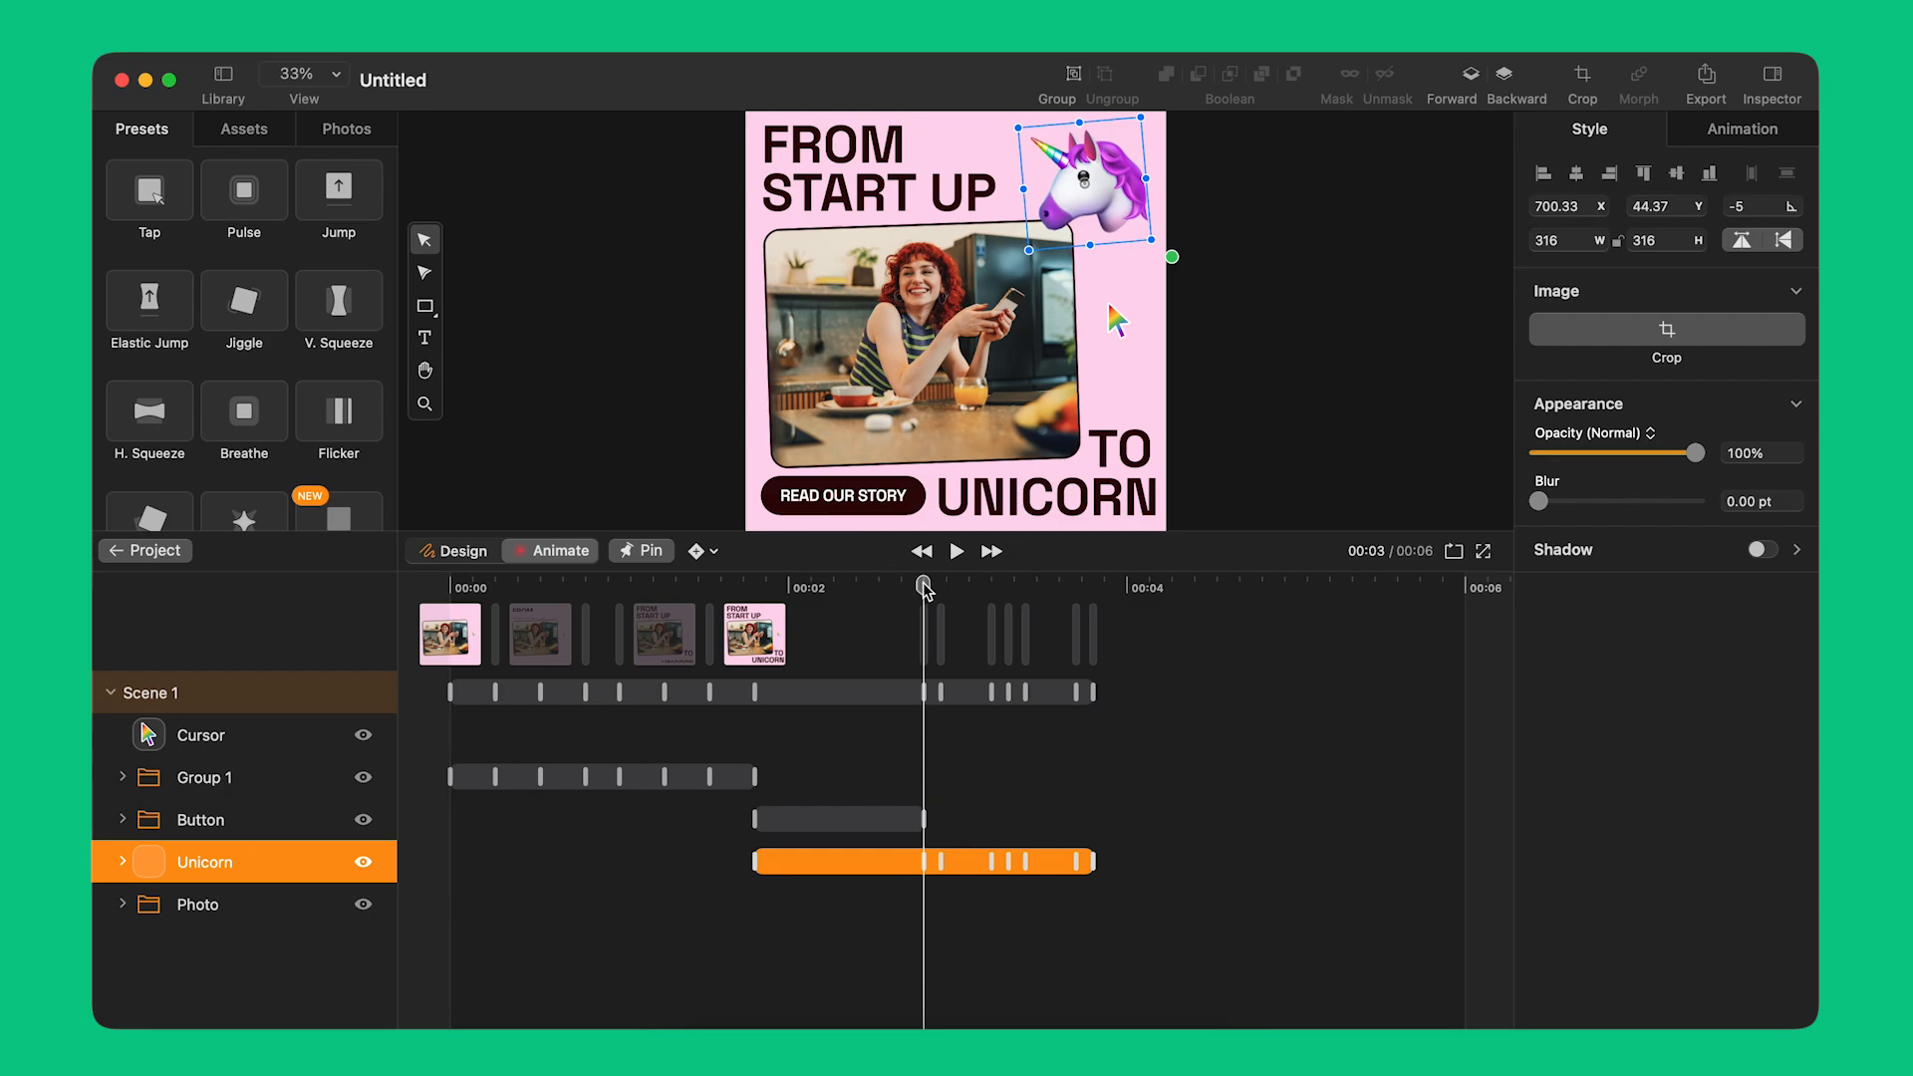
{"action": "left_click_drag", "start_coordinate": [924, 588], "coordinate": [1093, 593]}
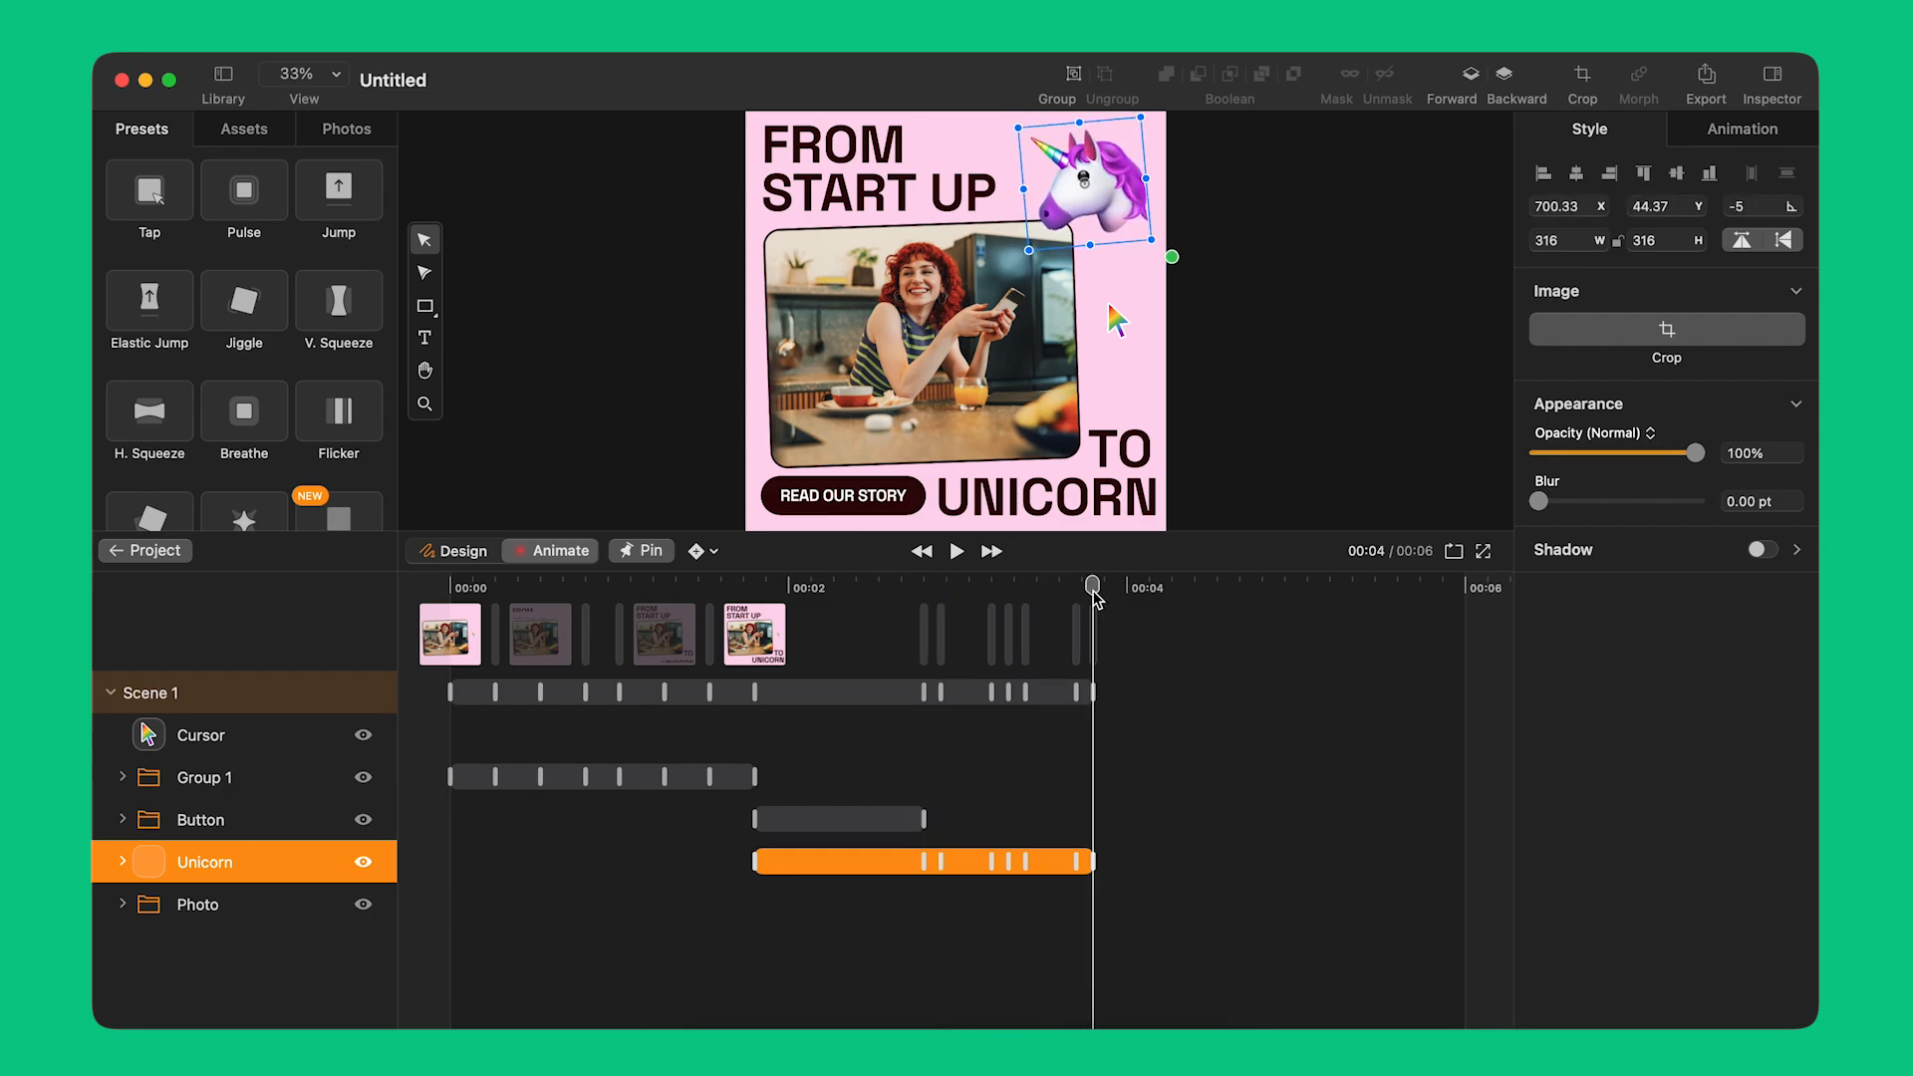
{"action": "left_click", "coordinate": [245, 306]}
{"action": "left_click", "coordinate": [1203, 936]}
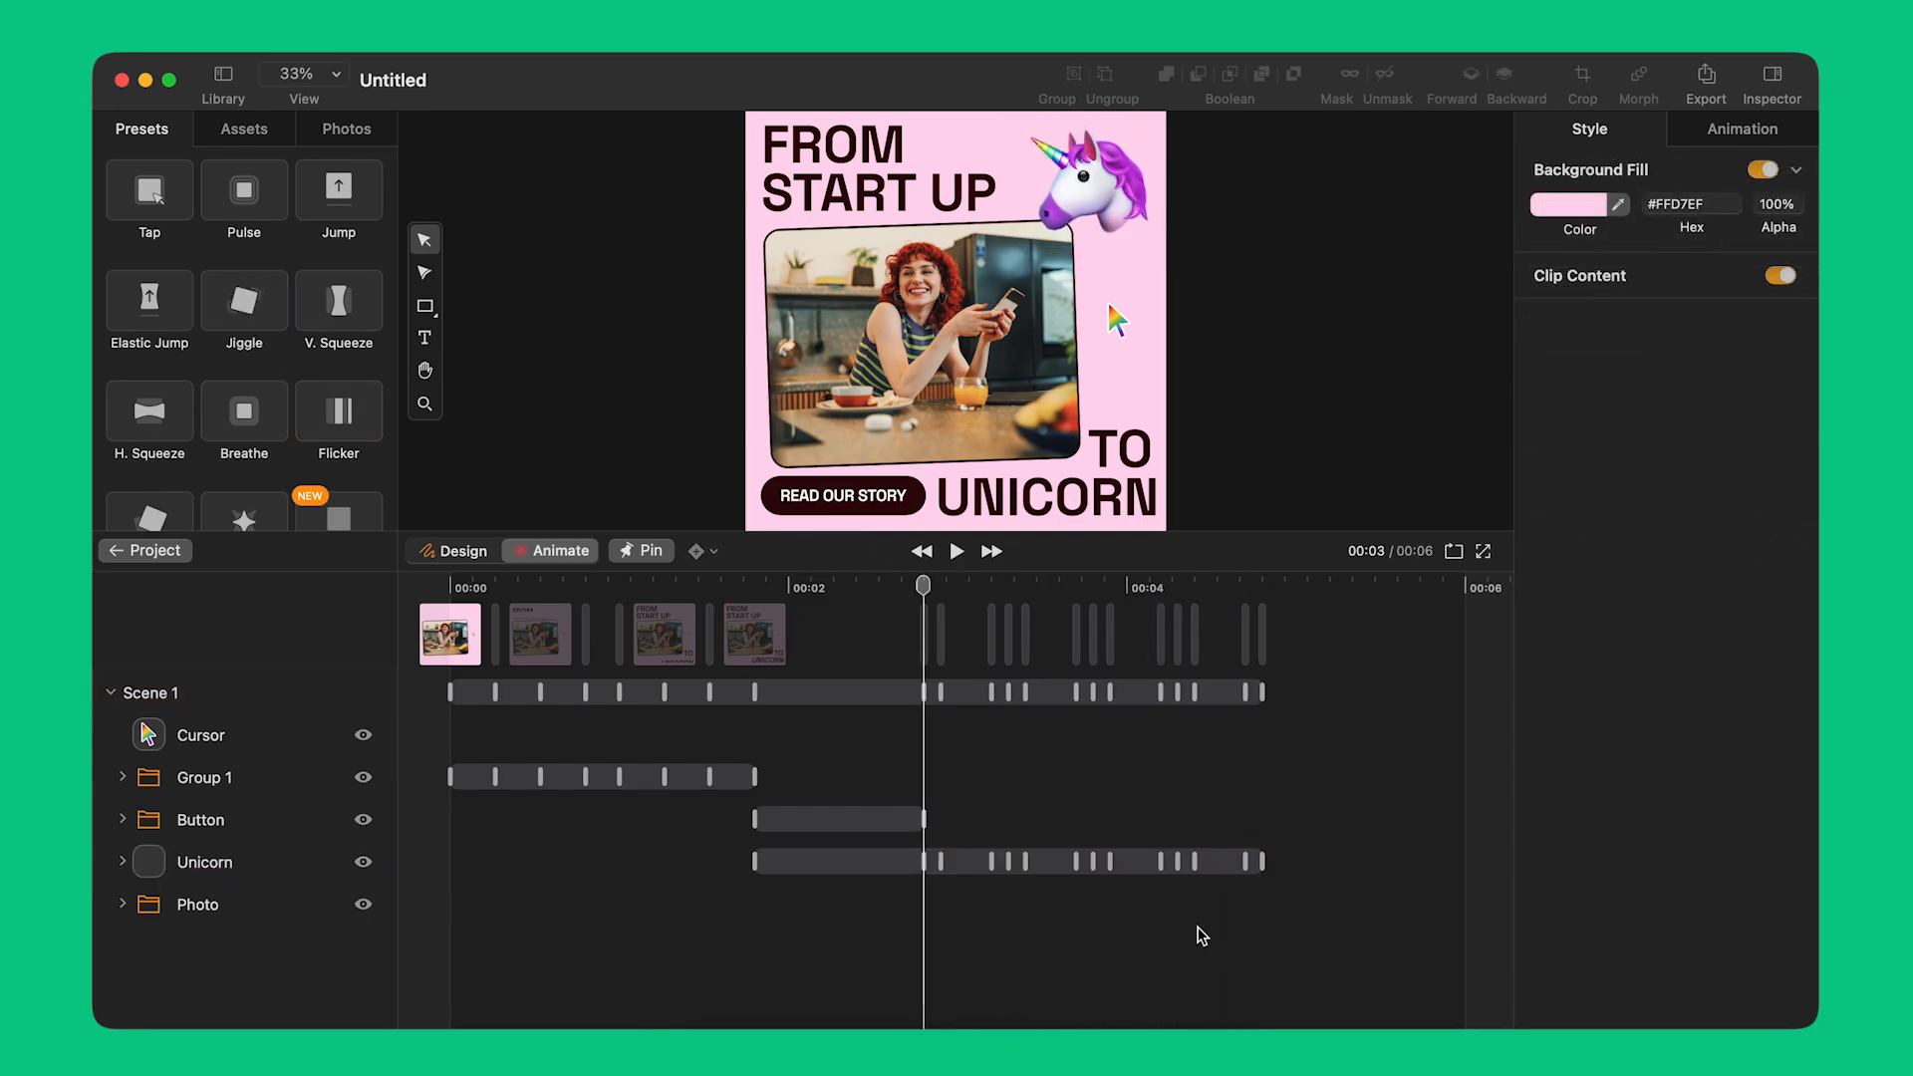
Step: Pin the cursor's animation to the span of the button's animation and move its end position onto the unicorn, about X 954, Y 274
{"action": "left_click", "coordinate": [1122, 331]}
{"action": "scroll", "coordinate": [1120, 324], "scroll_direction": "up", "scroll_amount": 5}
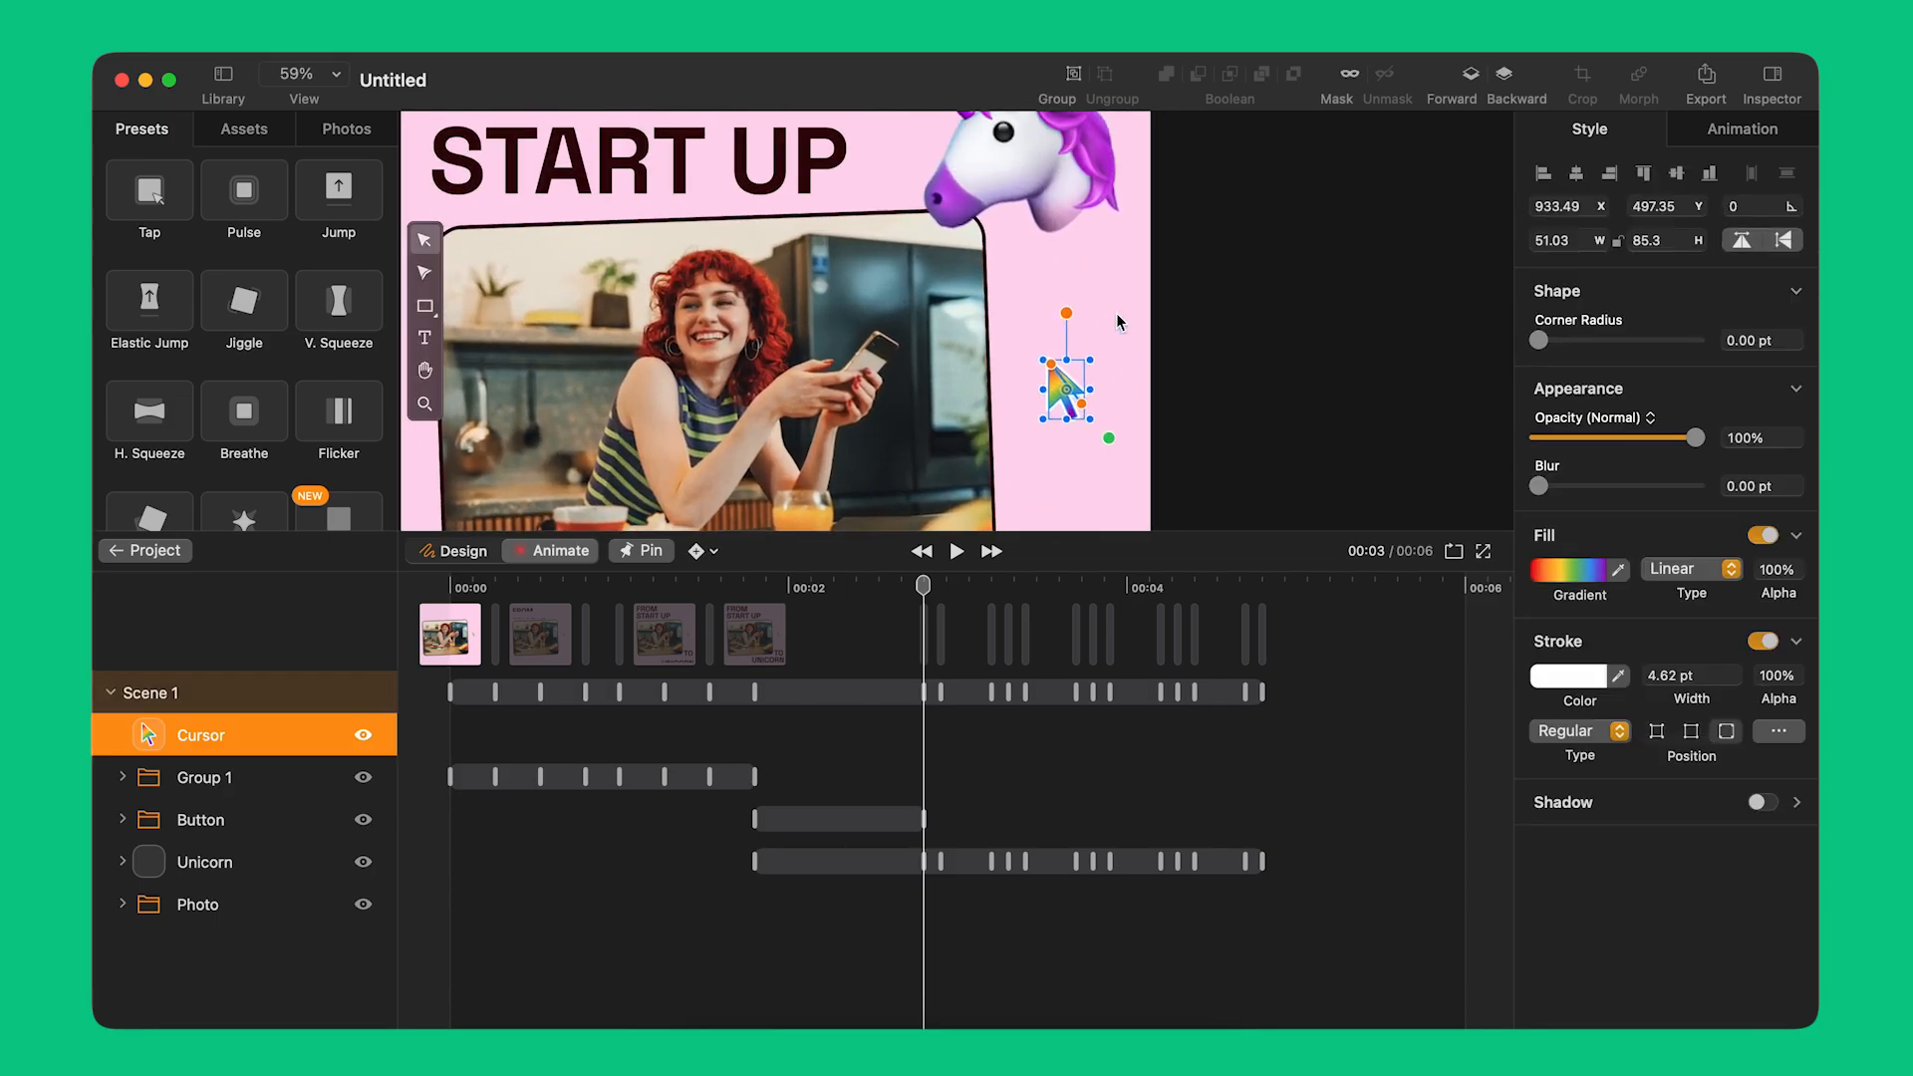
{"action": "left_click", "coordinate": [643, 551]}
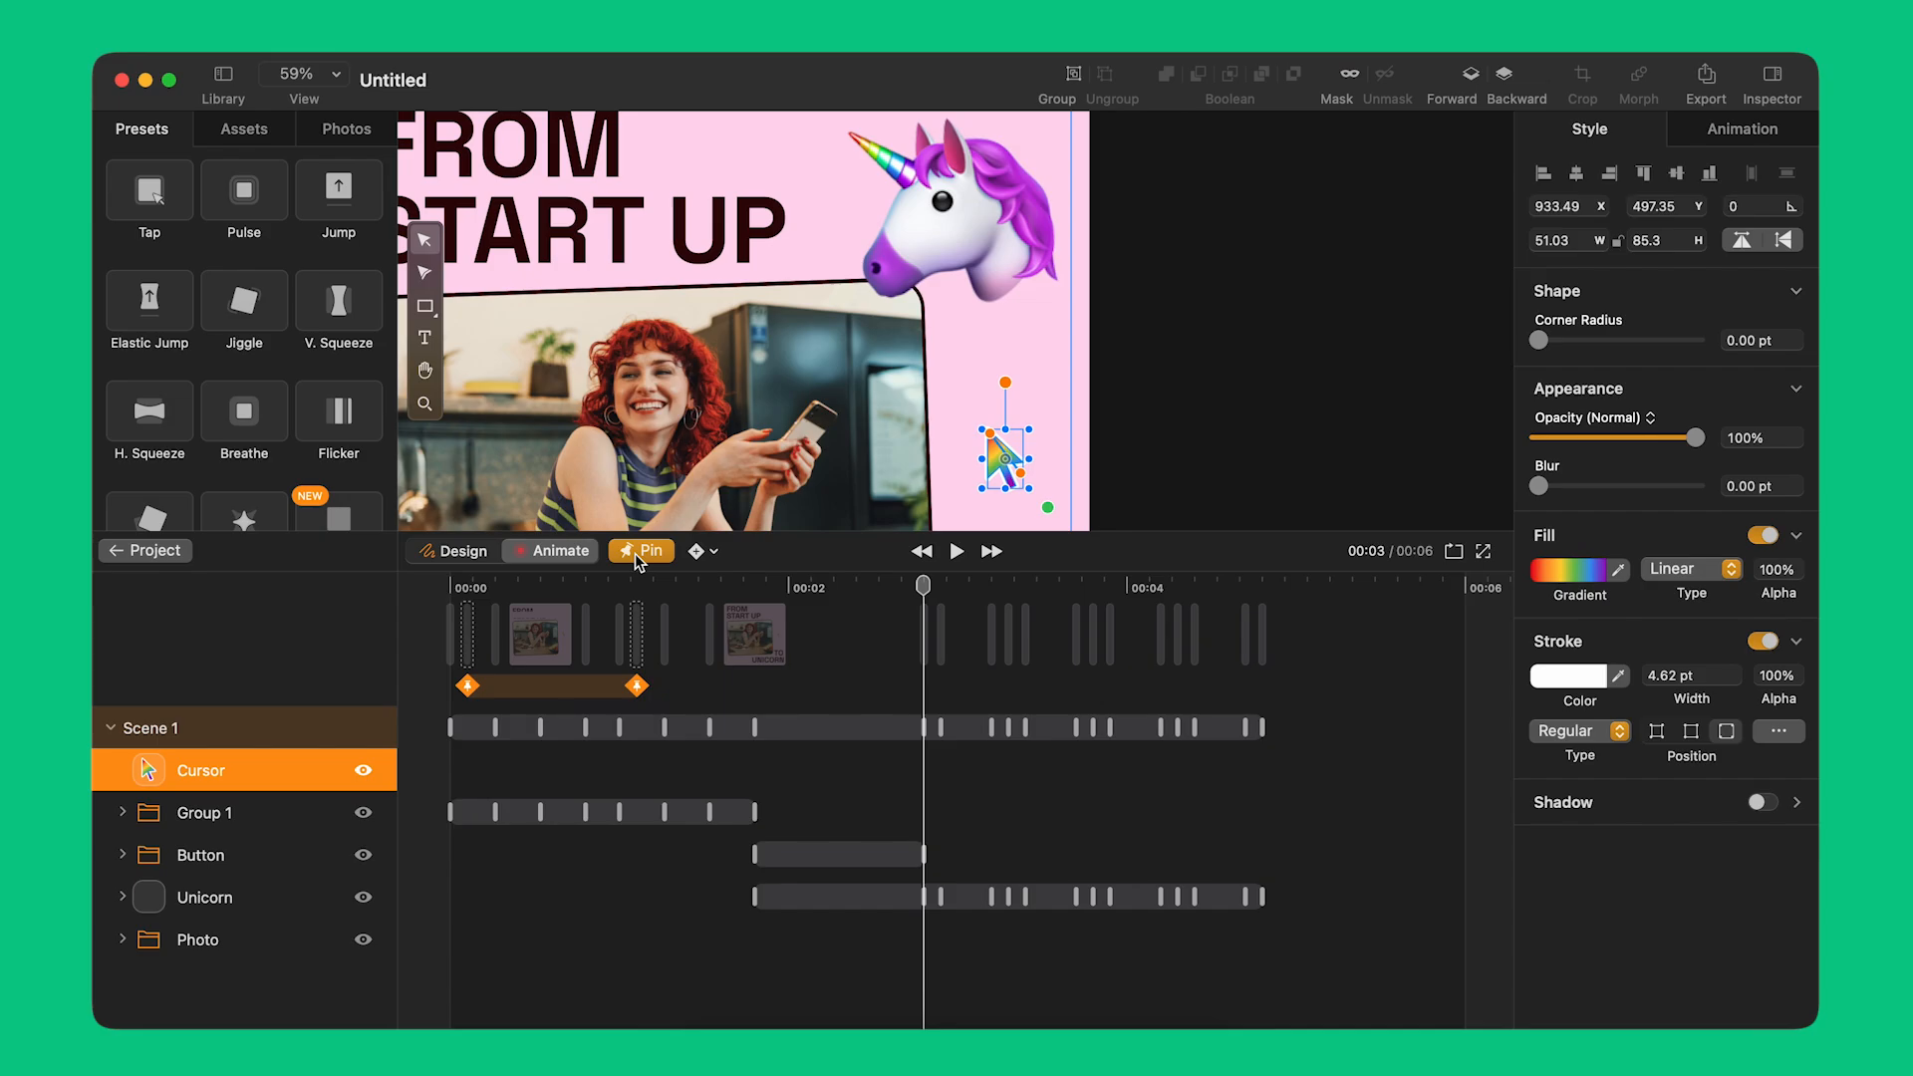
{"action": "left_click_drag", "start_coordinate": [556, 694], "coordinate": [845, 724]}
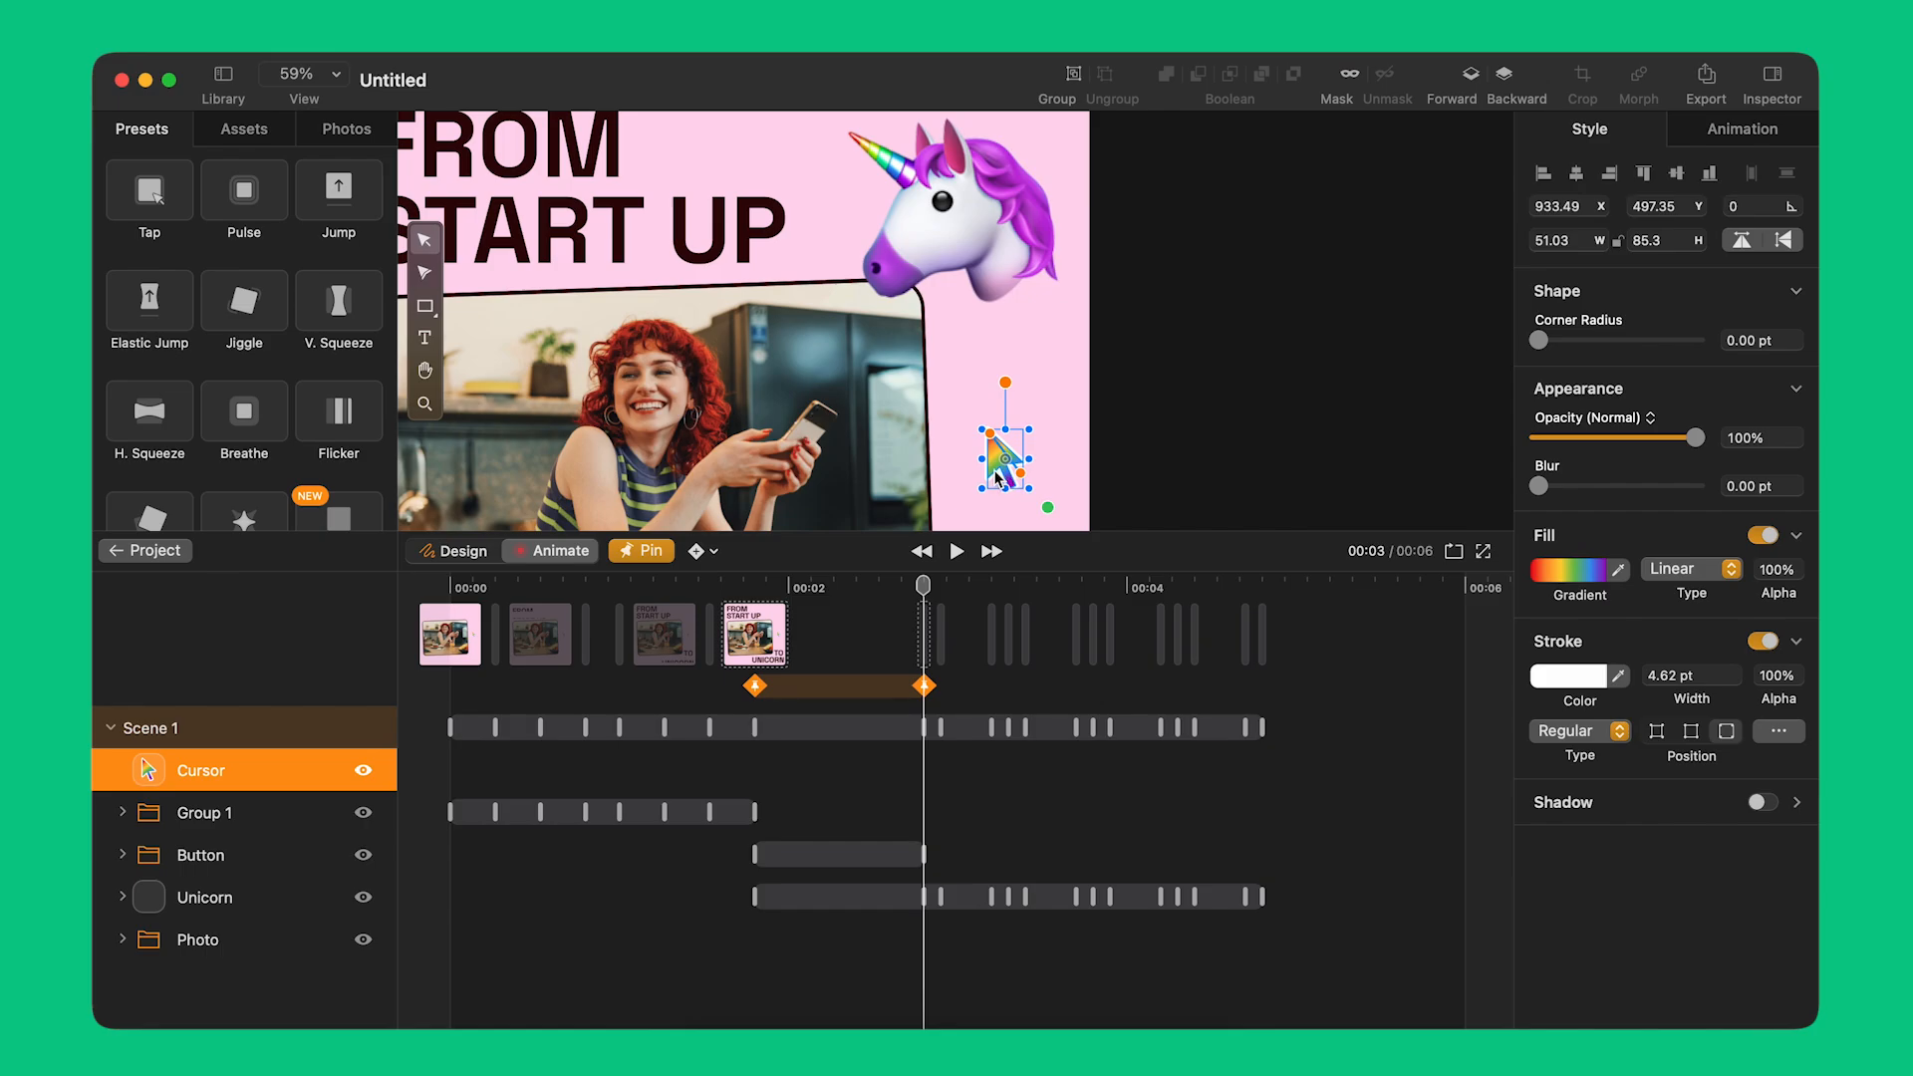
{"action": "left_click_drag", "start_coordinate": [997, 478], "coordinate": [1012, 311]}
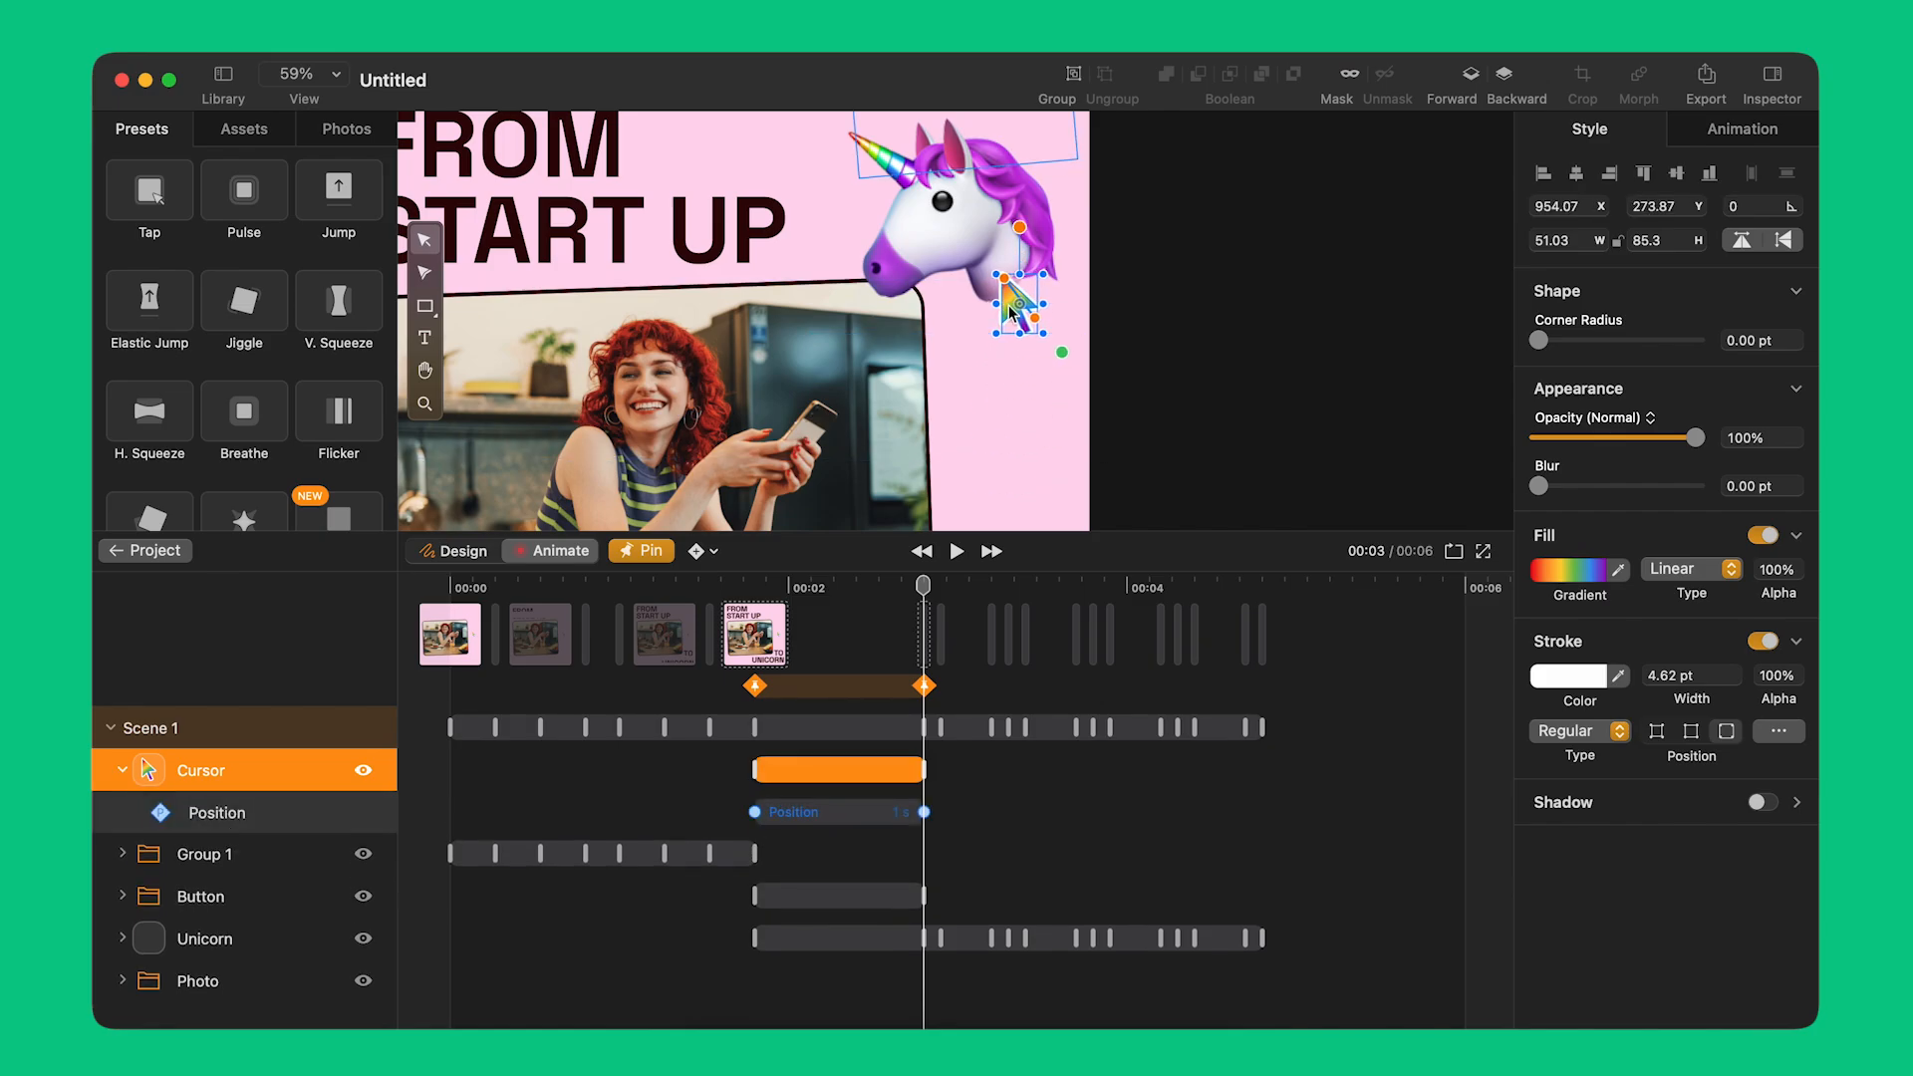
Step: Place the cursor outside the canvas, at about X 1115, Y 497, at the start of its pinned movement and preview the animation
{"action": "left_click", "coordinate": [757, 623]}
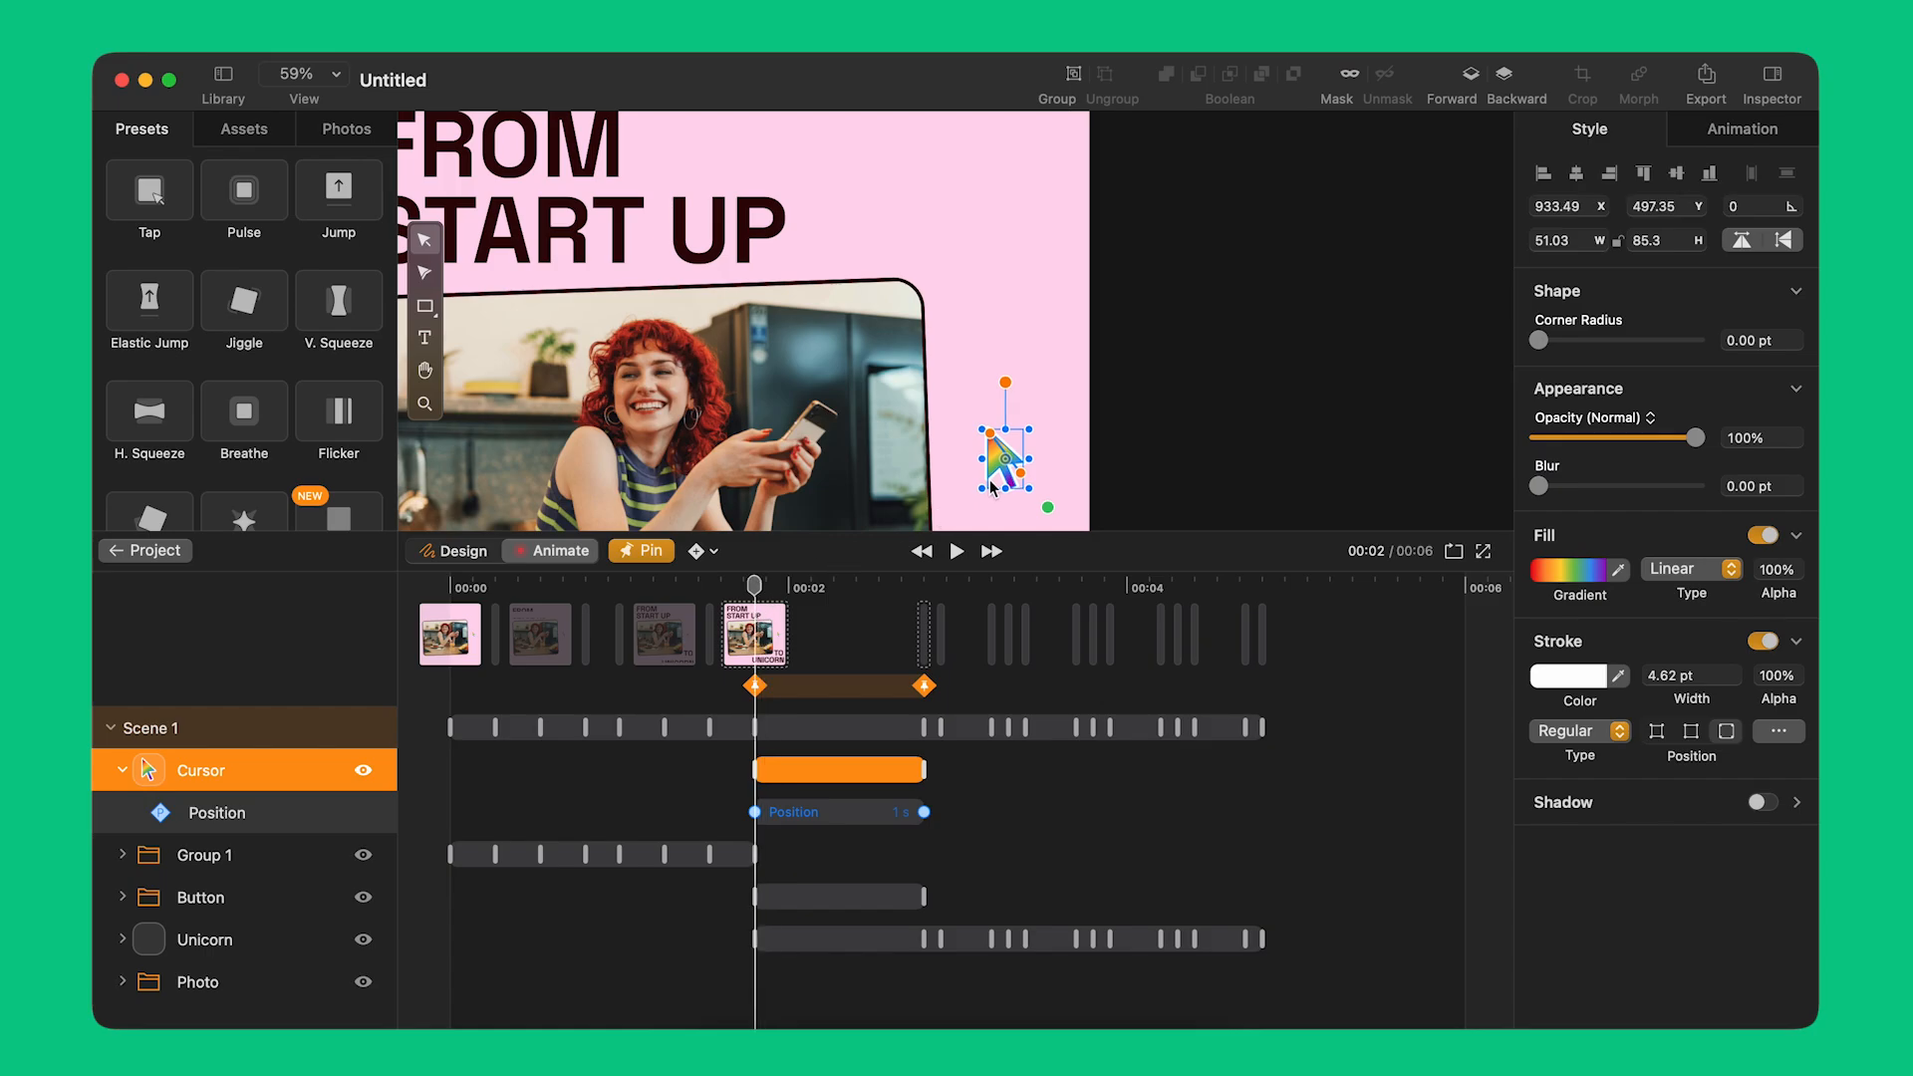
{"action": "left_click_drag", "start_coordinate": [994, 477], "coordinate": [1122, 478]}
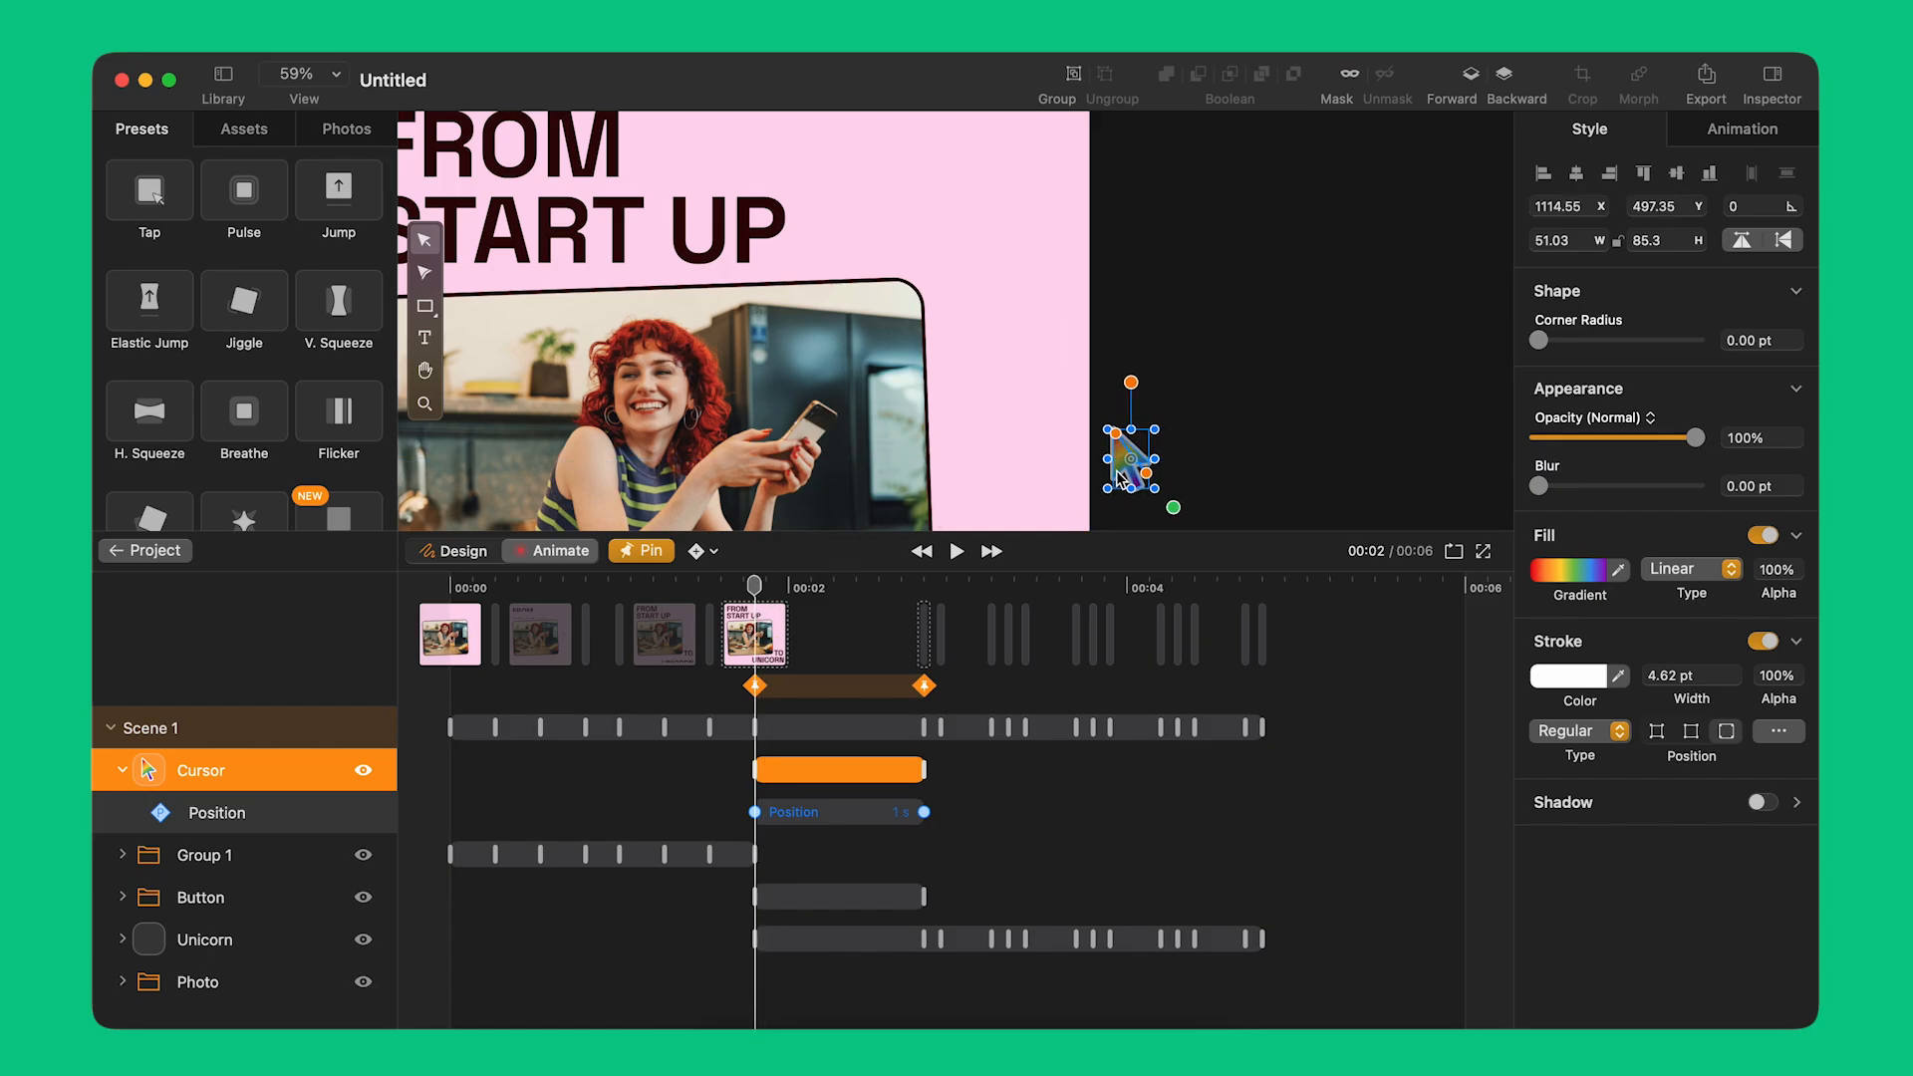
{"action": "key", "text": "space"}
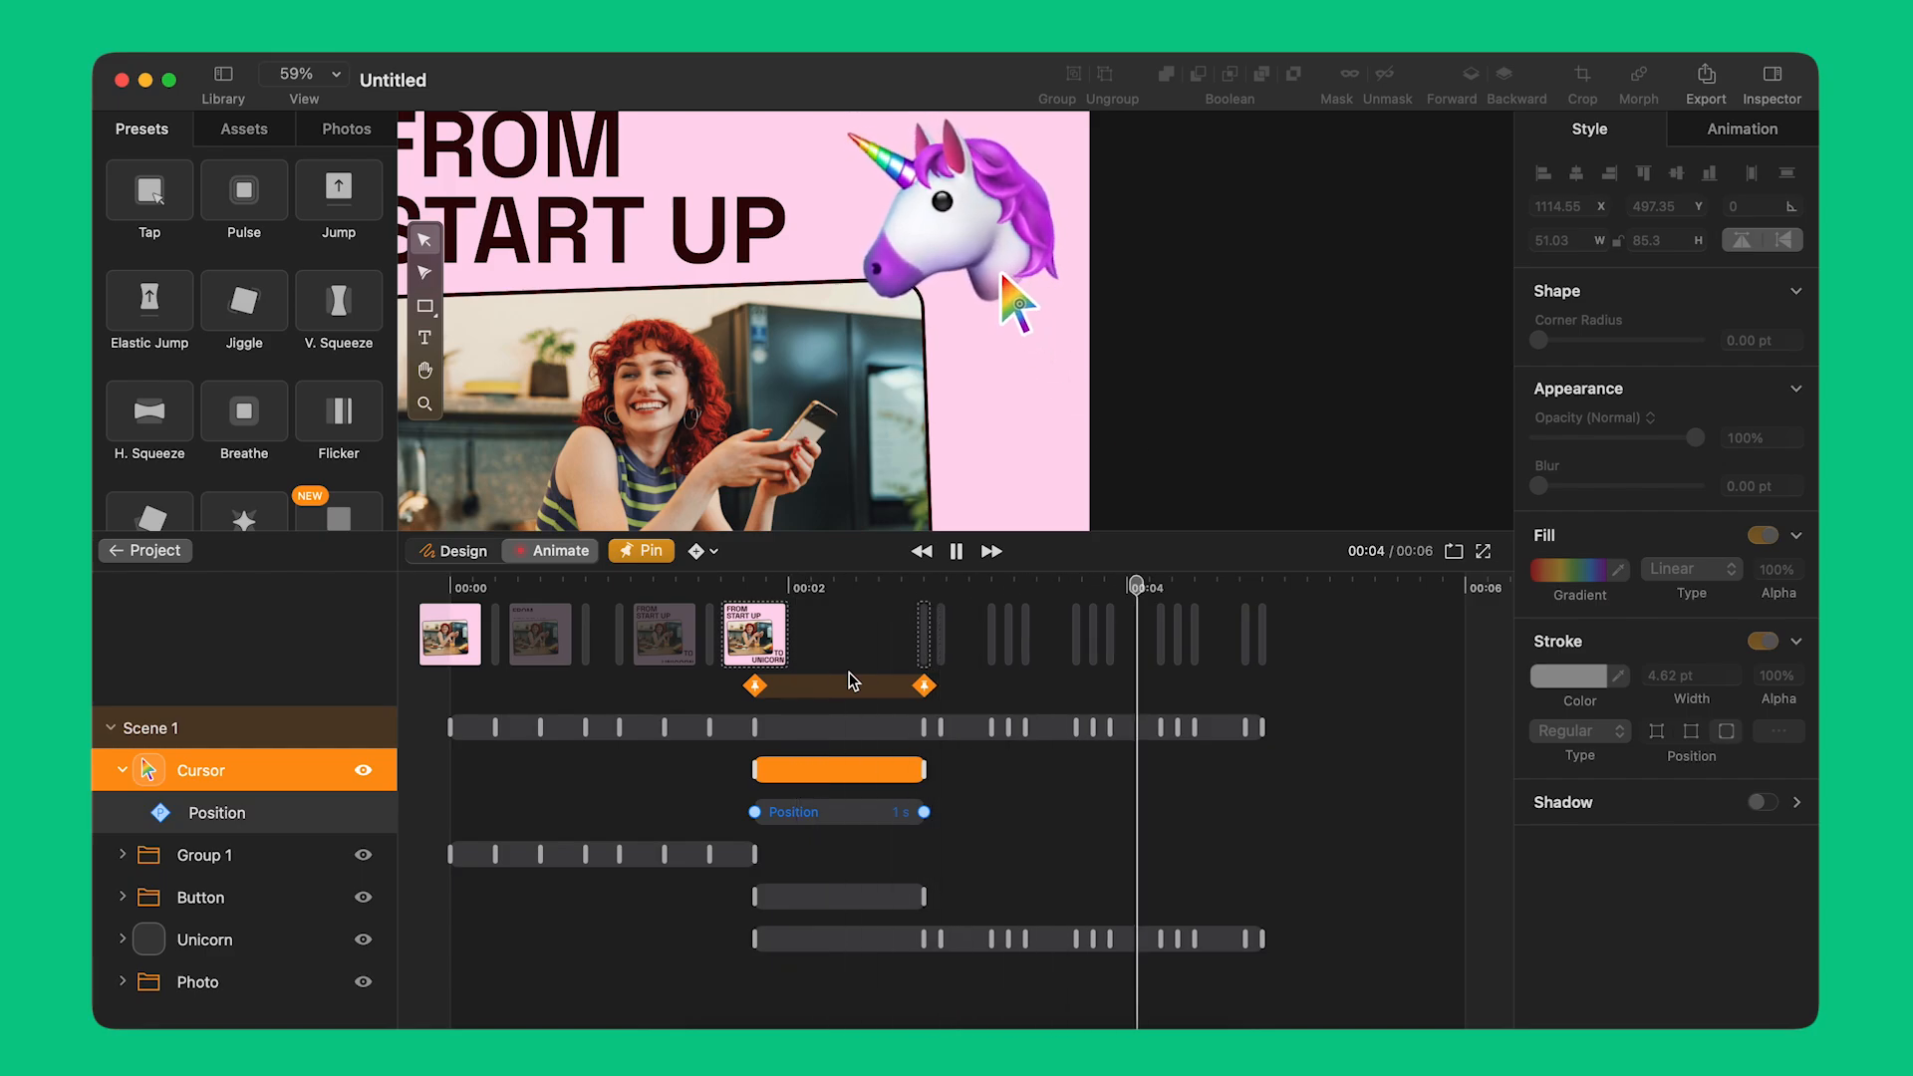
Step: Shift the cursor's position animation about half a second later on the timeline and preview the result
{"action": "left_click", "coordinate": [863, 780]}
{"action": "left_click_drag", "start_coordinate": [854, 780], "coordinate": [936, 787]}
{"action": "left_click_drag", "start_coordinate": [874, 584], "coordinate": [721, 590]}
{"action": "key", "text": "space"}
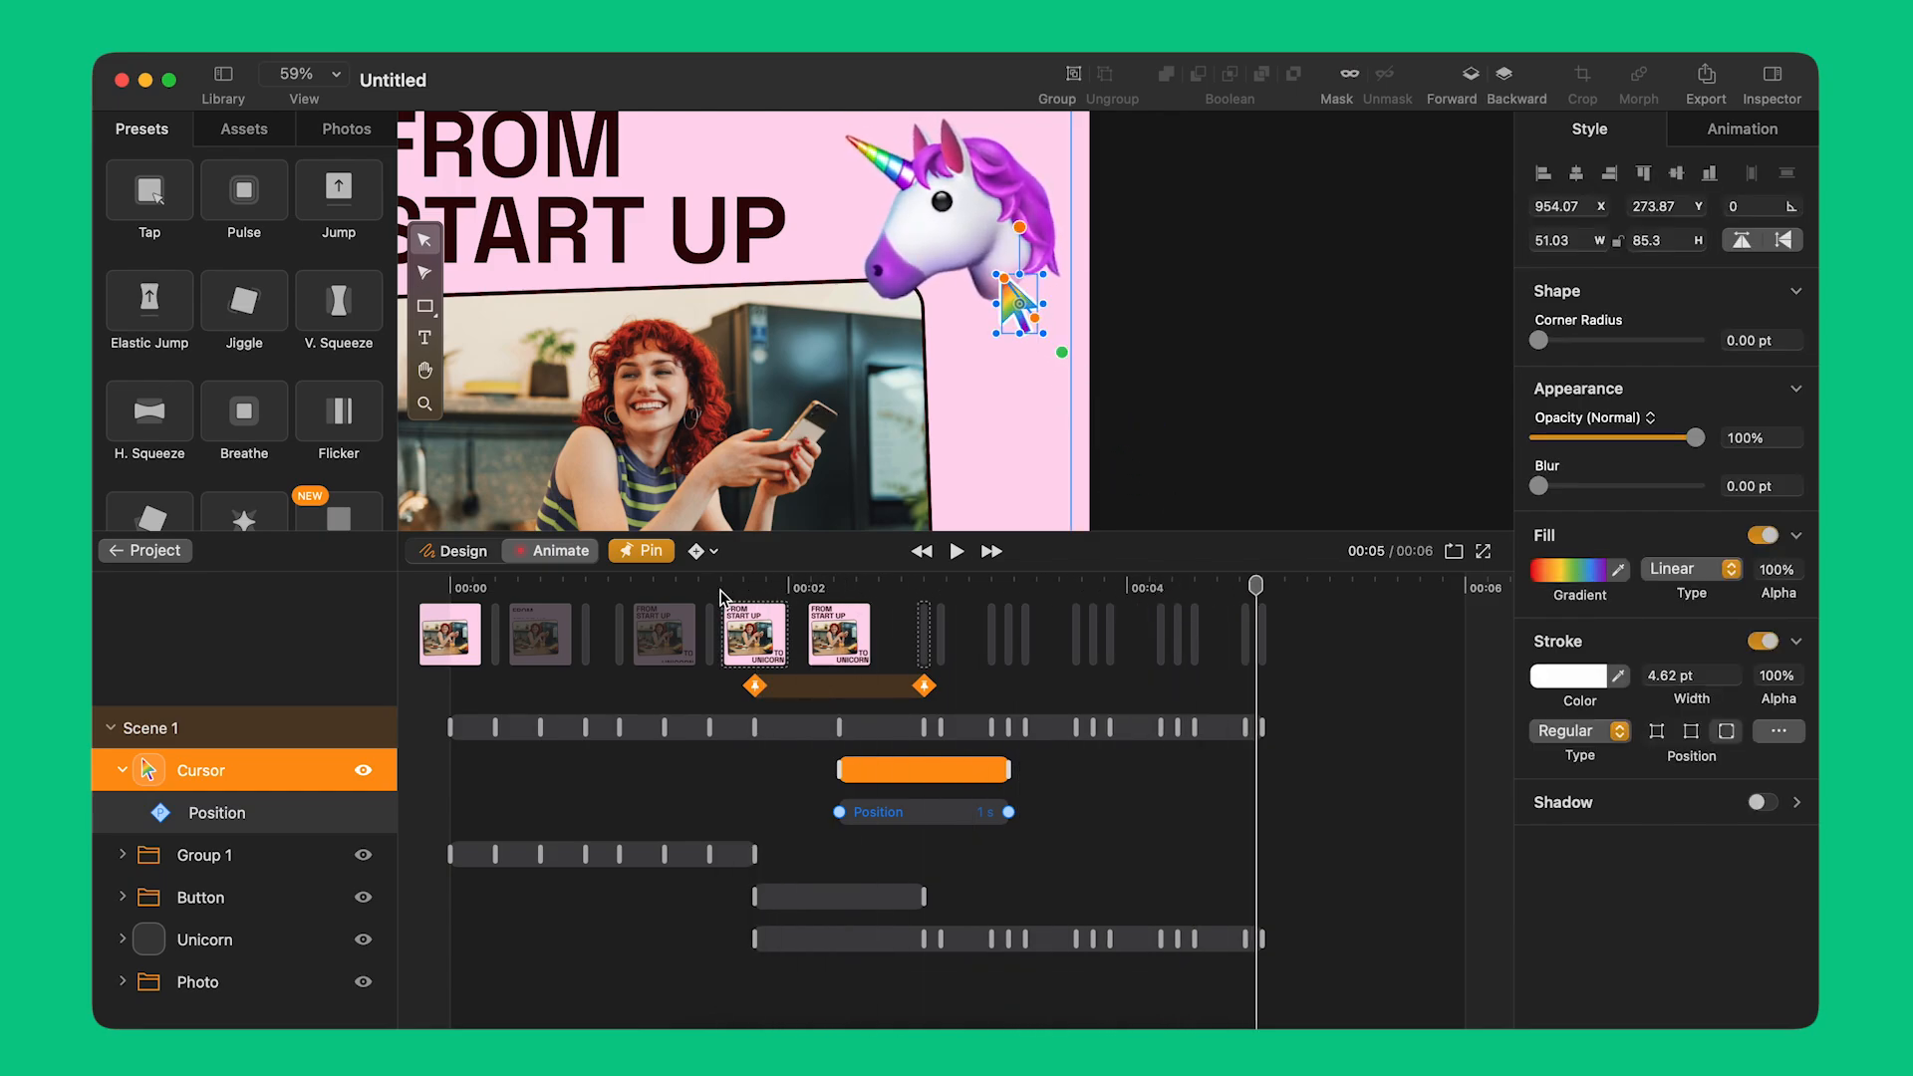
Step: Turn off pinning and copy the cursor's 3.3 s end position keyframe to the end of the unicorn's jiggles, around 00:05
{"action": "left_click_drag", "start_coordinate": [1258, 586], "coordinate": [1264, 588]}
{"action": "left_click", "coordinate": [641, 552]}
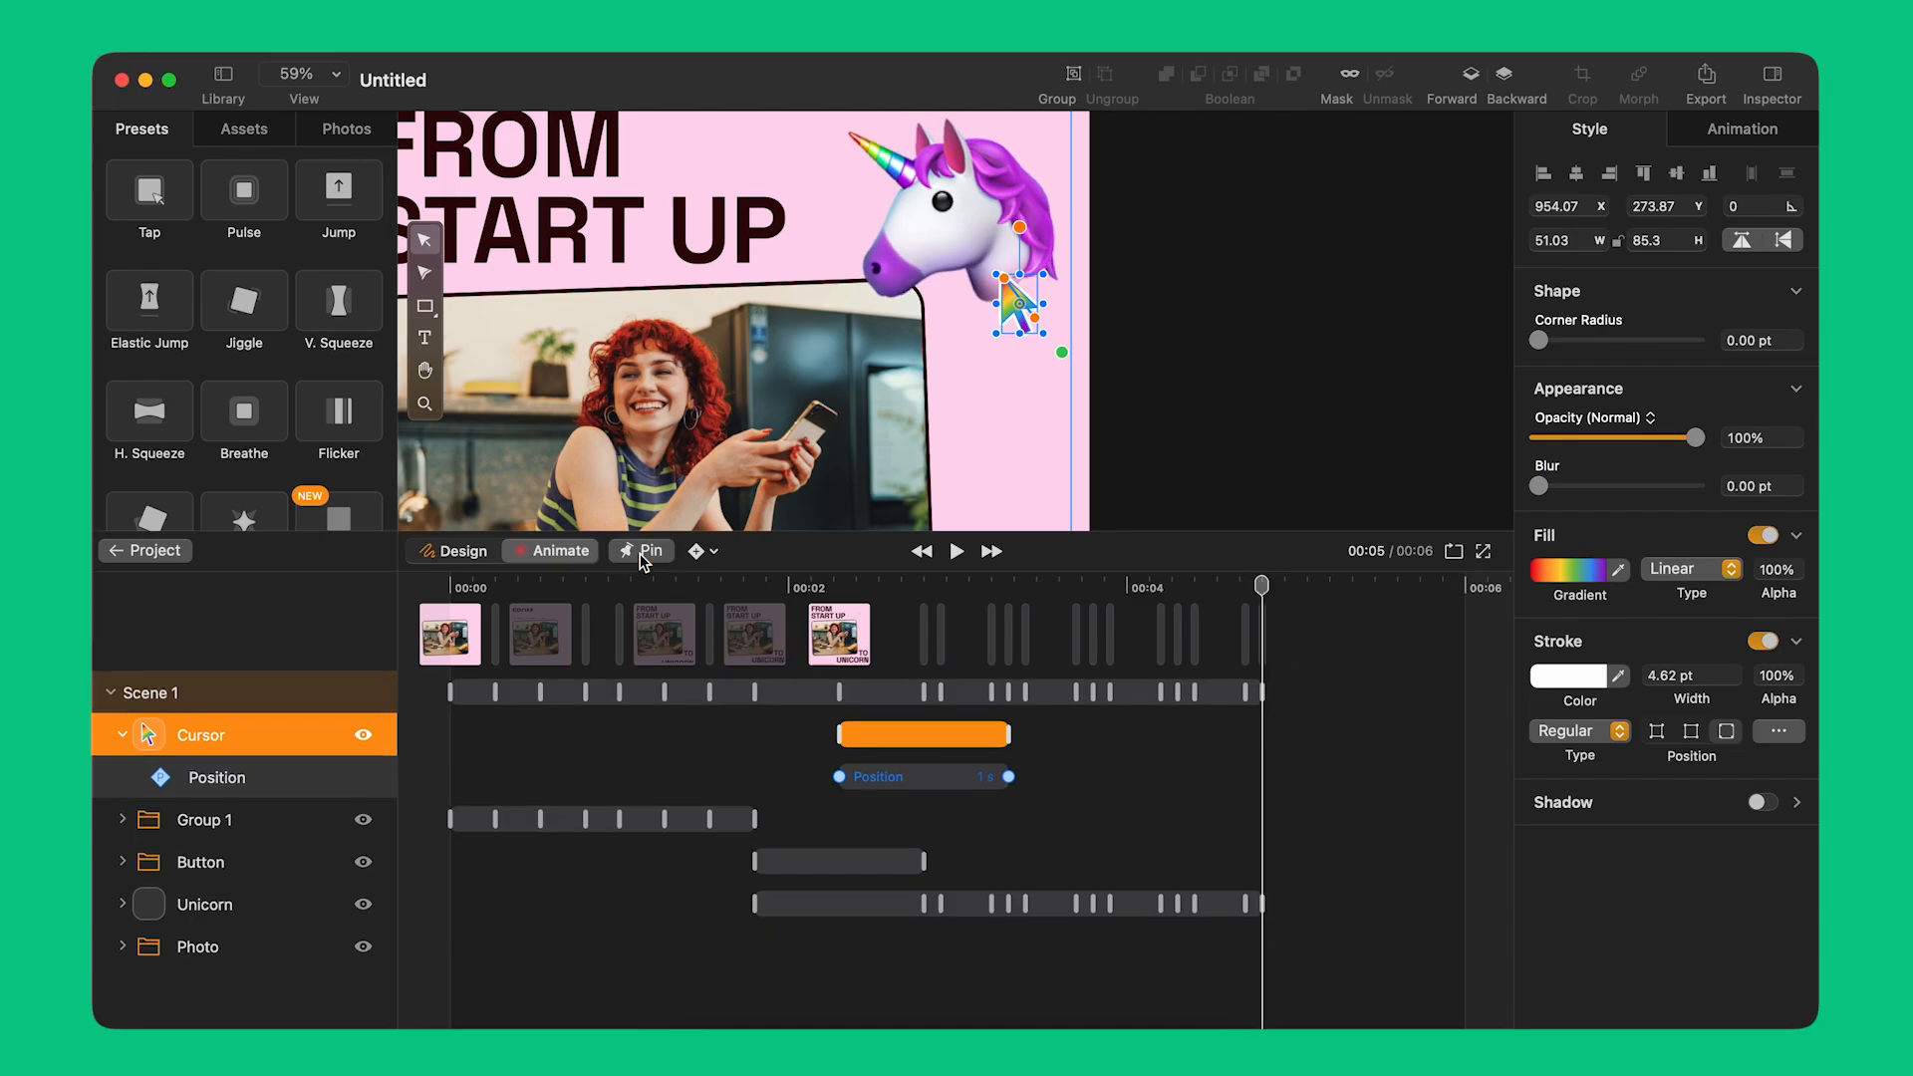
{"action": "left_click_drag", "start_coordinate": [1056, 766], "coordinate": [1000, 795]}
{"action": "key", "text": "super+c"}
{"action": "key", "text": "super+v"}
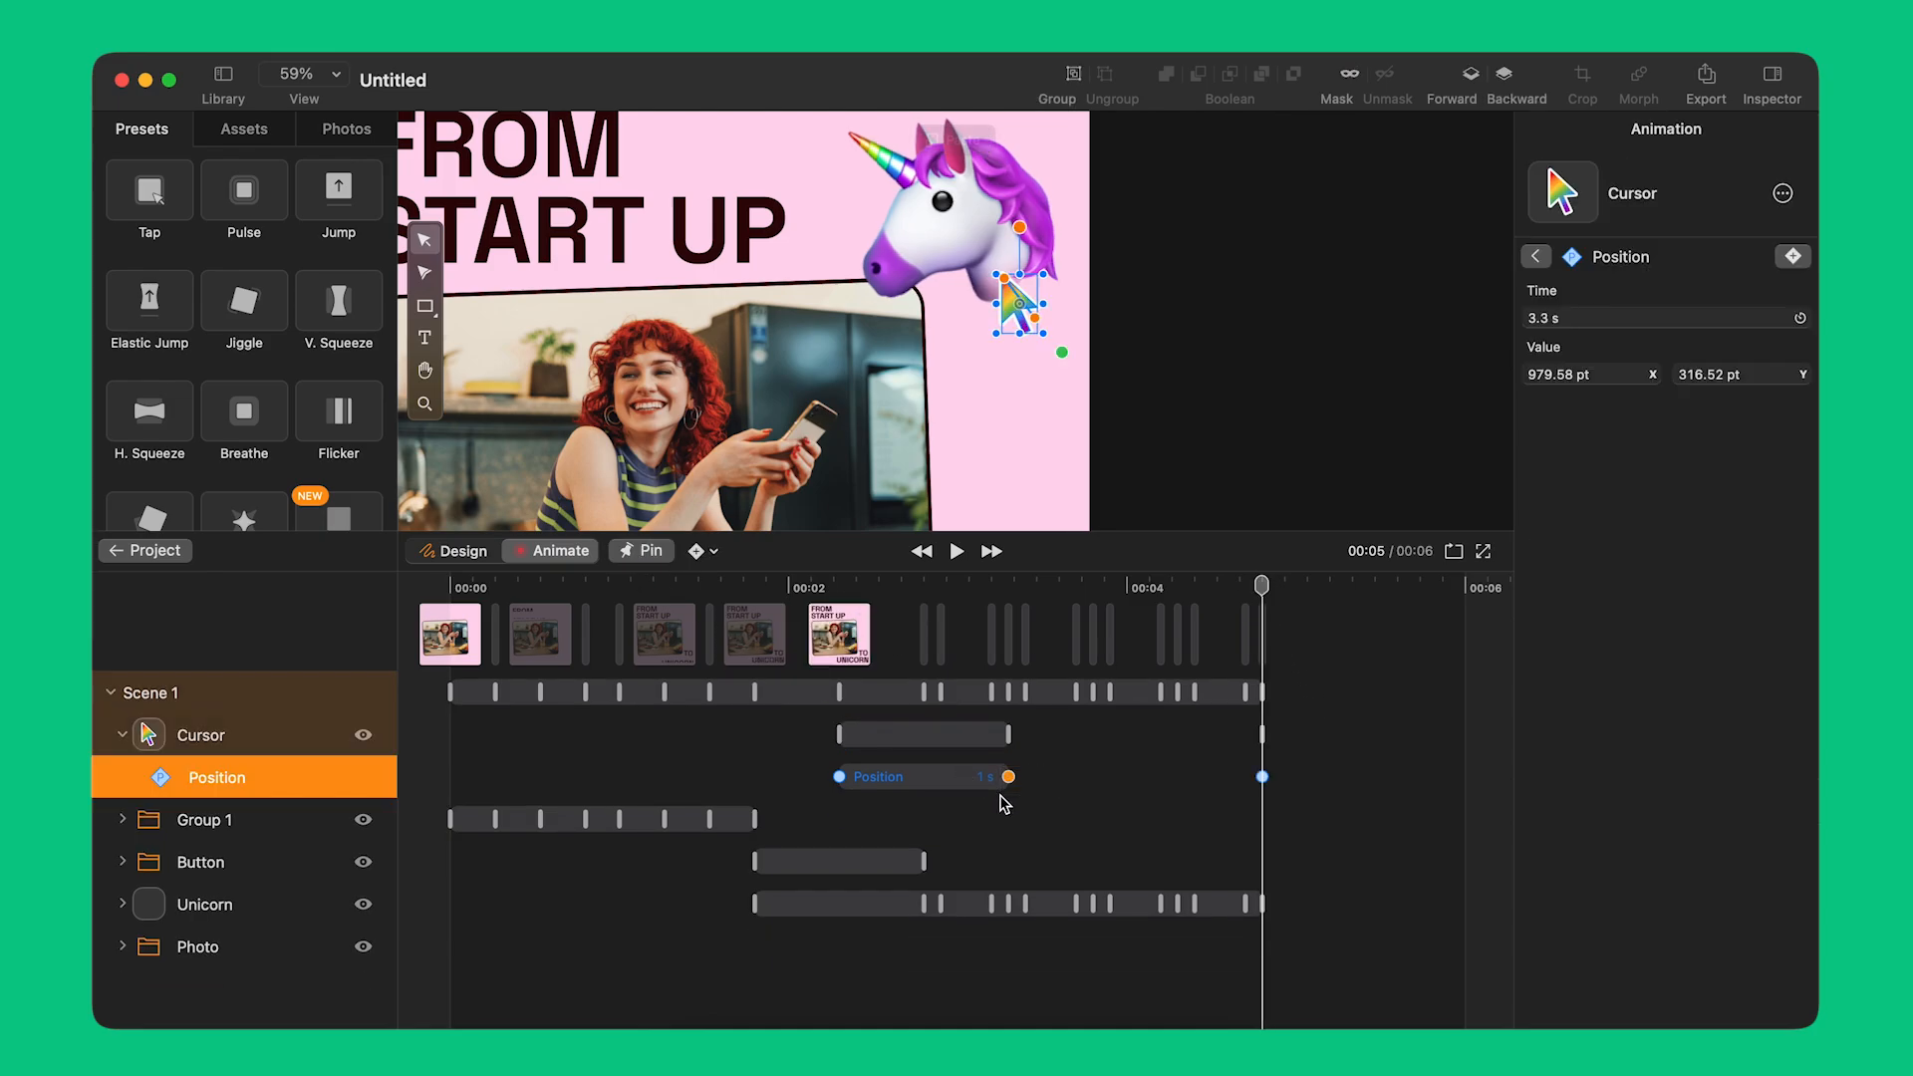
Step: Copy the cursor's 2.3 s off-canvas start position keyframe to just before 00:06 and preview the animation
{"action": "left_click_drag", "start_coordinate": [1275, 589], "coordinate": [1410, 596]}
{"action": "left_click_drag", "start_coordinate": [807, 768], "coordinate": [859, 794]}
{"action": "key", "text": "super+c"}
{"action": "key", "text": "super+v"}
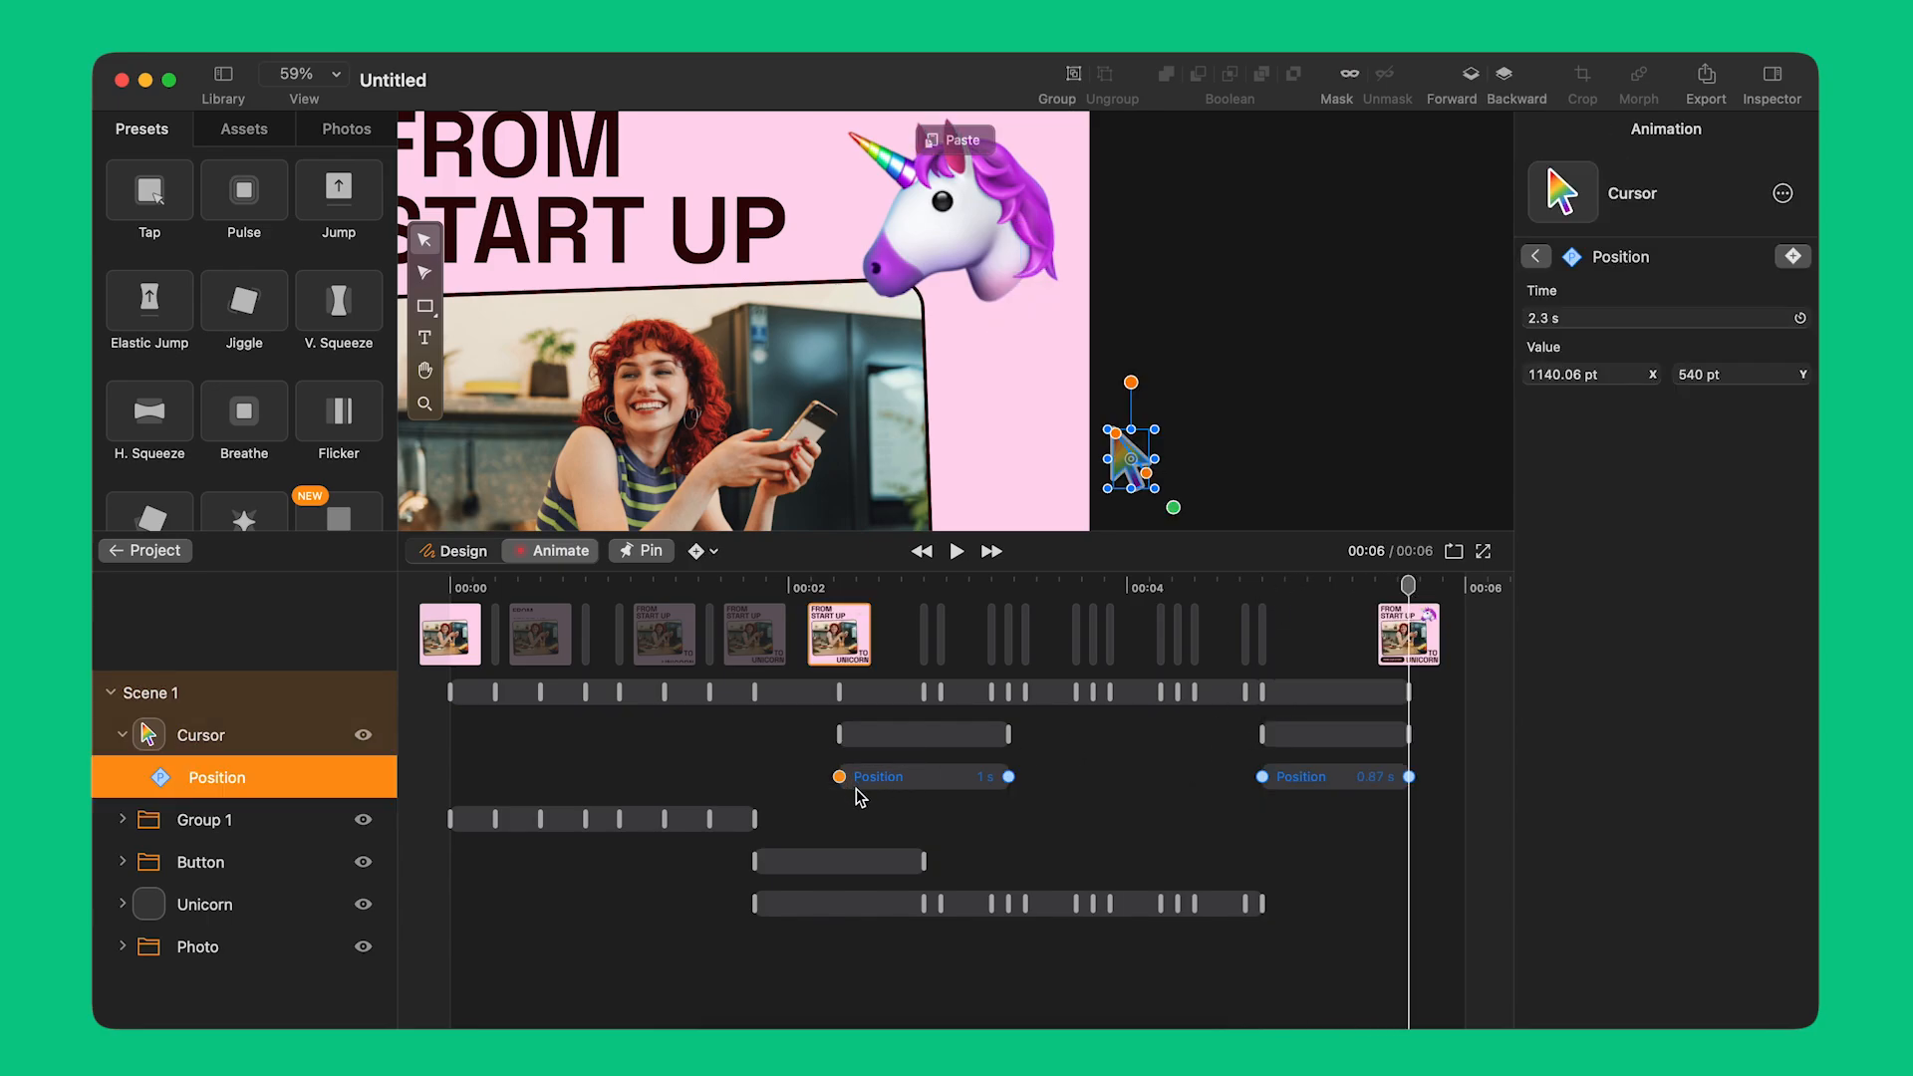
{"action": "left_click", "coordinate": [723, 587]}
{"action": "key", "text": "space"}
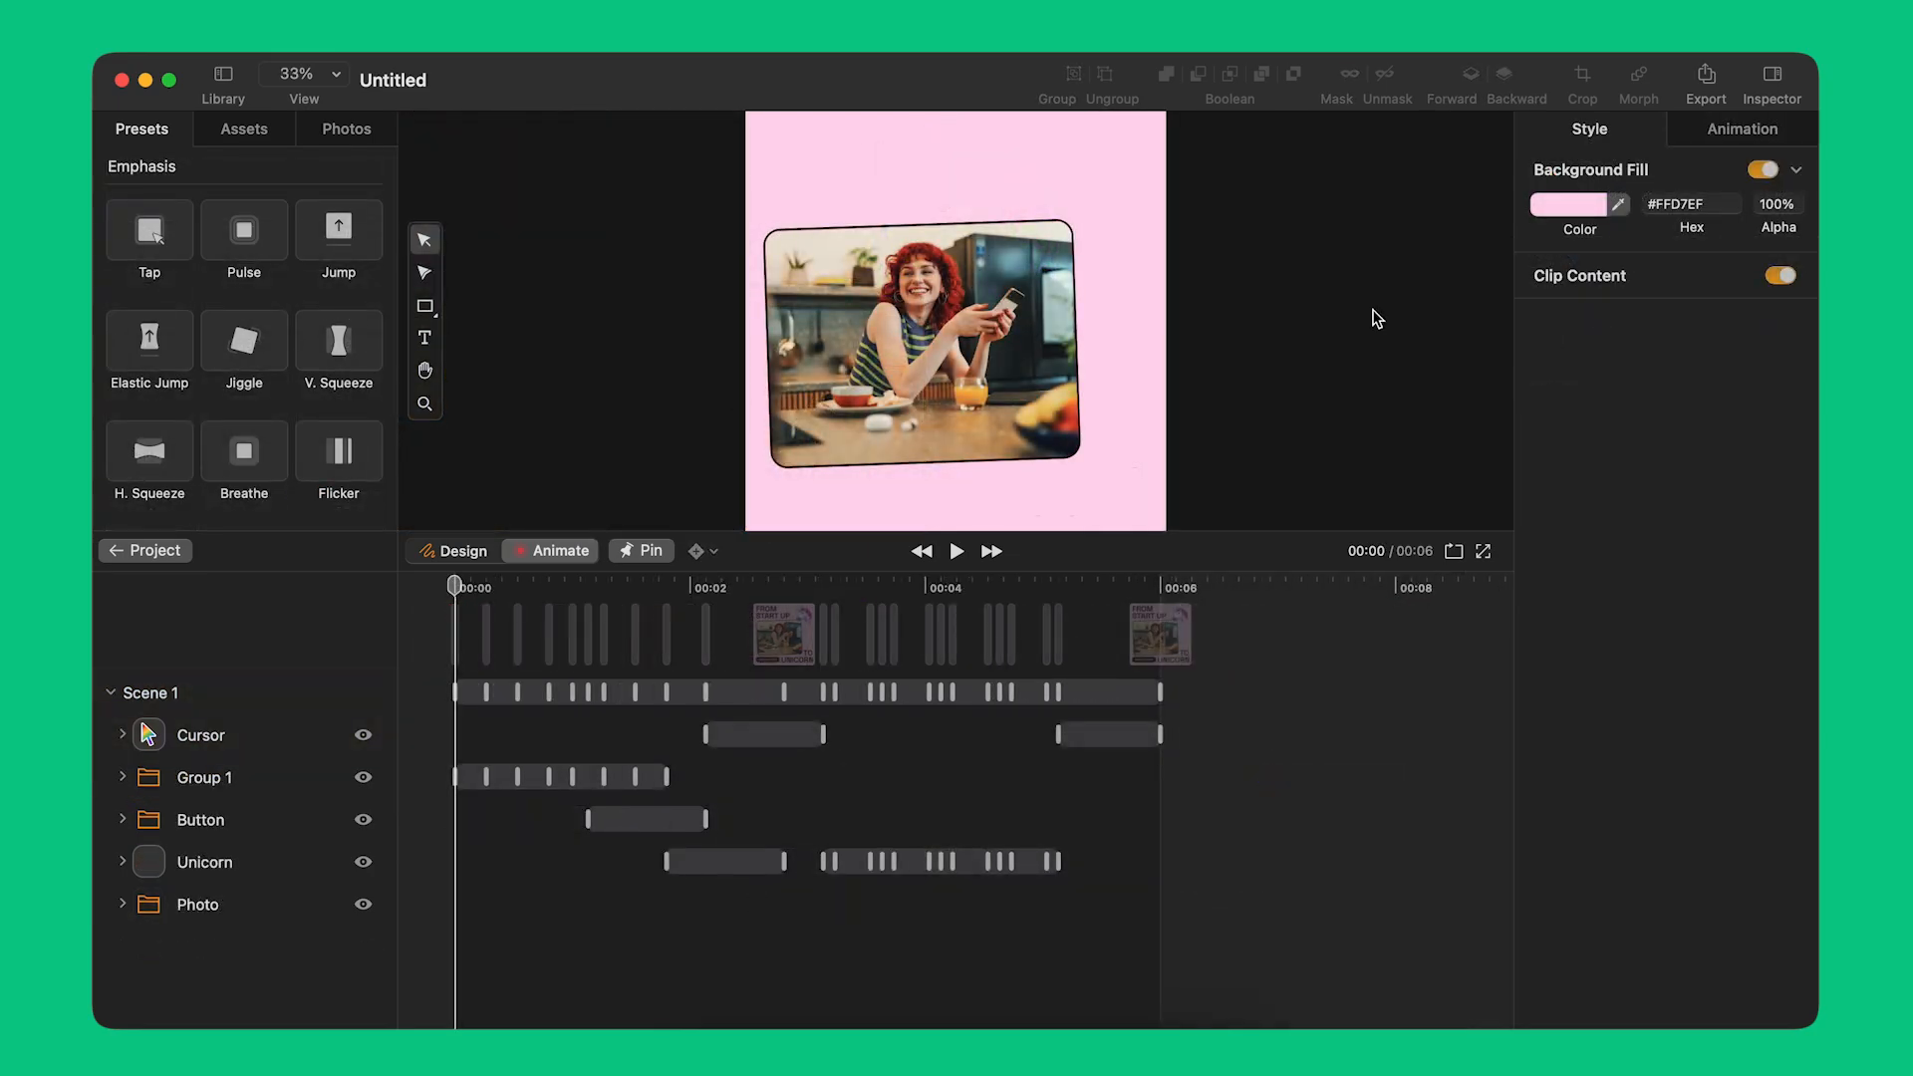
Step: Pin the photo's animation over the first second and start it enlarged to about 1391 × 1071 with rotation 0
{"action": "left_click", "coordinate": [994, 367]}
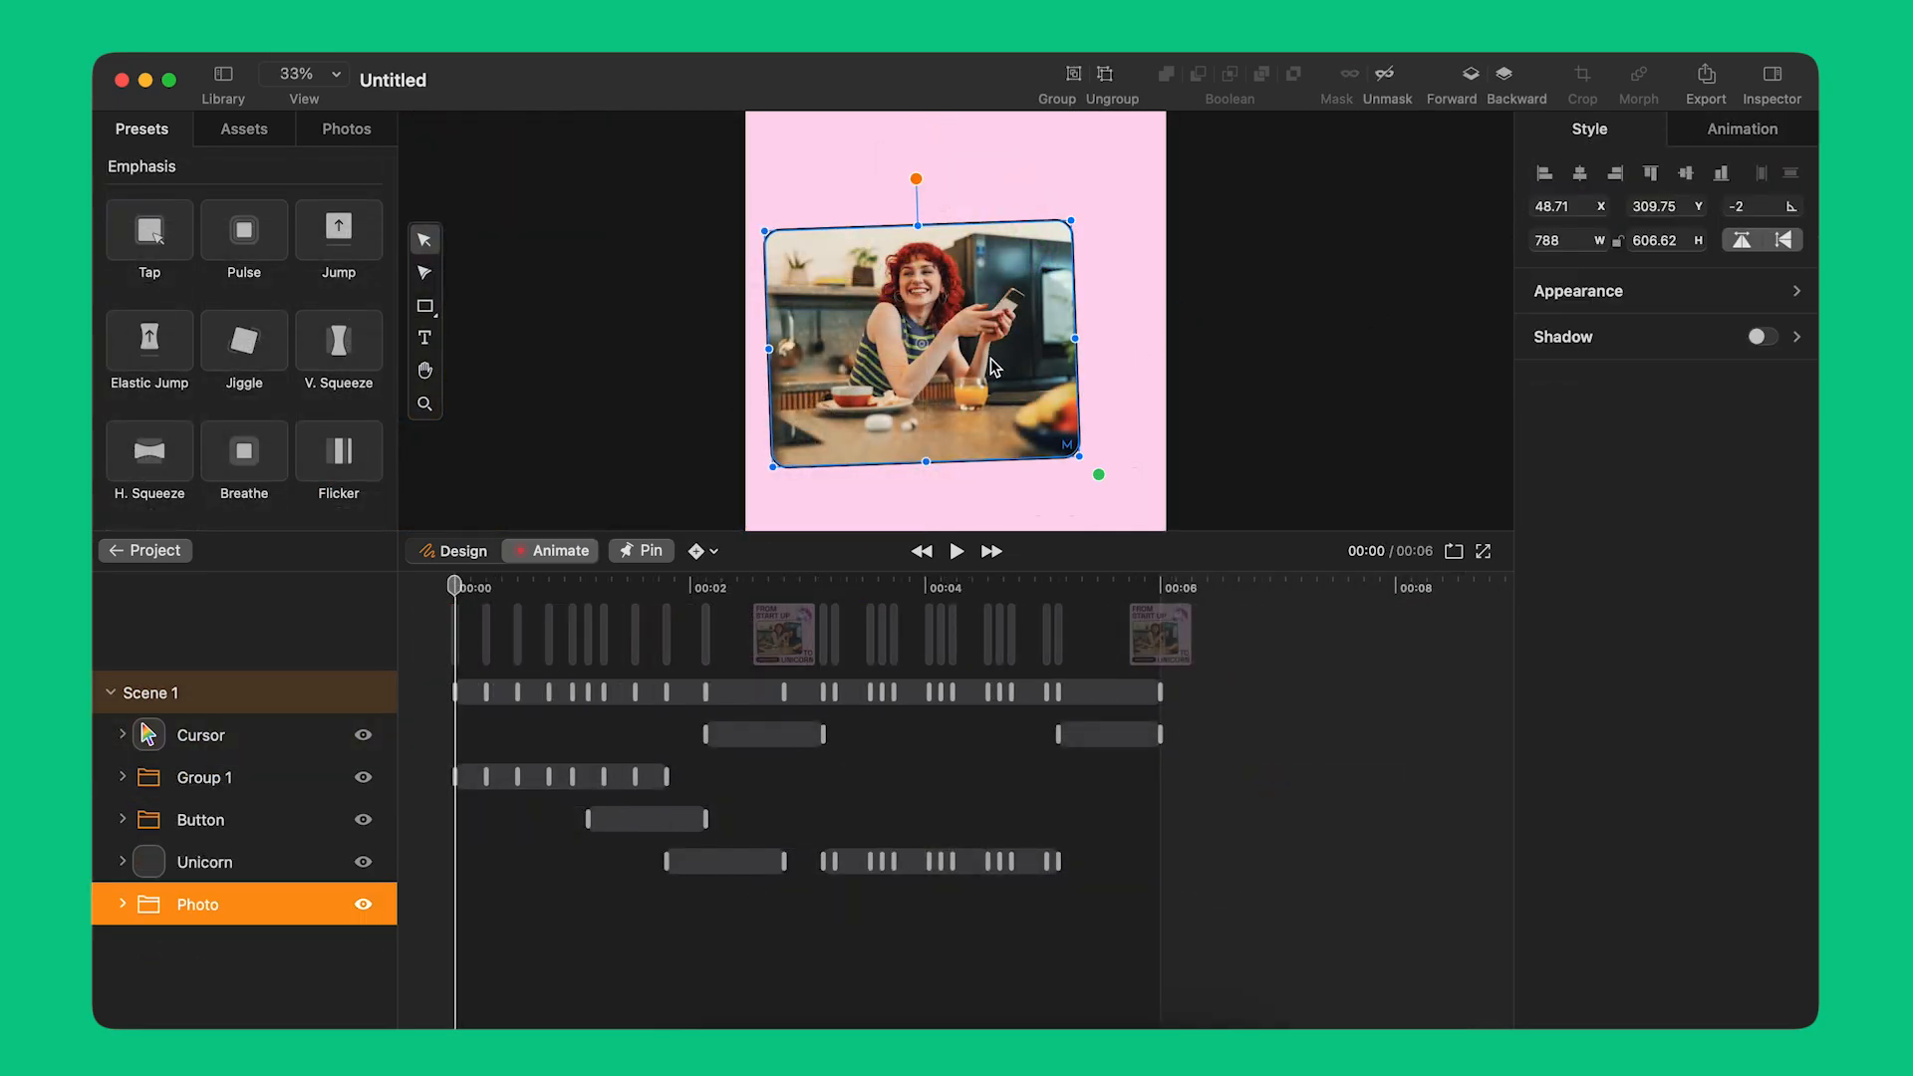
{"action": "left_click", "coordinate": [656, 551]}
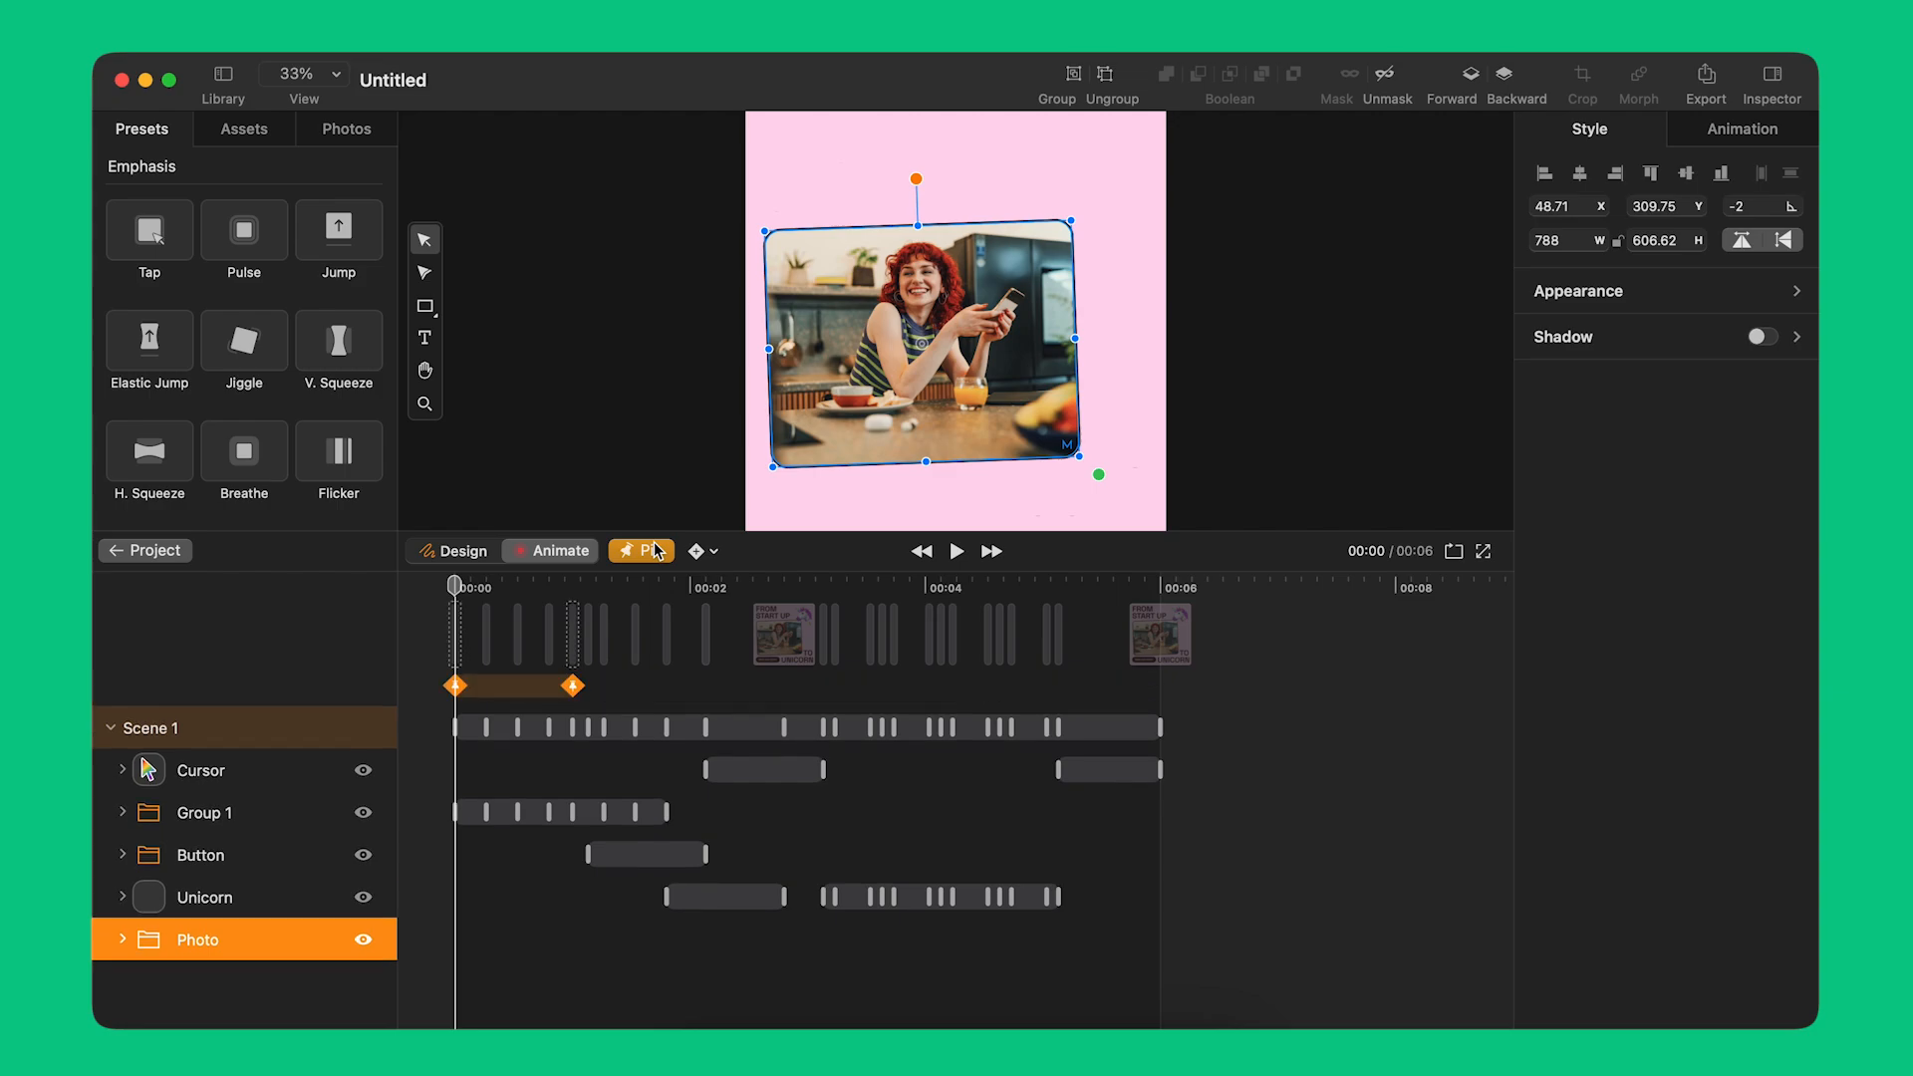
{"action": "left_click_drag", "start_coordinate": [1098, 473], "coordinate": [1215, 558]}
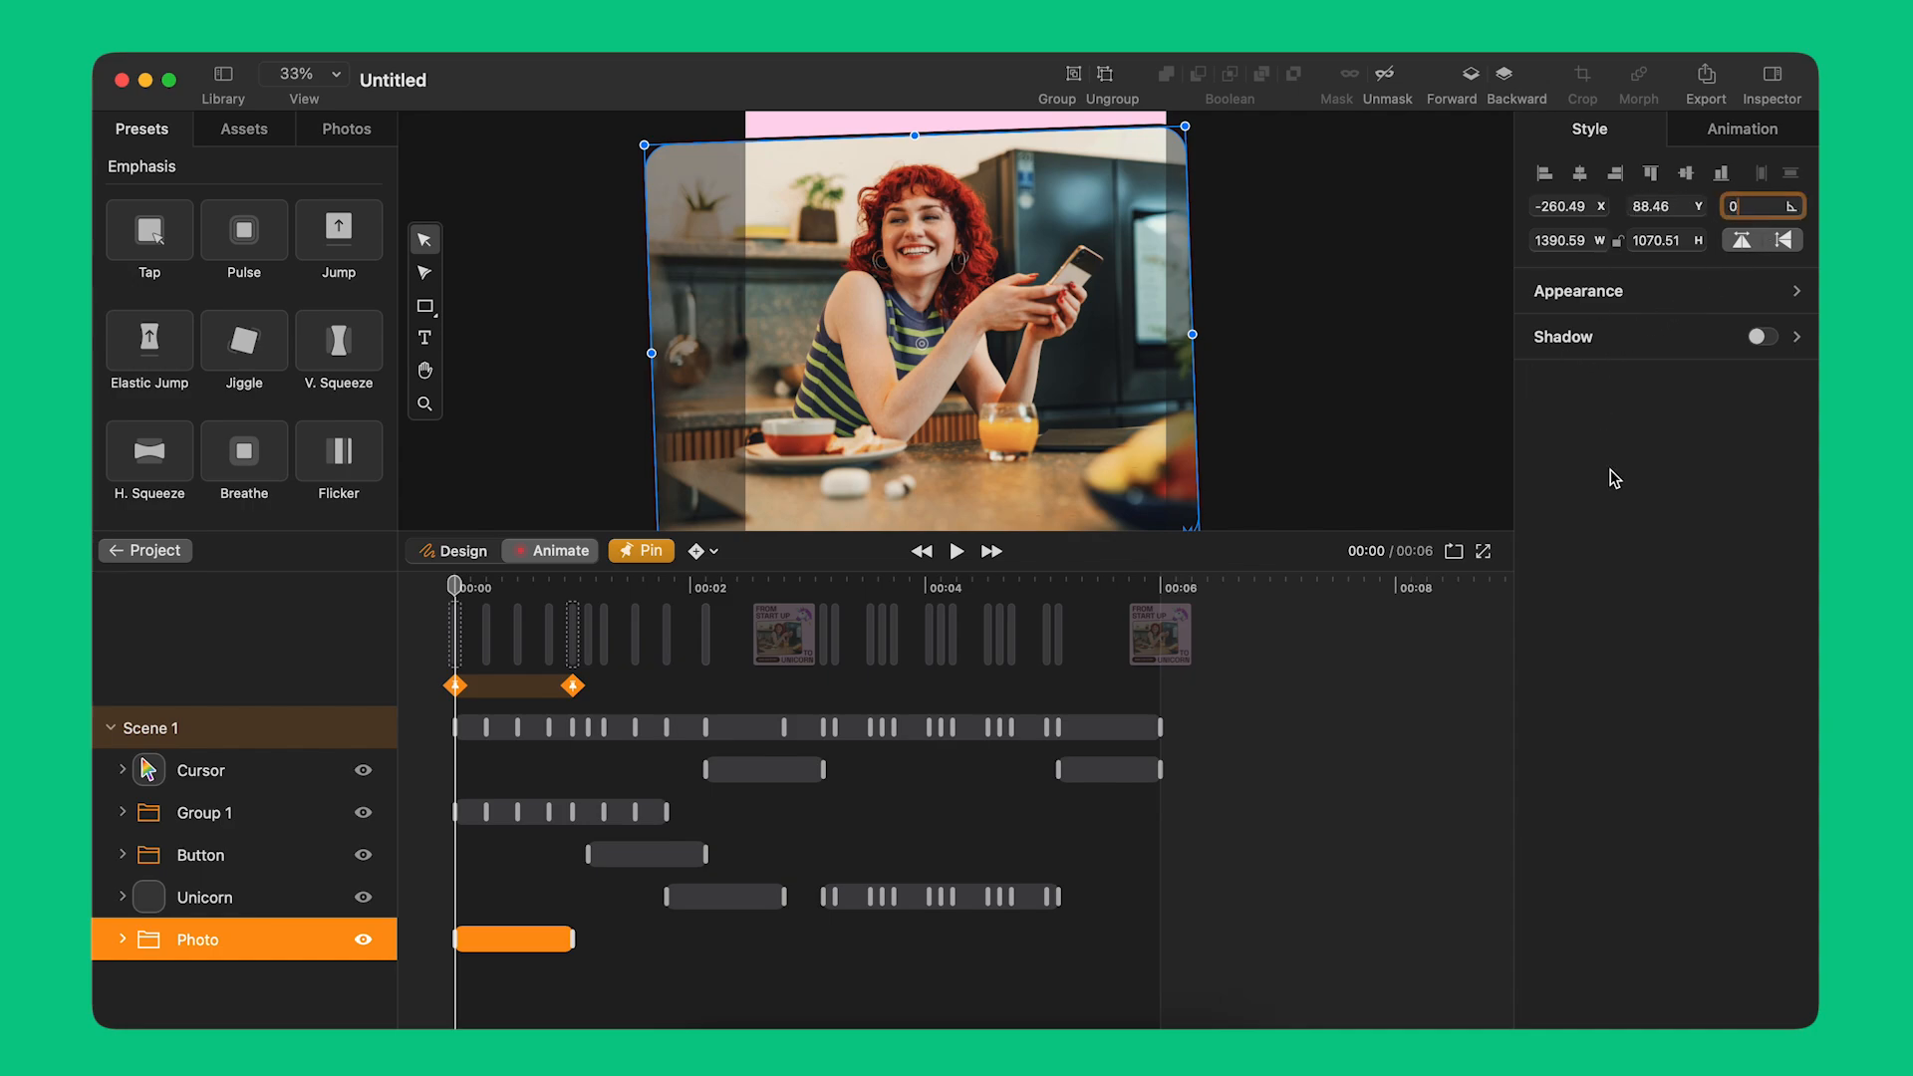
{"action": "key", "text": "Return"}
Step: Center the enlarged photo horizontally and vertically on the canvas and preview its opening animation
{"action": "left_click", "coordinate": [1582, 175]}
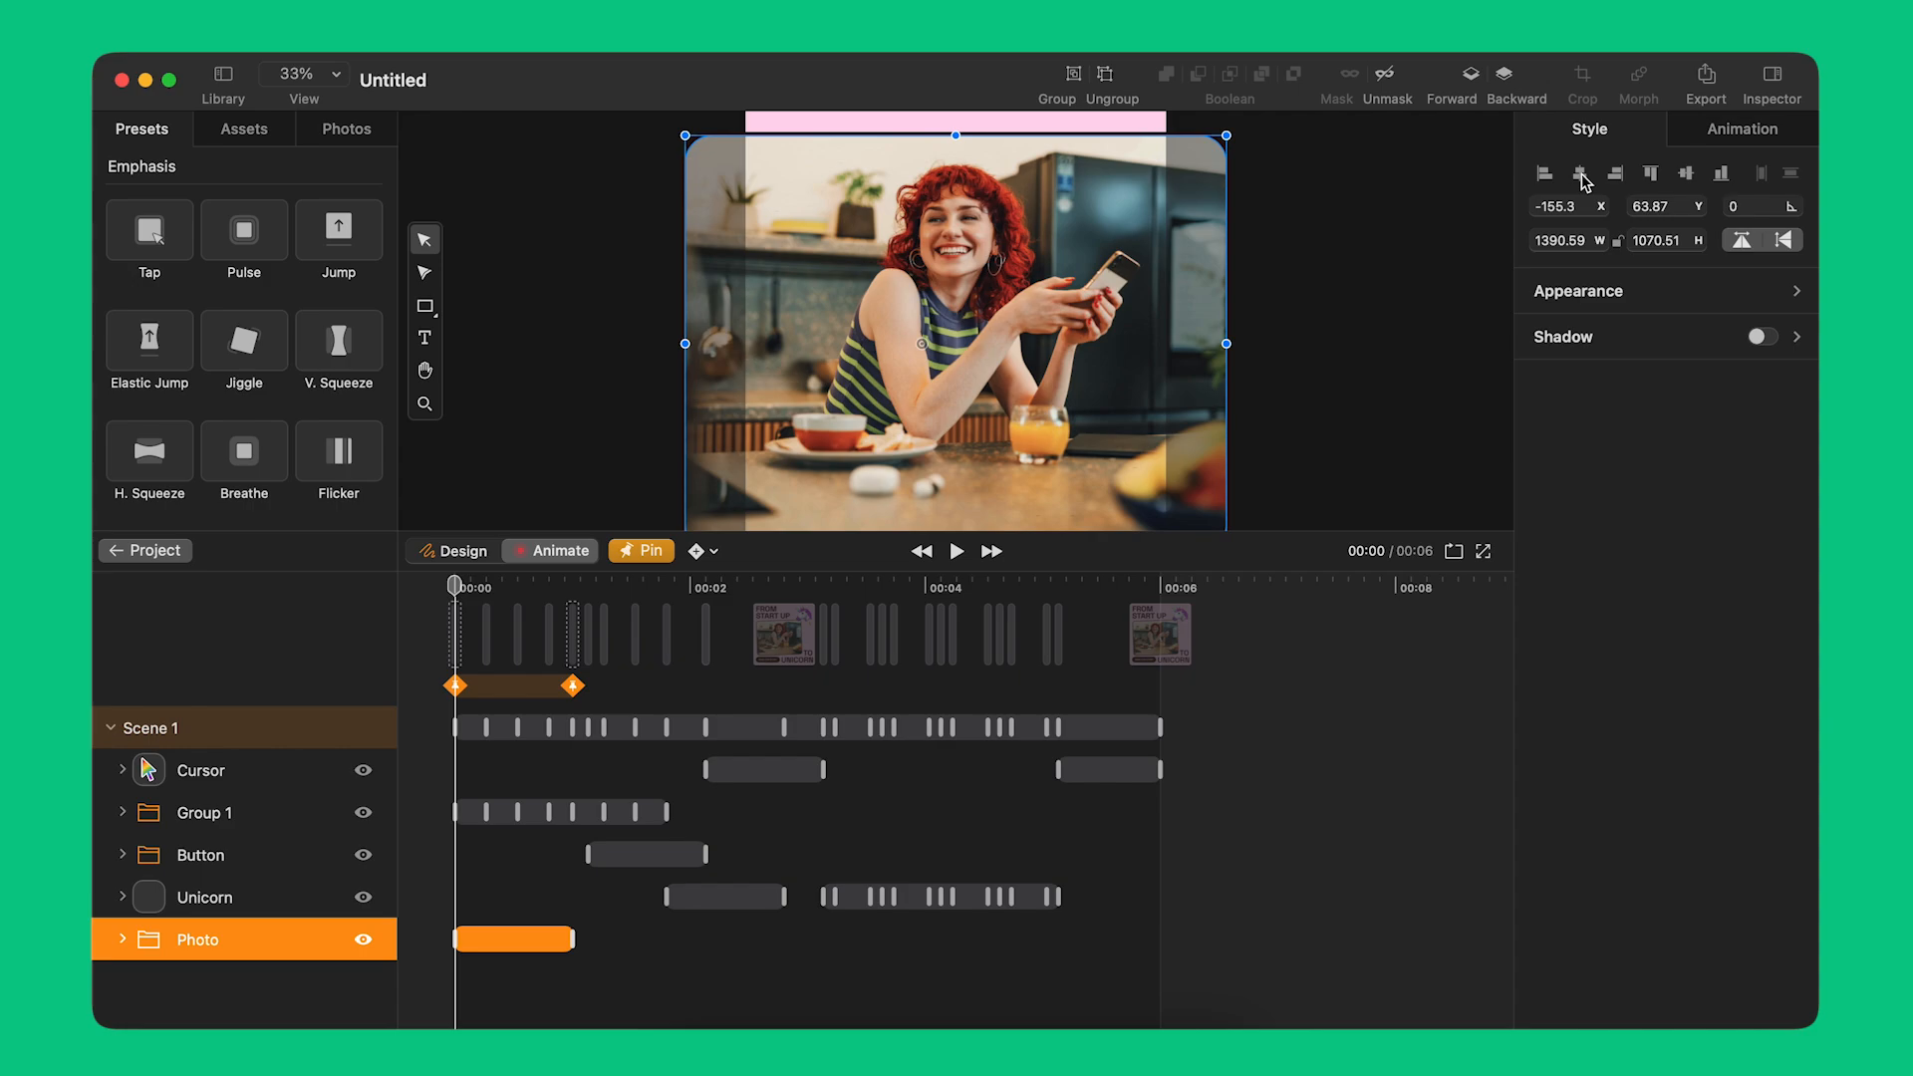
{"action": "left_click", "coordinate": [1684, 177]}
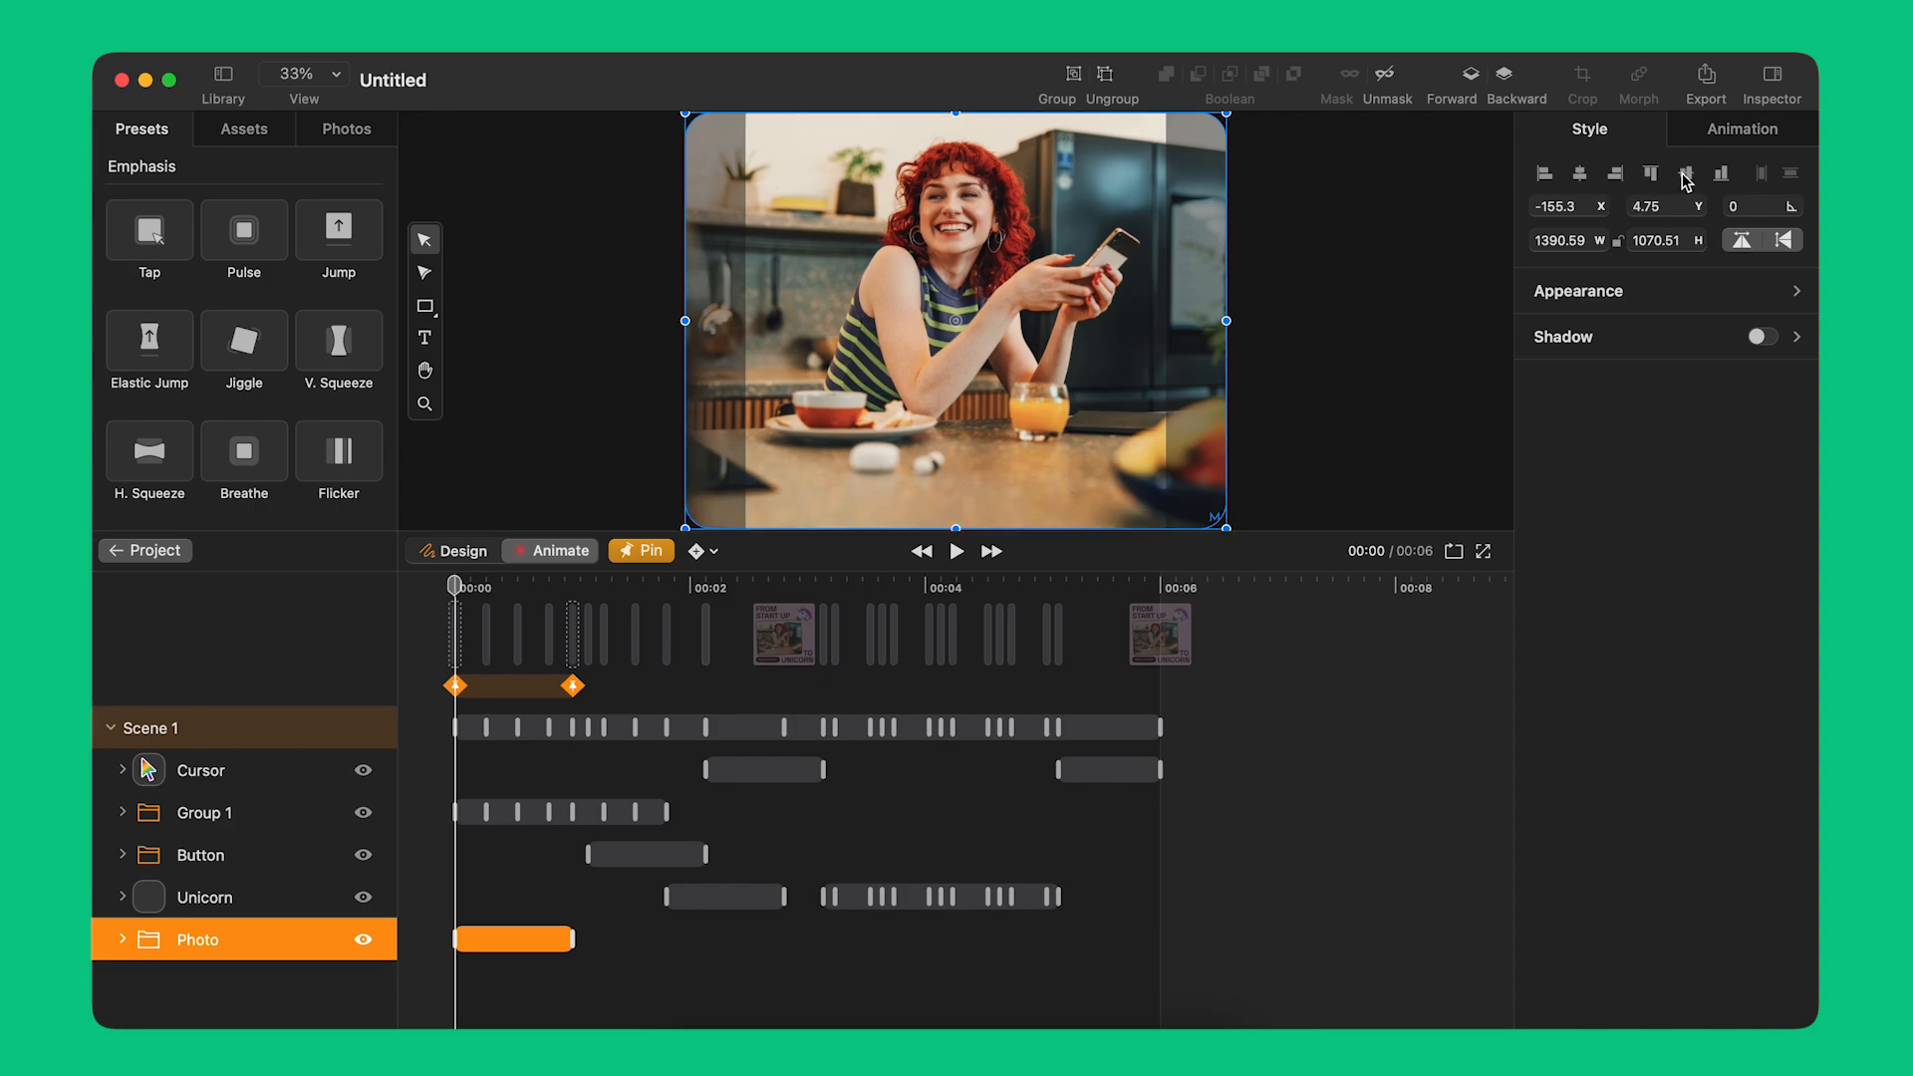
{"action": "left_click", "coordinate": [954, 553]}
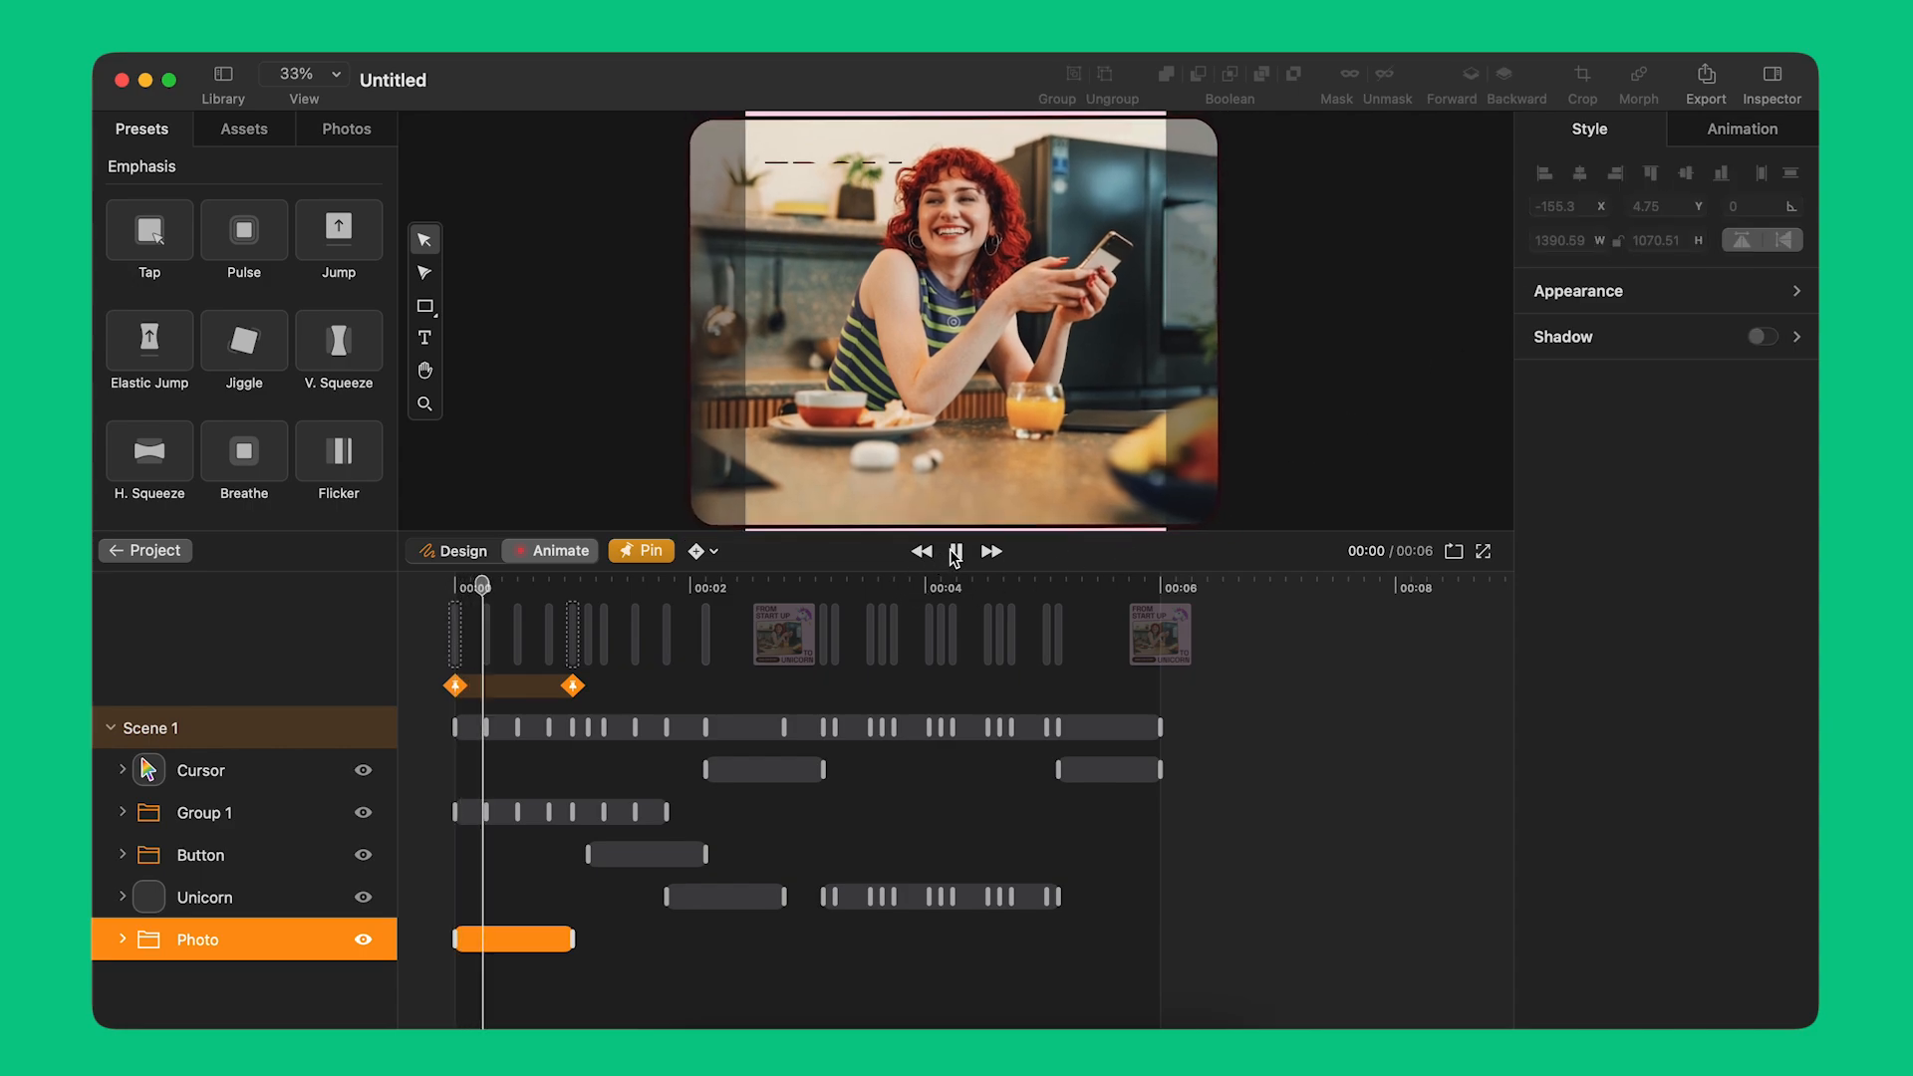
{"action": "left_click", "coordinate": [954, 553]}
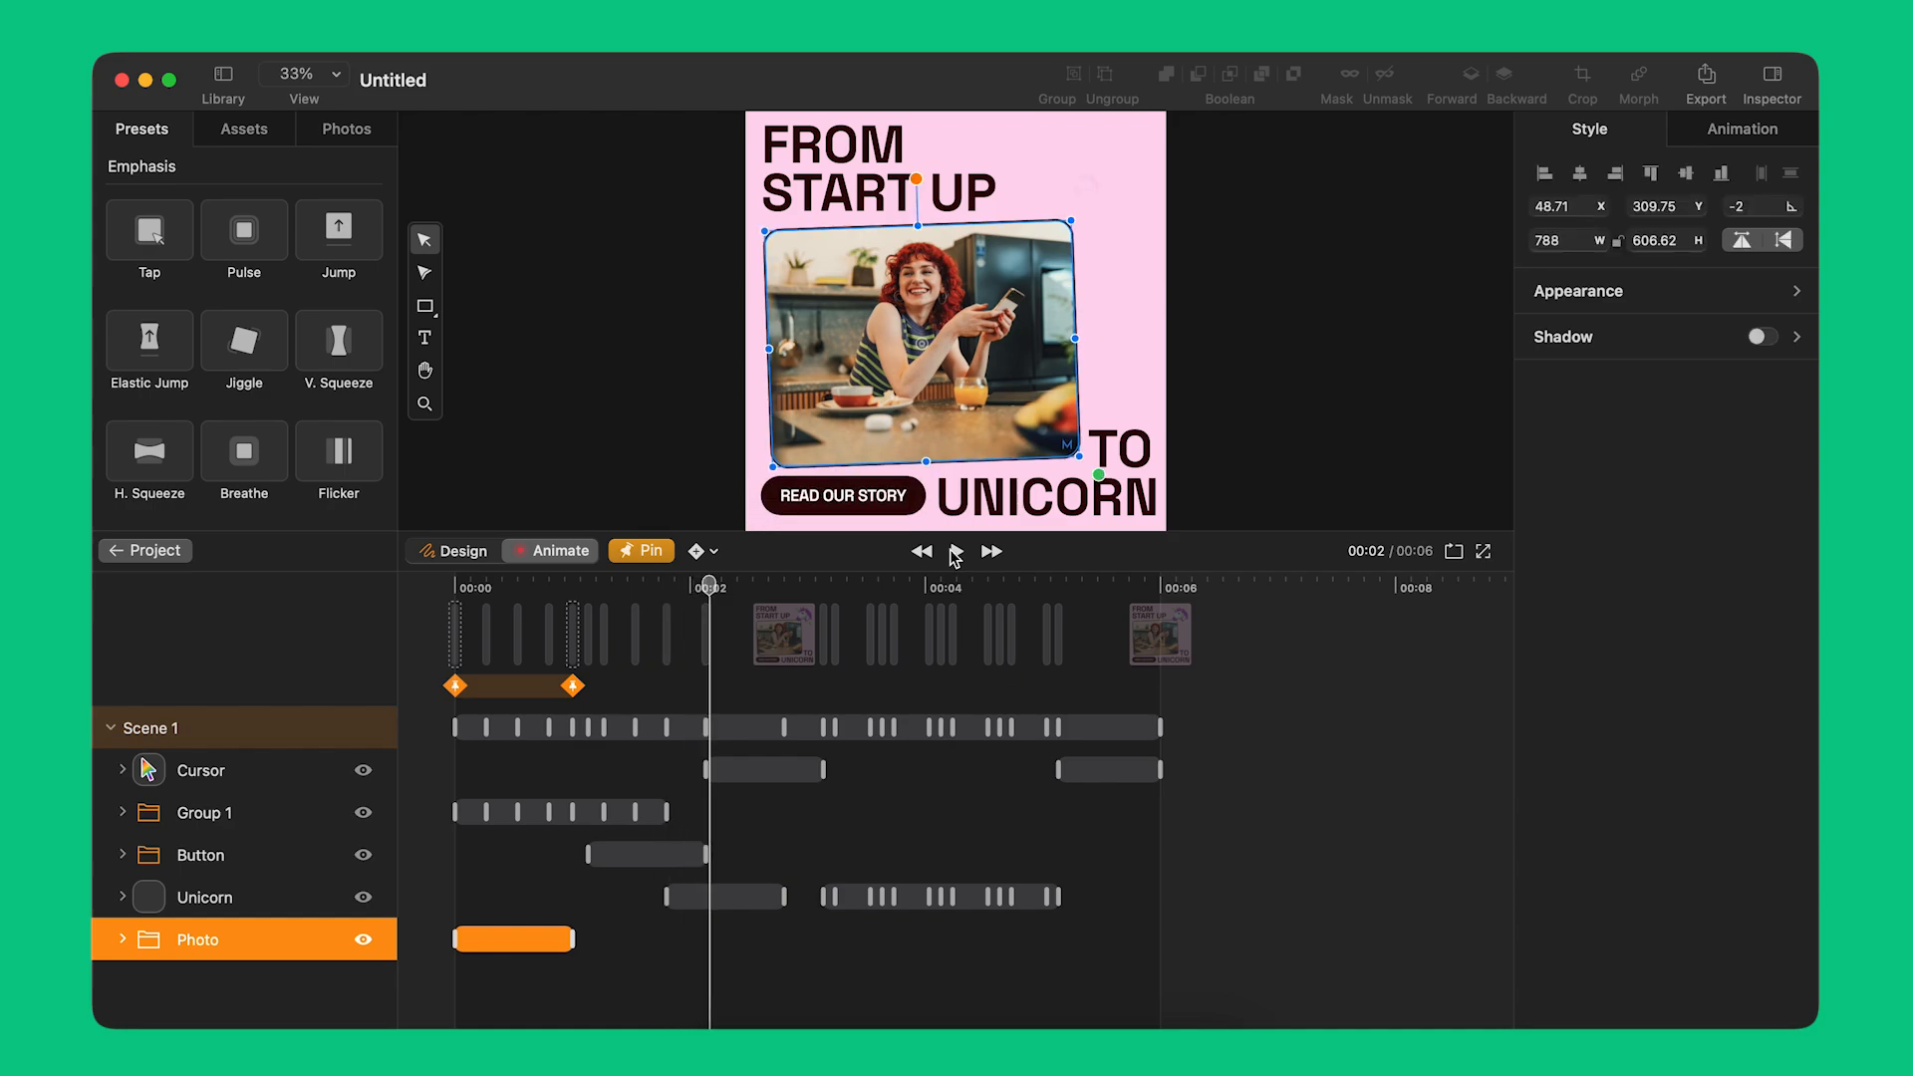
Step: Shift the entrance animations of Group 1 and the button slightly later on the timeline and preview the result
{"action": "left_click_drag", "start_coordinate": [627, 812], "coordinate": [670, 857]}
{"action": "left_click", "coordinate": [429, 589]}
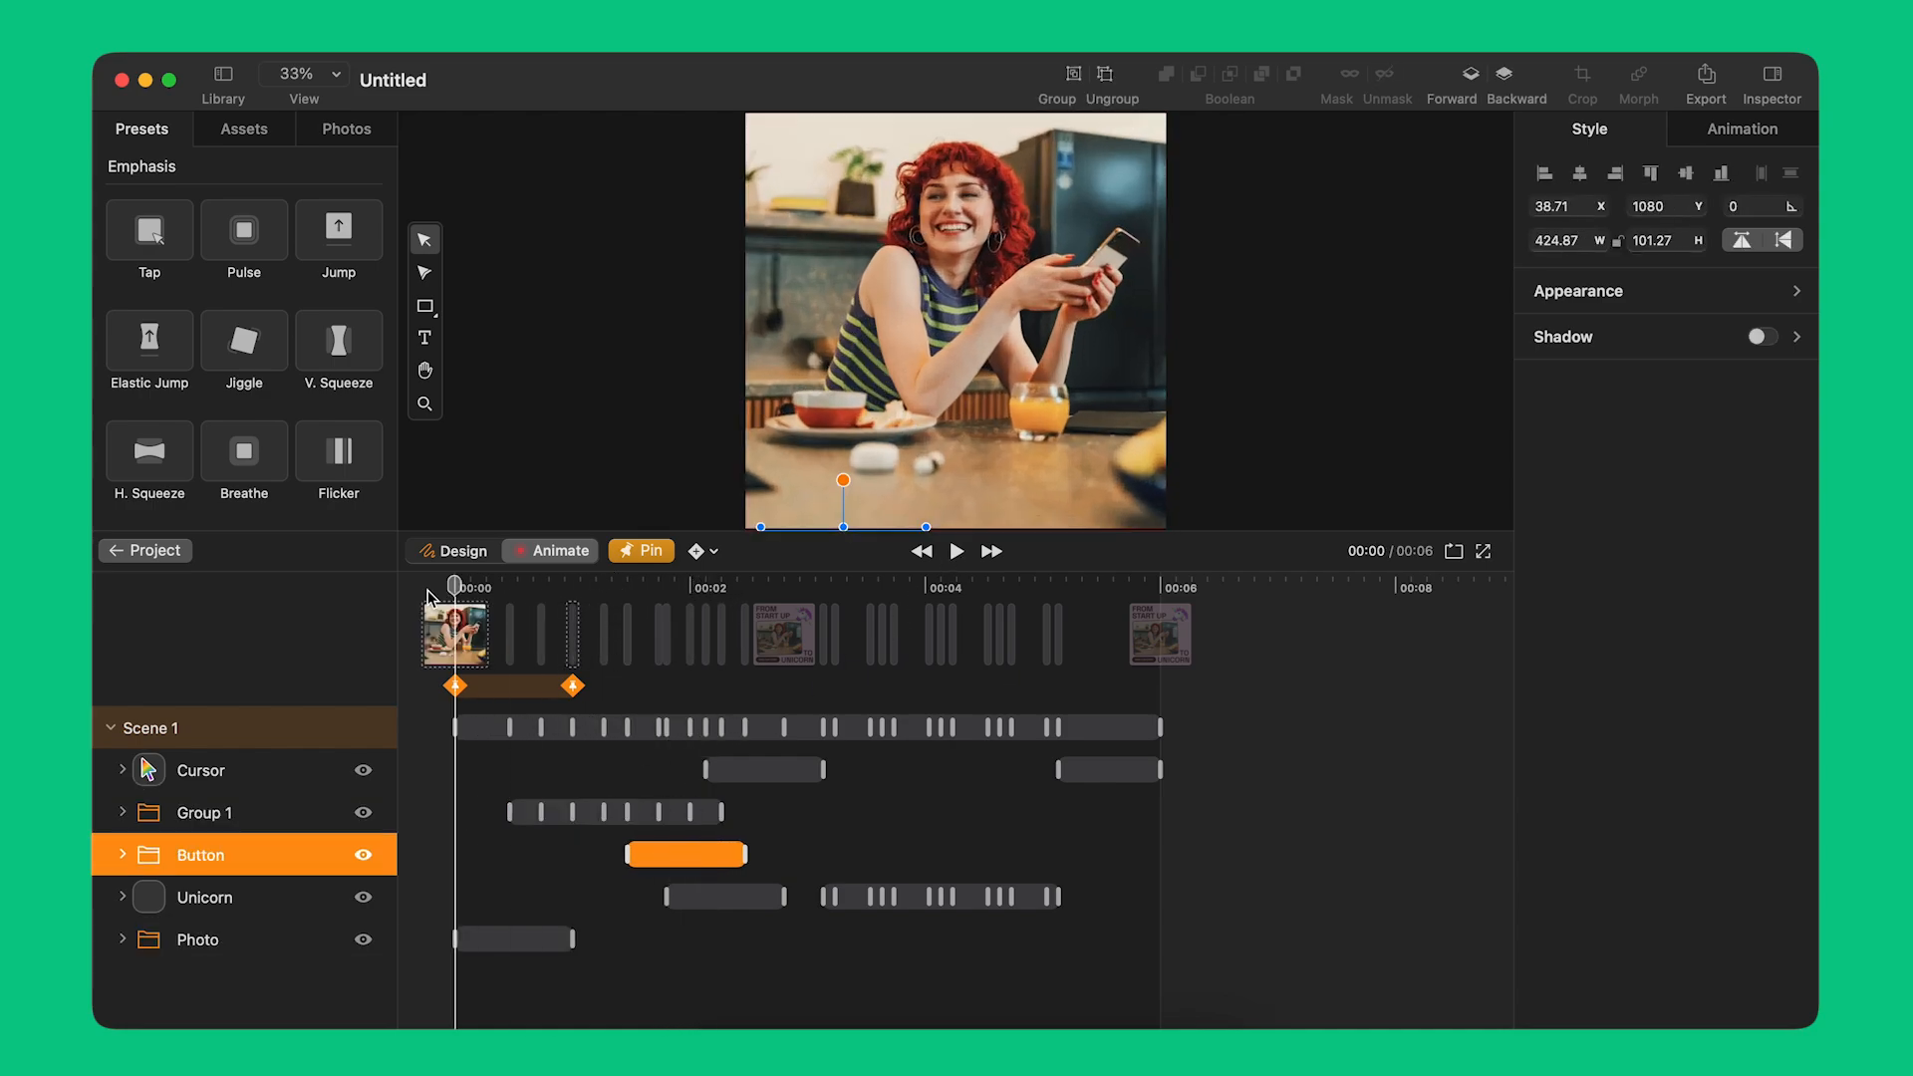
{"action": "left_click", "coordinate": [954, 558]}
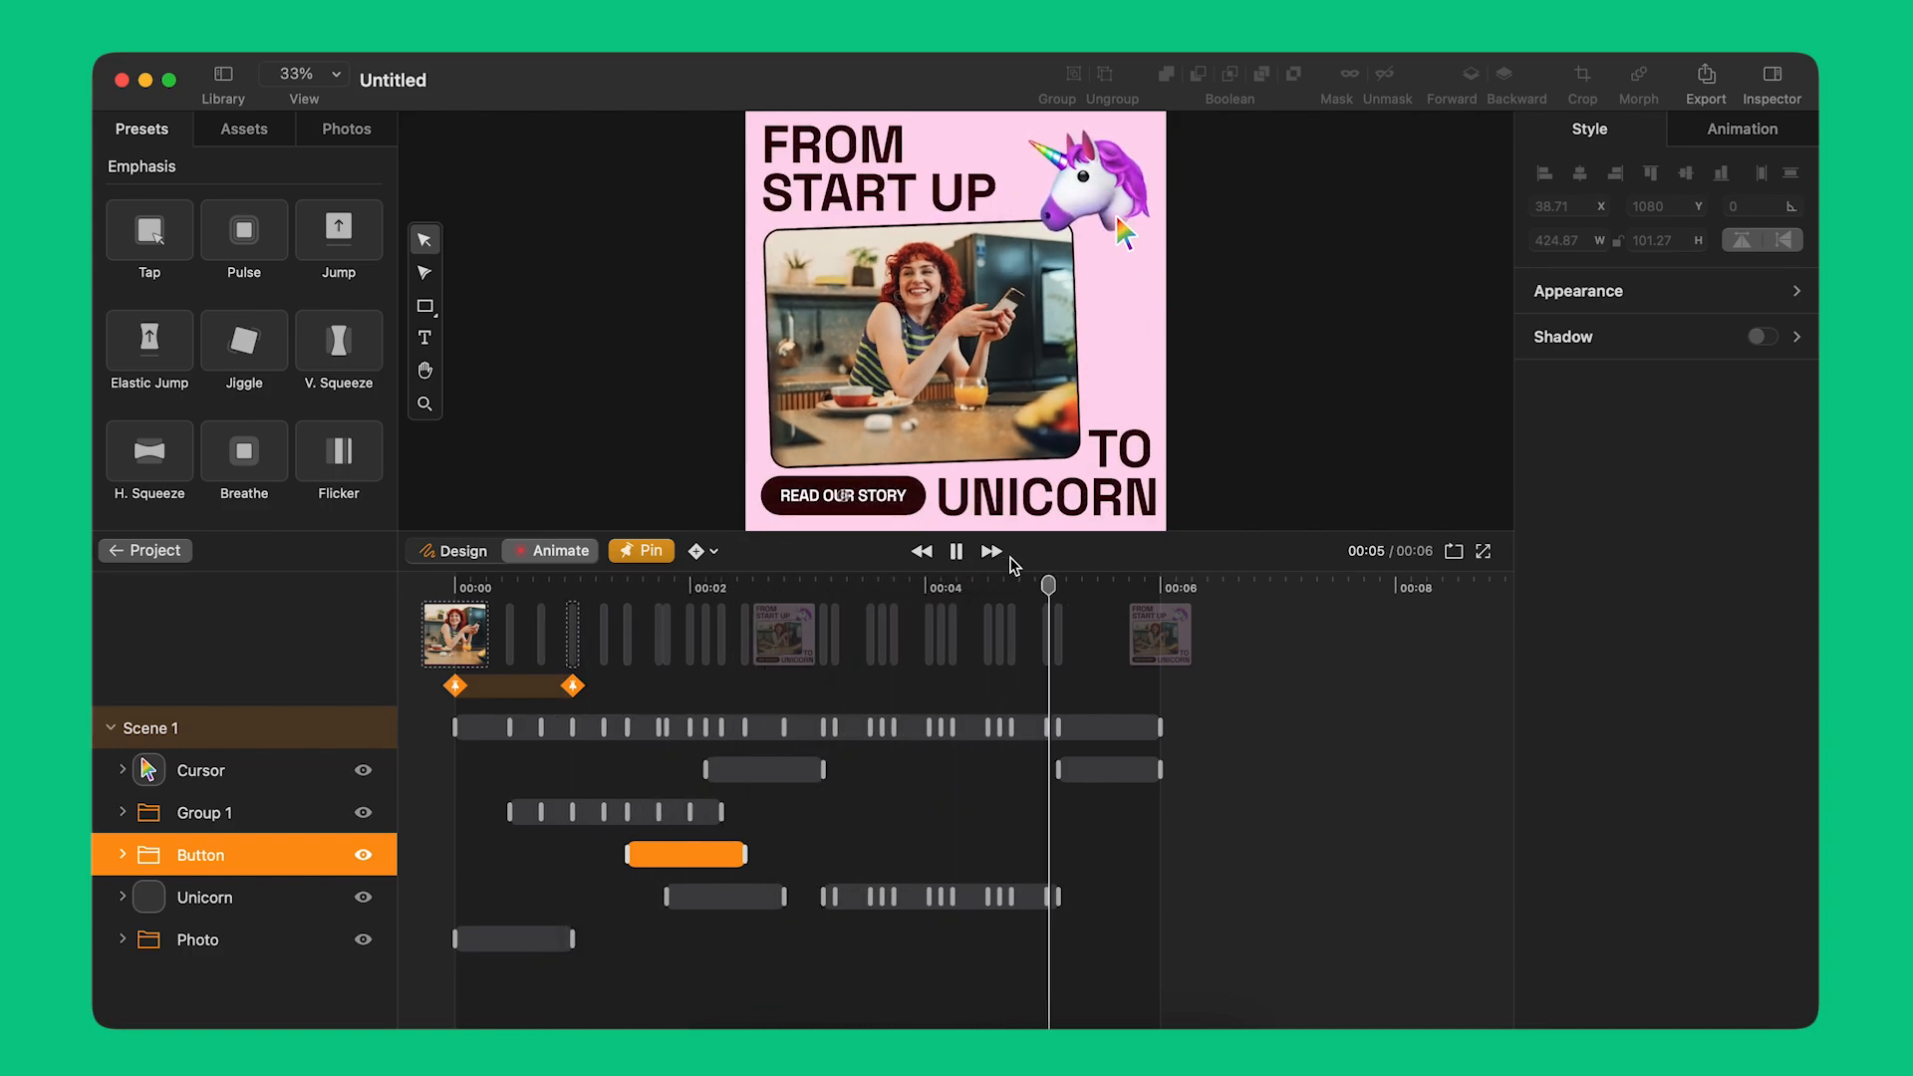
Step: Copy the photo's position, size and rotation keyframes at 1 s to the end of the unicorn's jiggles, around 00:05
{"action": "left_click", "coordinate": [122, 940]}
{"action": "scroll", "coordinate": [558, 926], "scroll_direction": "down", "scroll_amount": 3}
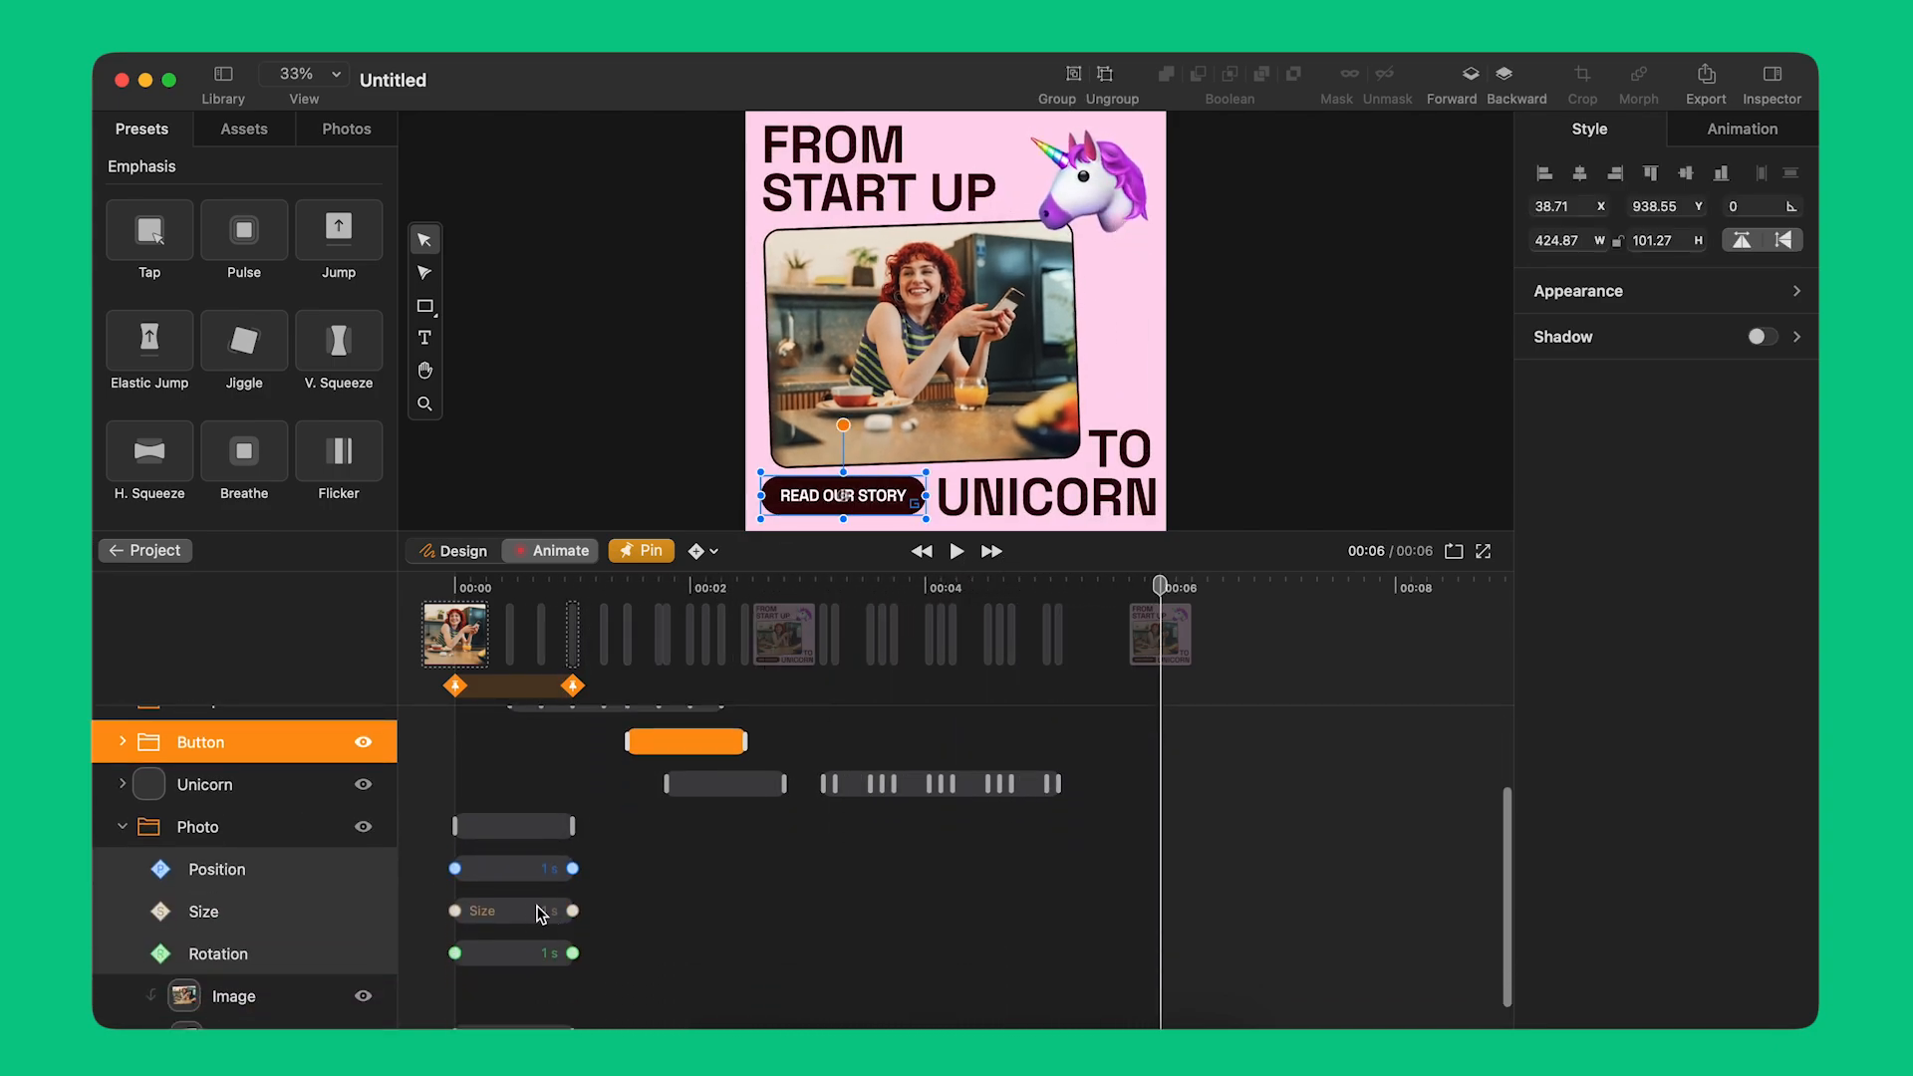
{"action": "scroll", "coordinate": [966, 757], "scroll_direction": "up", "scroll_amount": 2}
{"action": "left_click_drag", "start_coordinate": [1070, 594], "coordinate": [1059, 604]}
{"action": "scroll", "coordinate": [863, 934], "scroll_direction": "down", "scroll_amount": 2}
{"action": "left_click_drag", "start_coordinate": [604, 854], "coordinate": [571, 961]}
{"action": "right_click", "coordinate": [574, 956]}
{"action": "left_click", "coordinate": [602, 940]}
{"action": "key", "text": "super+v"}
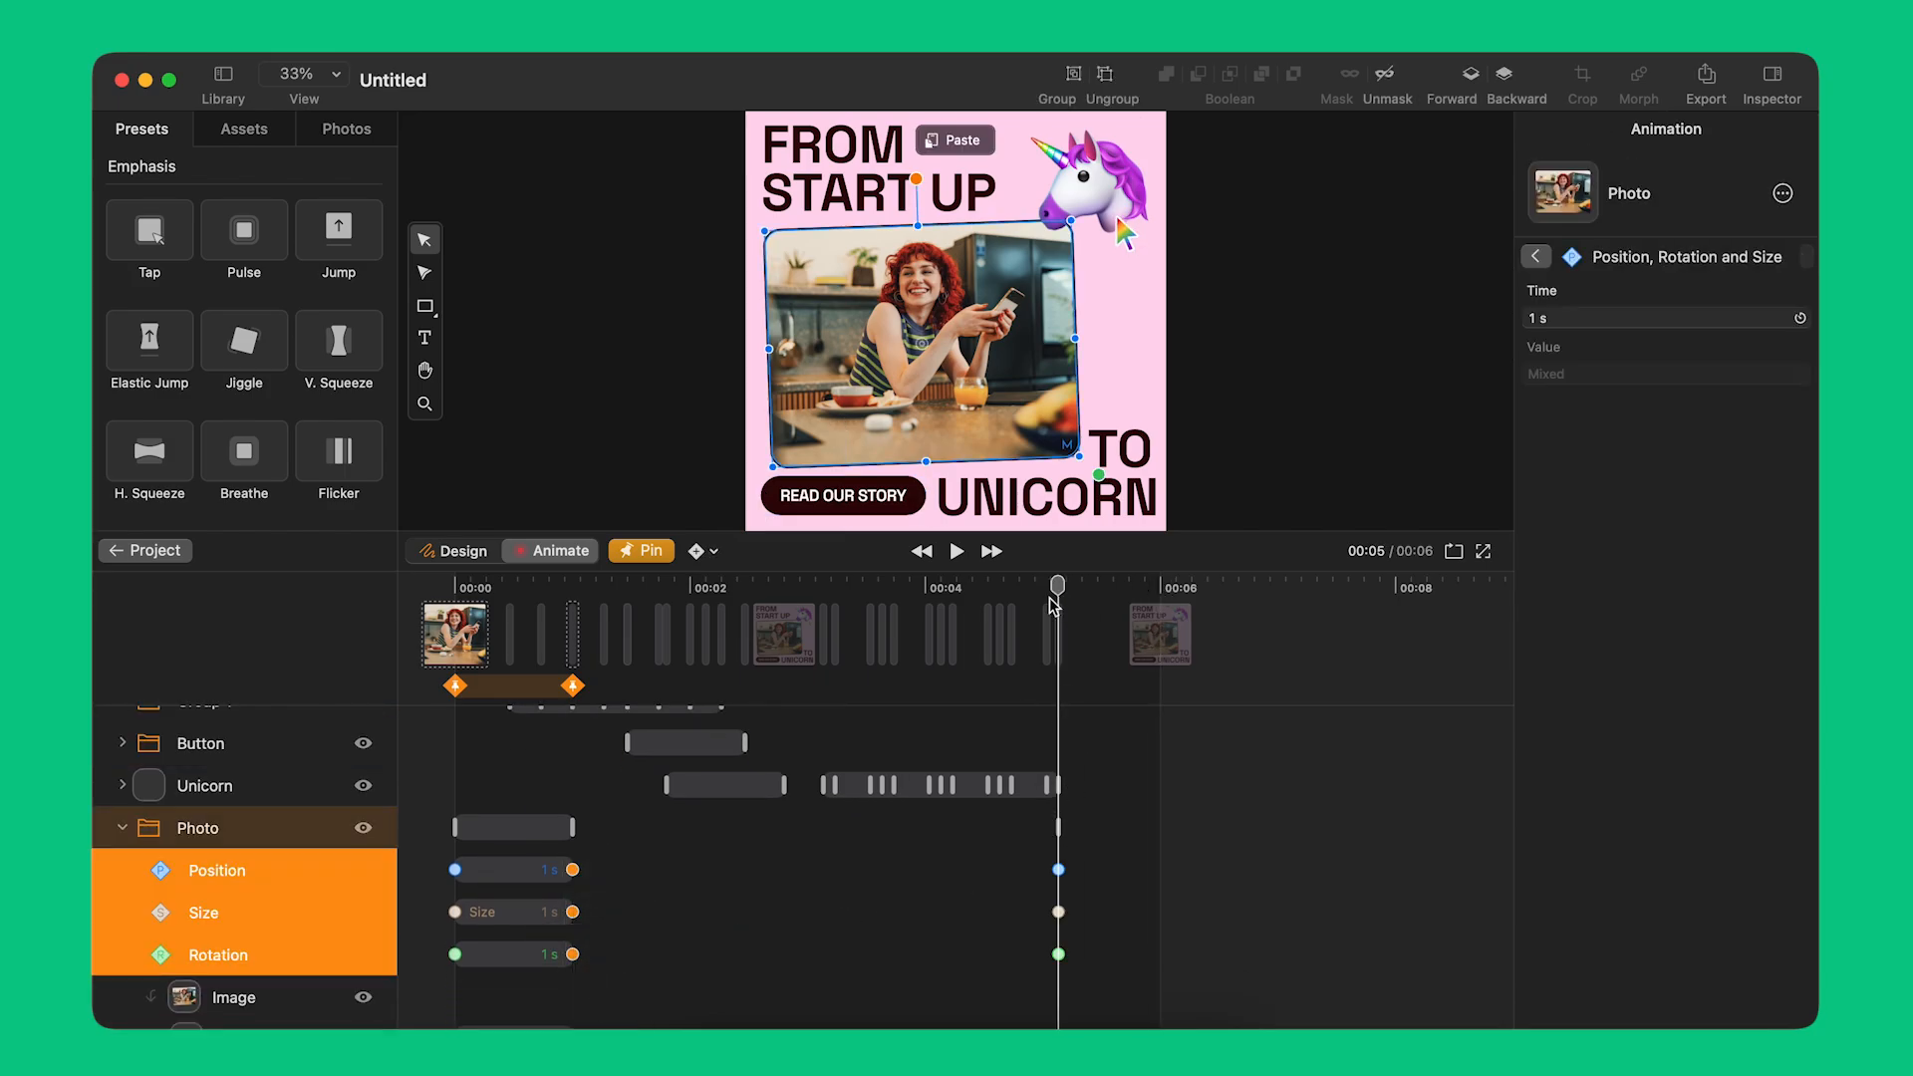
Step: Copy the photo's position, size and rotation keyframes at 0 s to the end of the timeline at 00:06
{"action": "key", "text": "End"}
{"action": "left_click_drag", "start_coordinate": [427, 856], "coordinate": [473, 983]}
{"action": "right_click", "coordinate": [457, 957]}
{"action": "left_click", "coordinate": [498, 939]}
{"action": "key", "text": "super+v"}
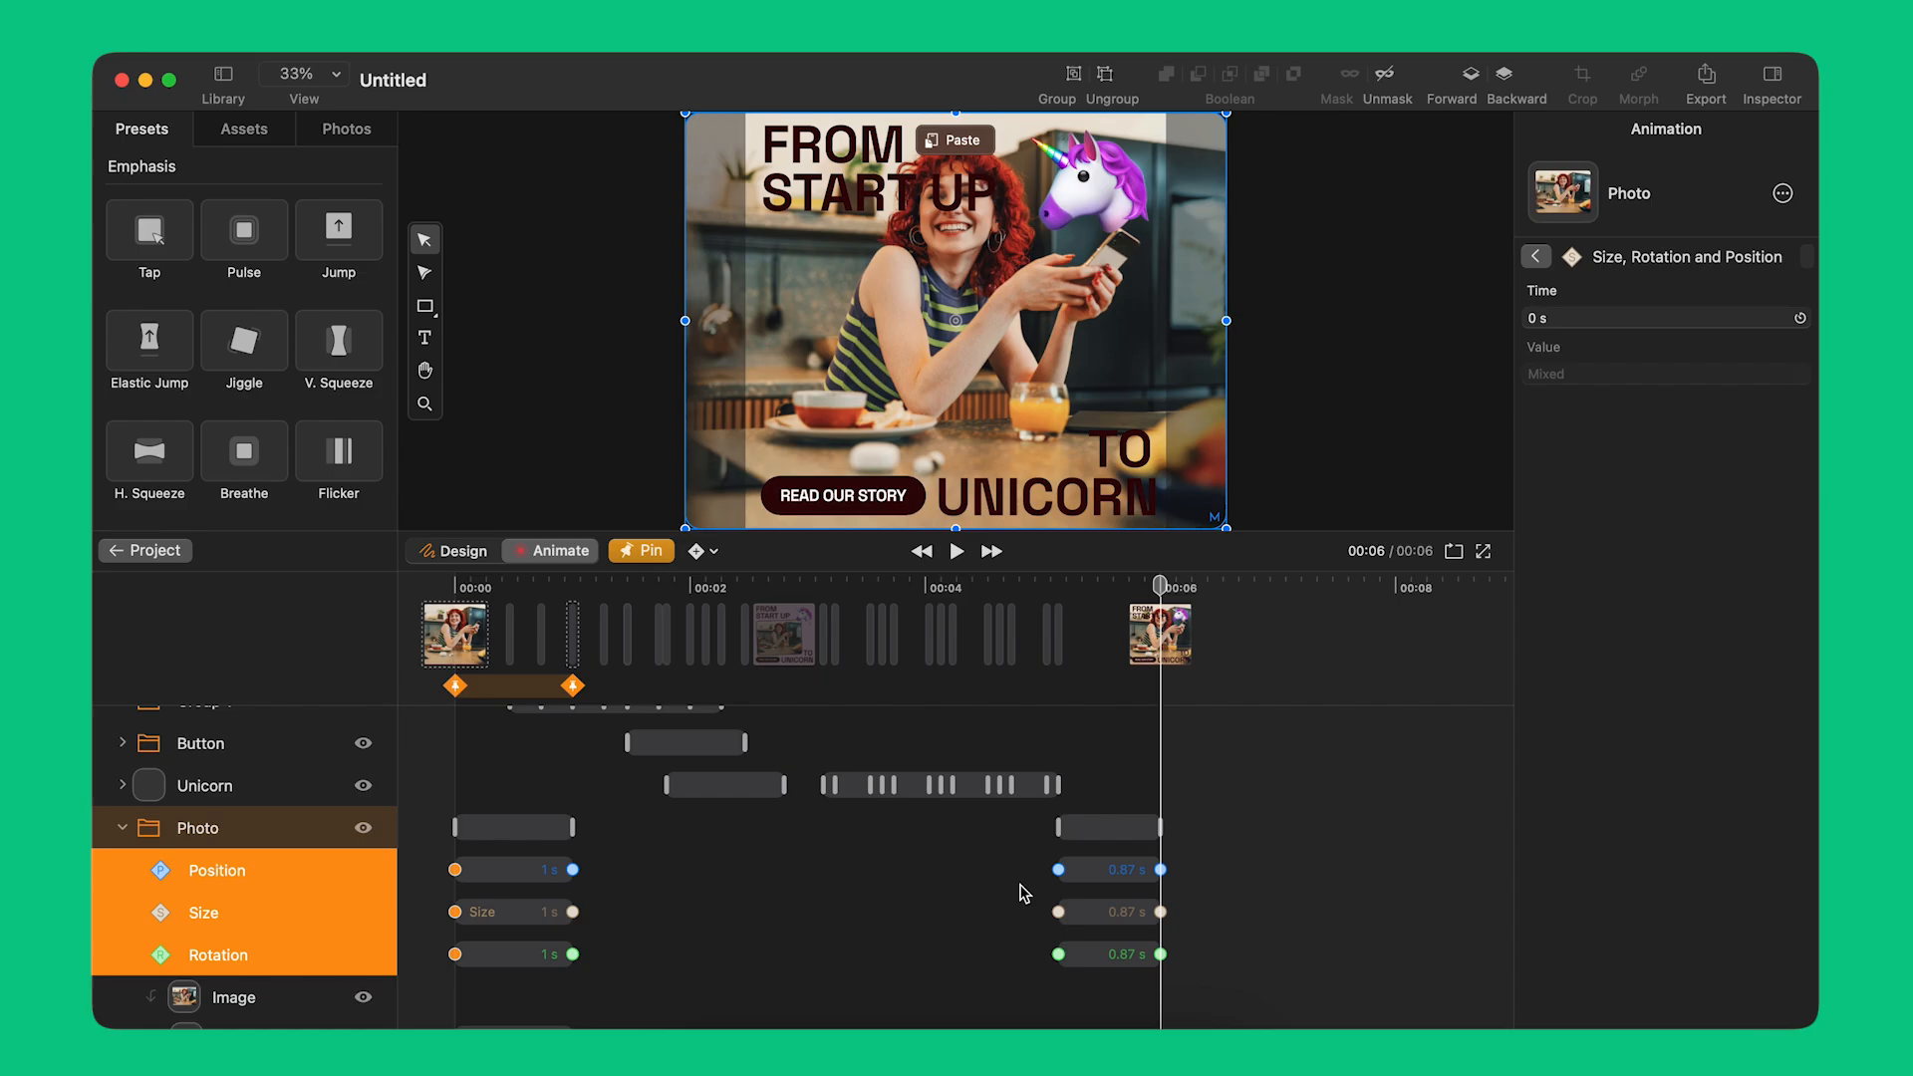
Step: Apply the Fade Out preset to the button, the text group and the unicorn together, starting around 00:05, and preview the animation
{"action": "left_click_drag", "start_coordinate": [1160, 587], "coordinate": [1058, 608]}
{"action": "left_click", "coordinate": [911, 507]}
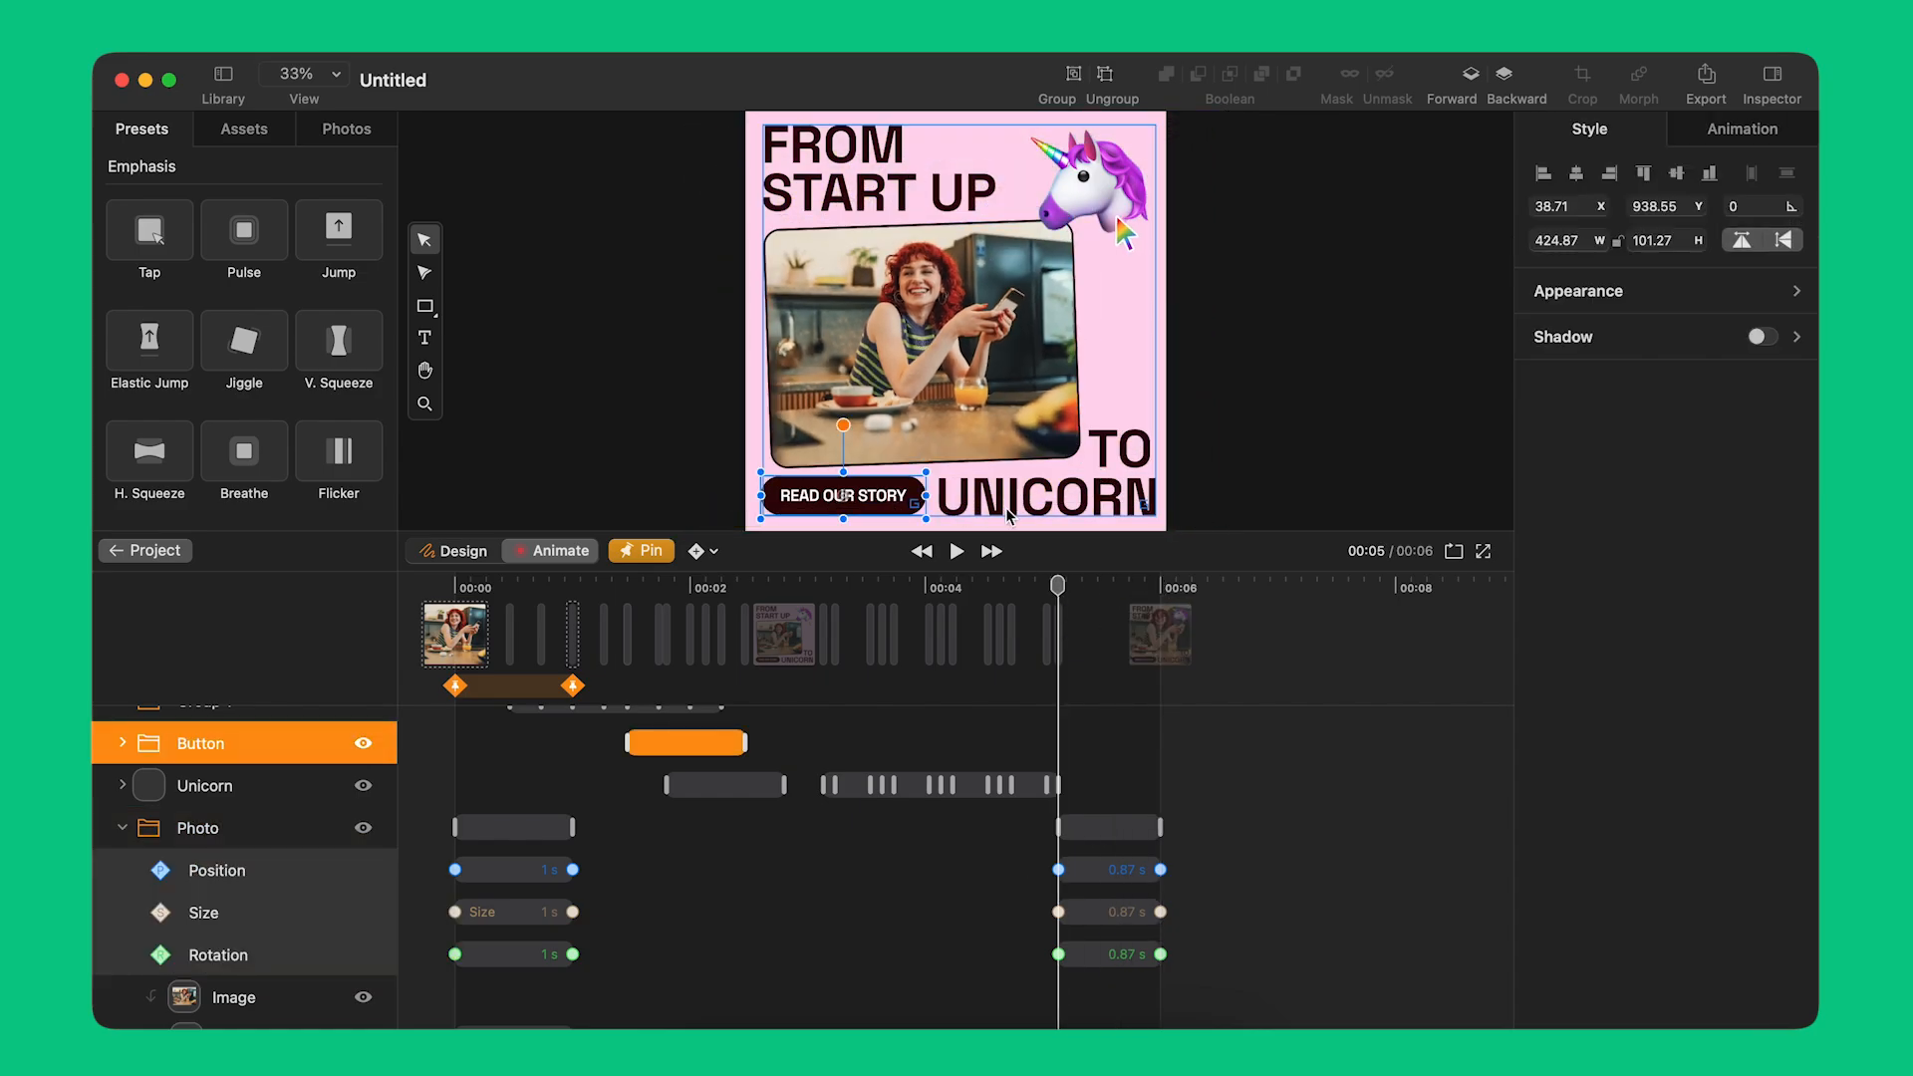
{"action": "left_click", "coordinate": [1007, 510], "text": "shift"}
{"action": "left_click", "coordinate": [1086, 195], "text": "shift"}
{"action": "scroll", "coordinate": [338, 406], "scroll_direction": "down", "scroll_amount": 10}
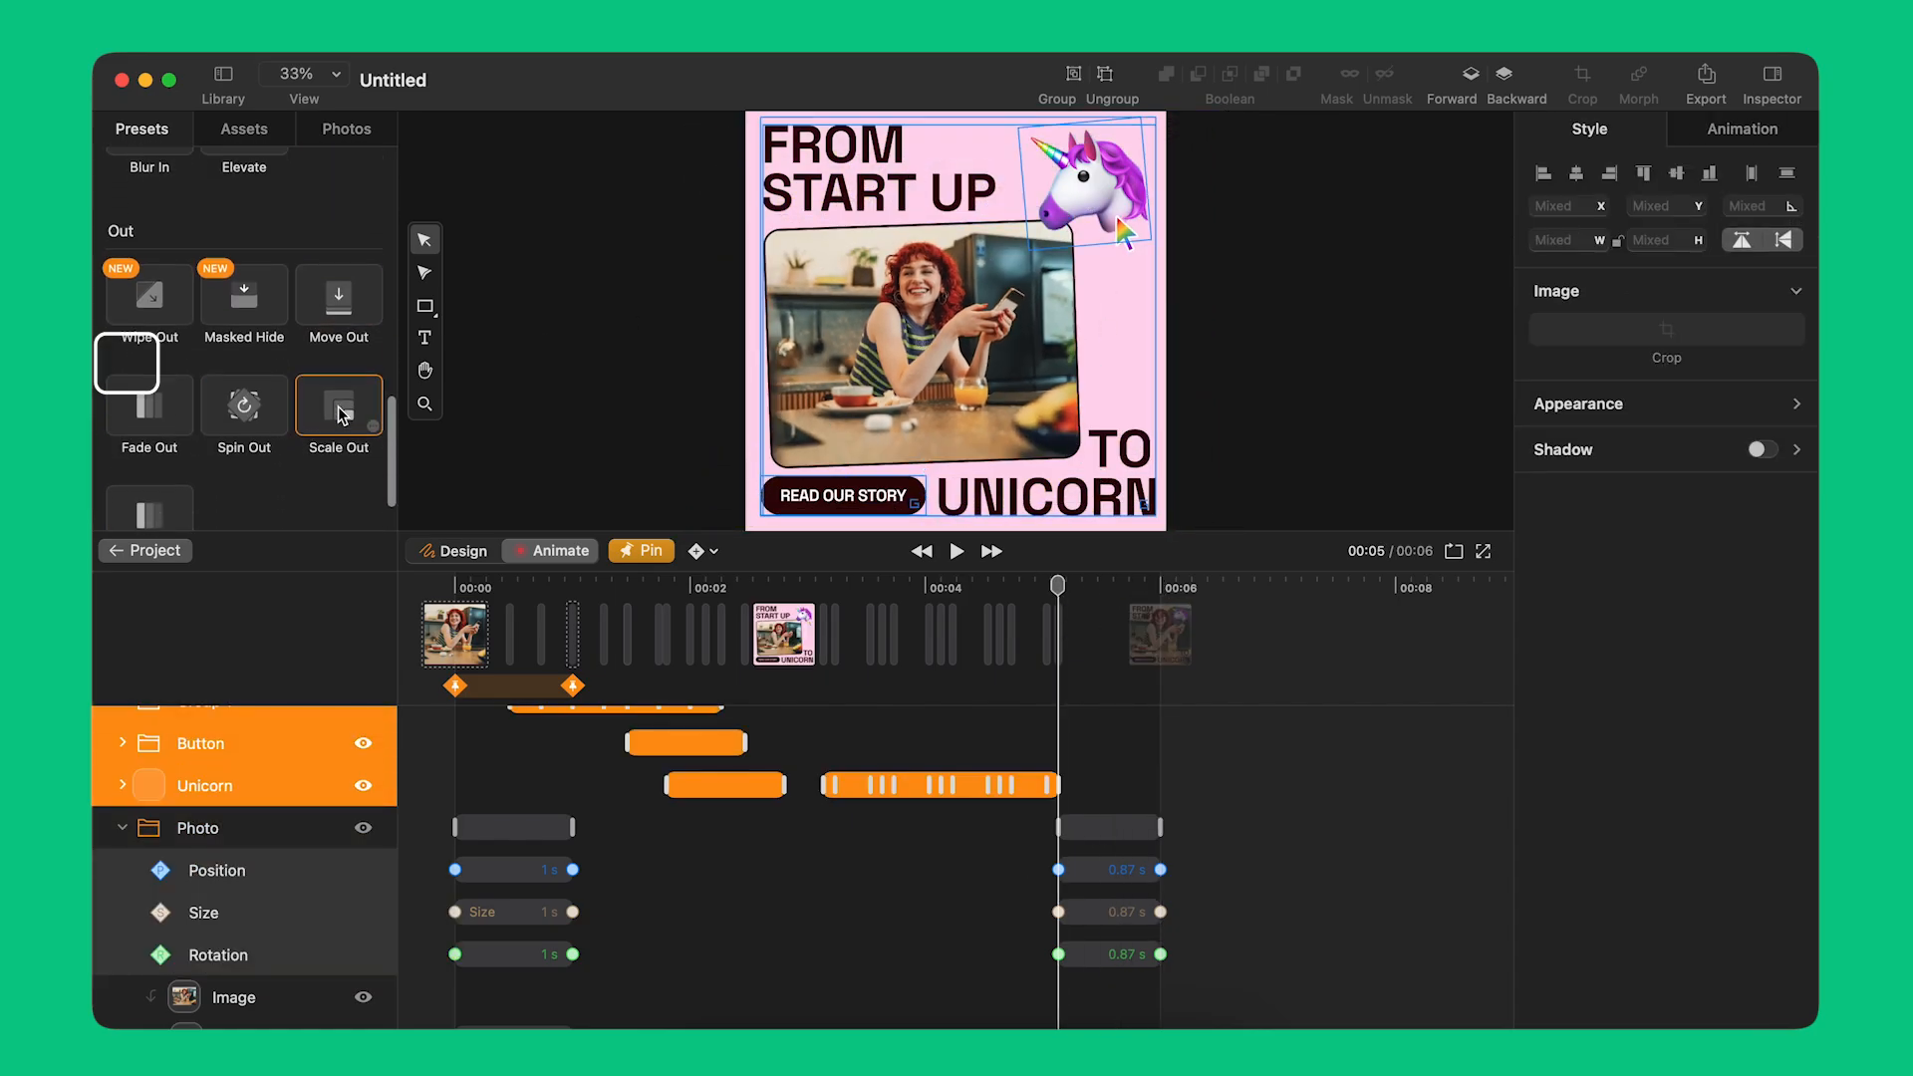
{"action": "left_click", "coordinate": [152, 380]}
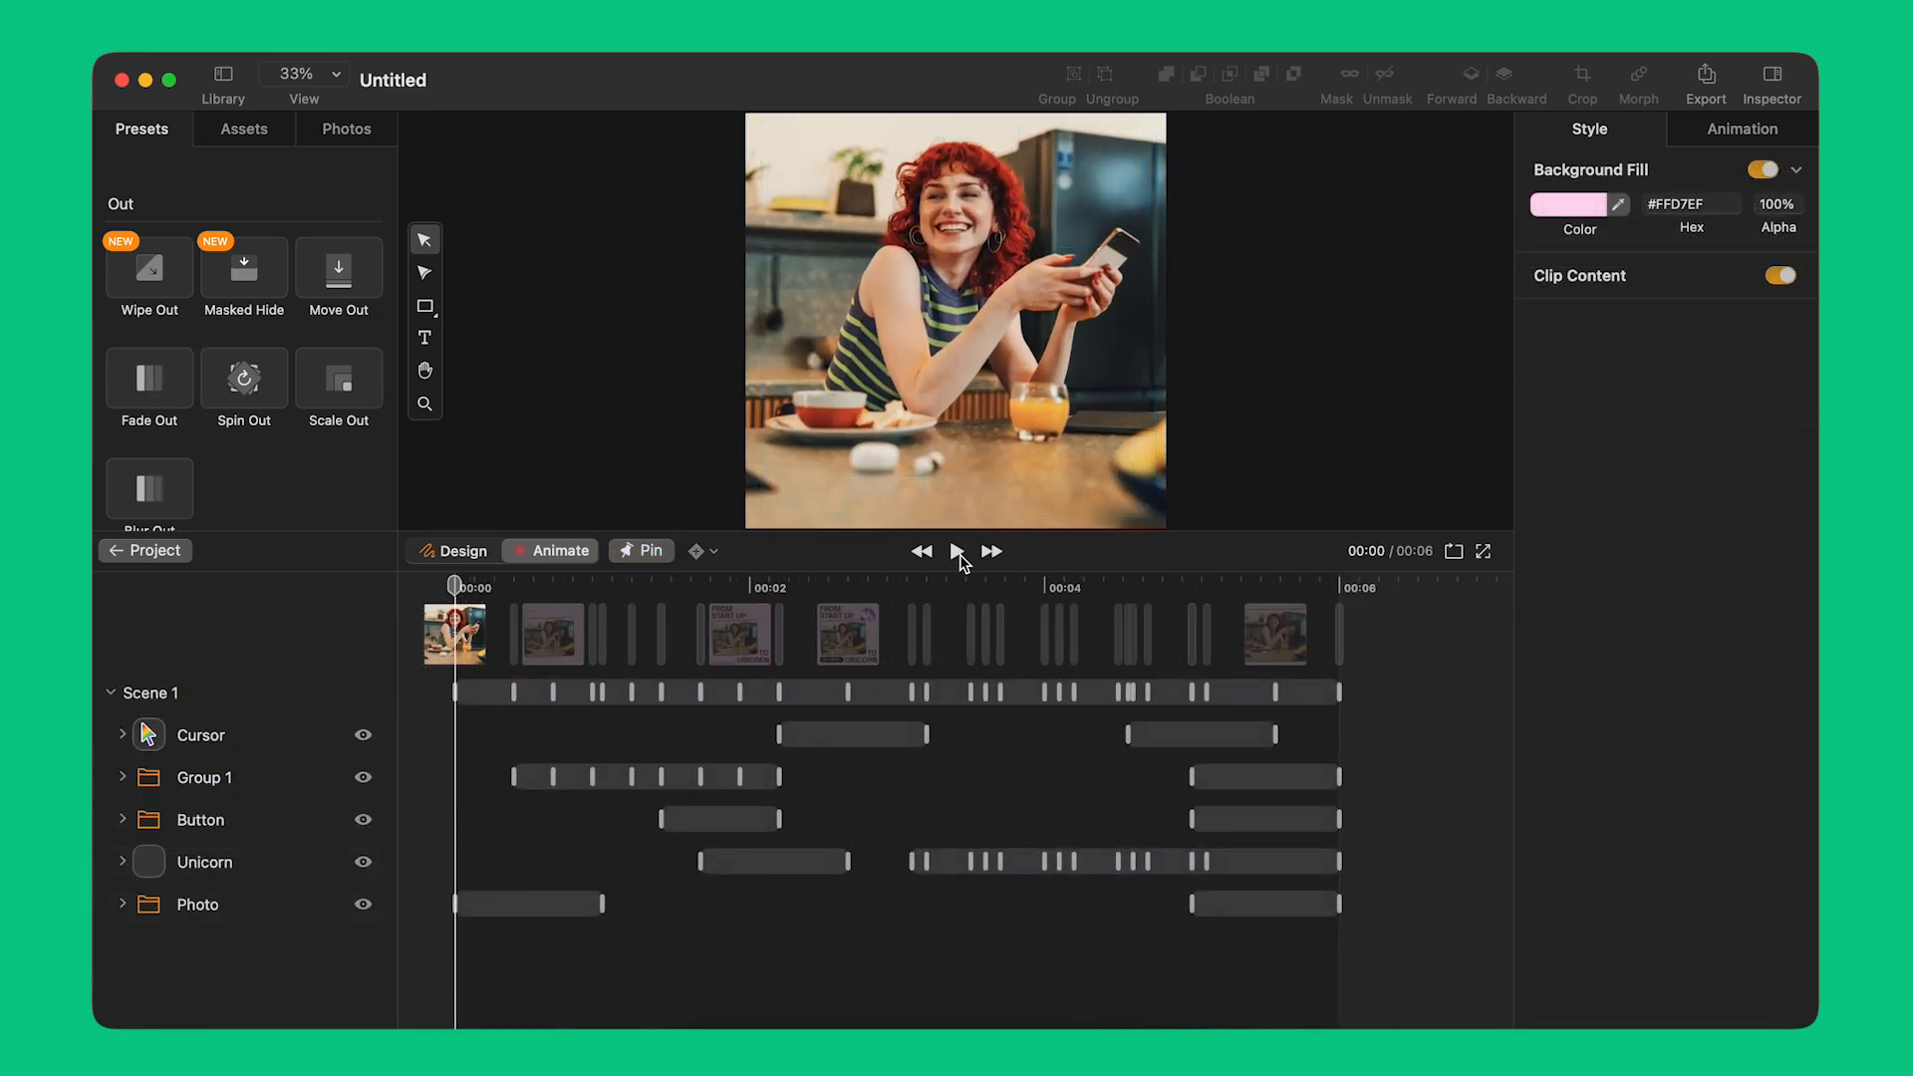
{"action": "left_click", "coordinate": [957, 551]}
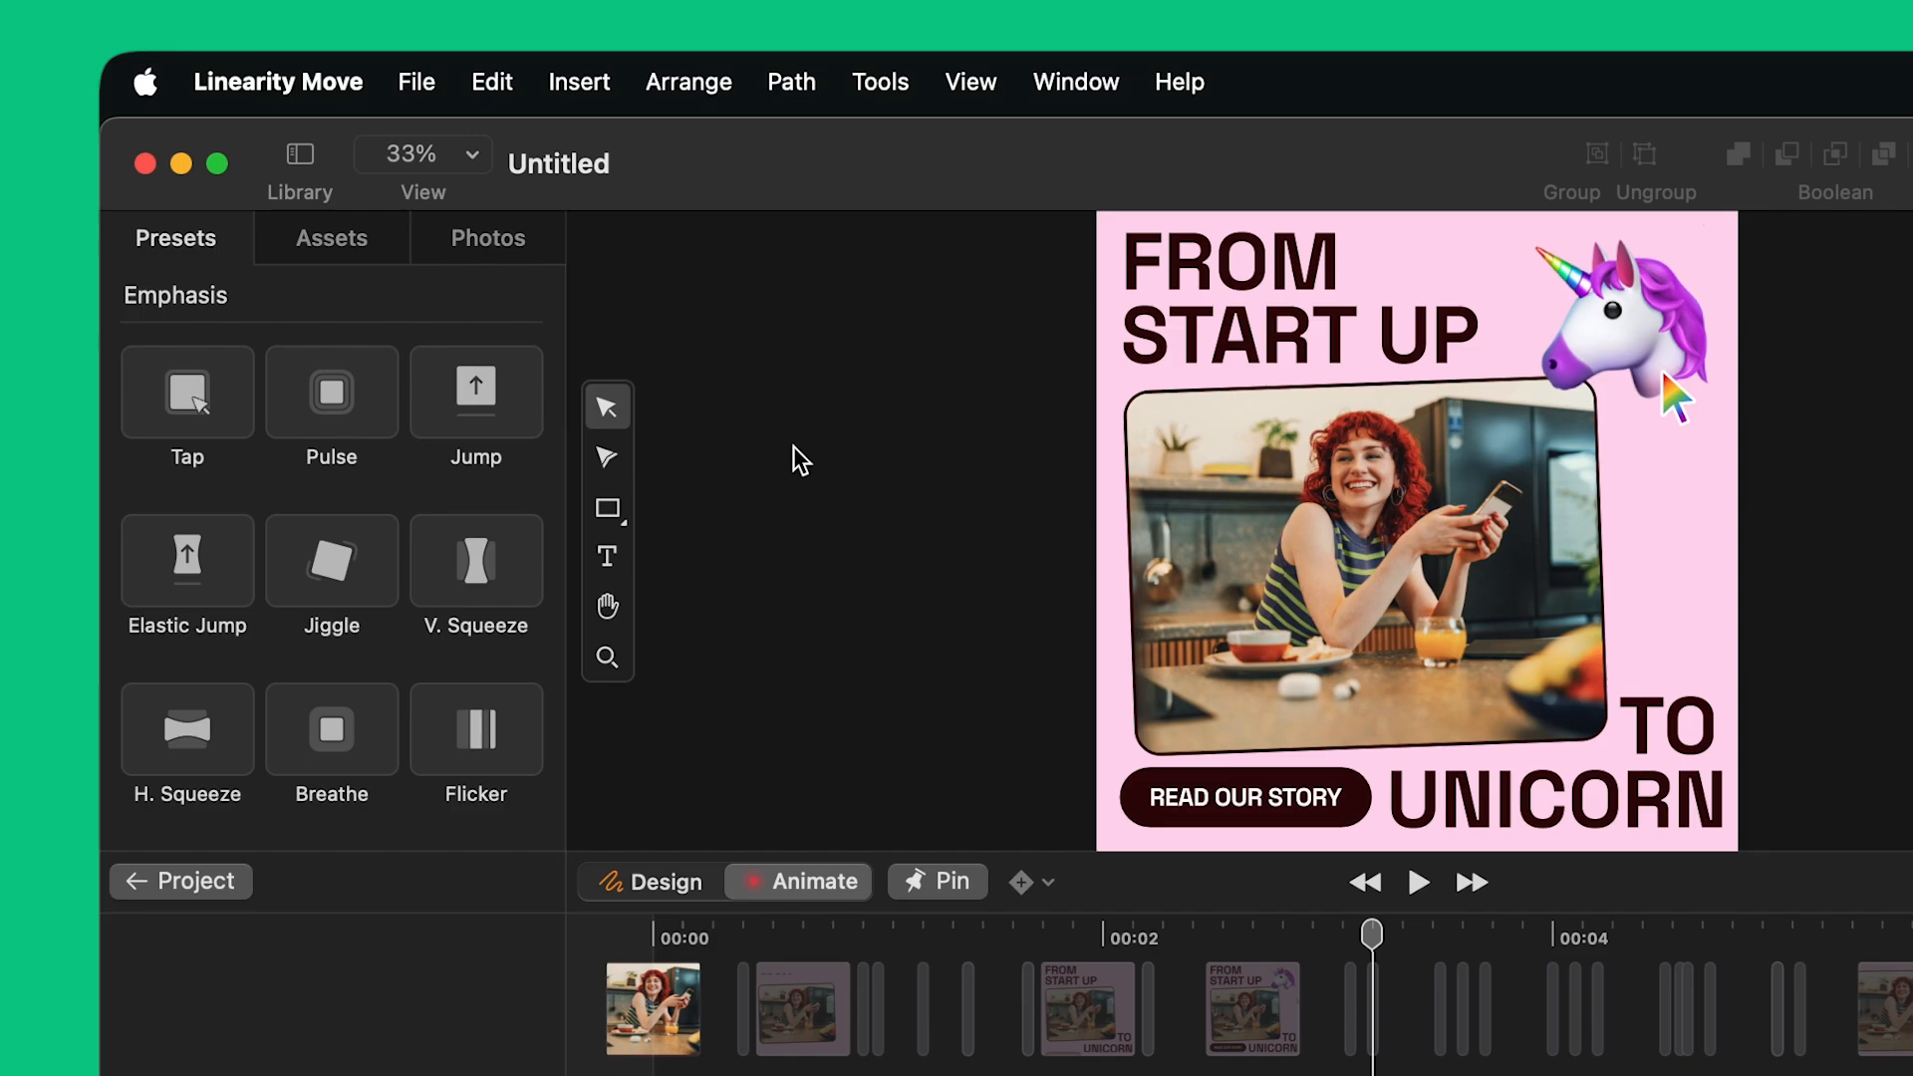
Step: Export the animation as a .gif at 1080 × 1080 and 25 fps
{"action": "left_click", "coordinate": [414, 85]}
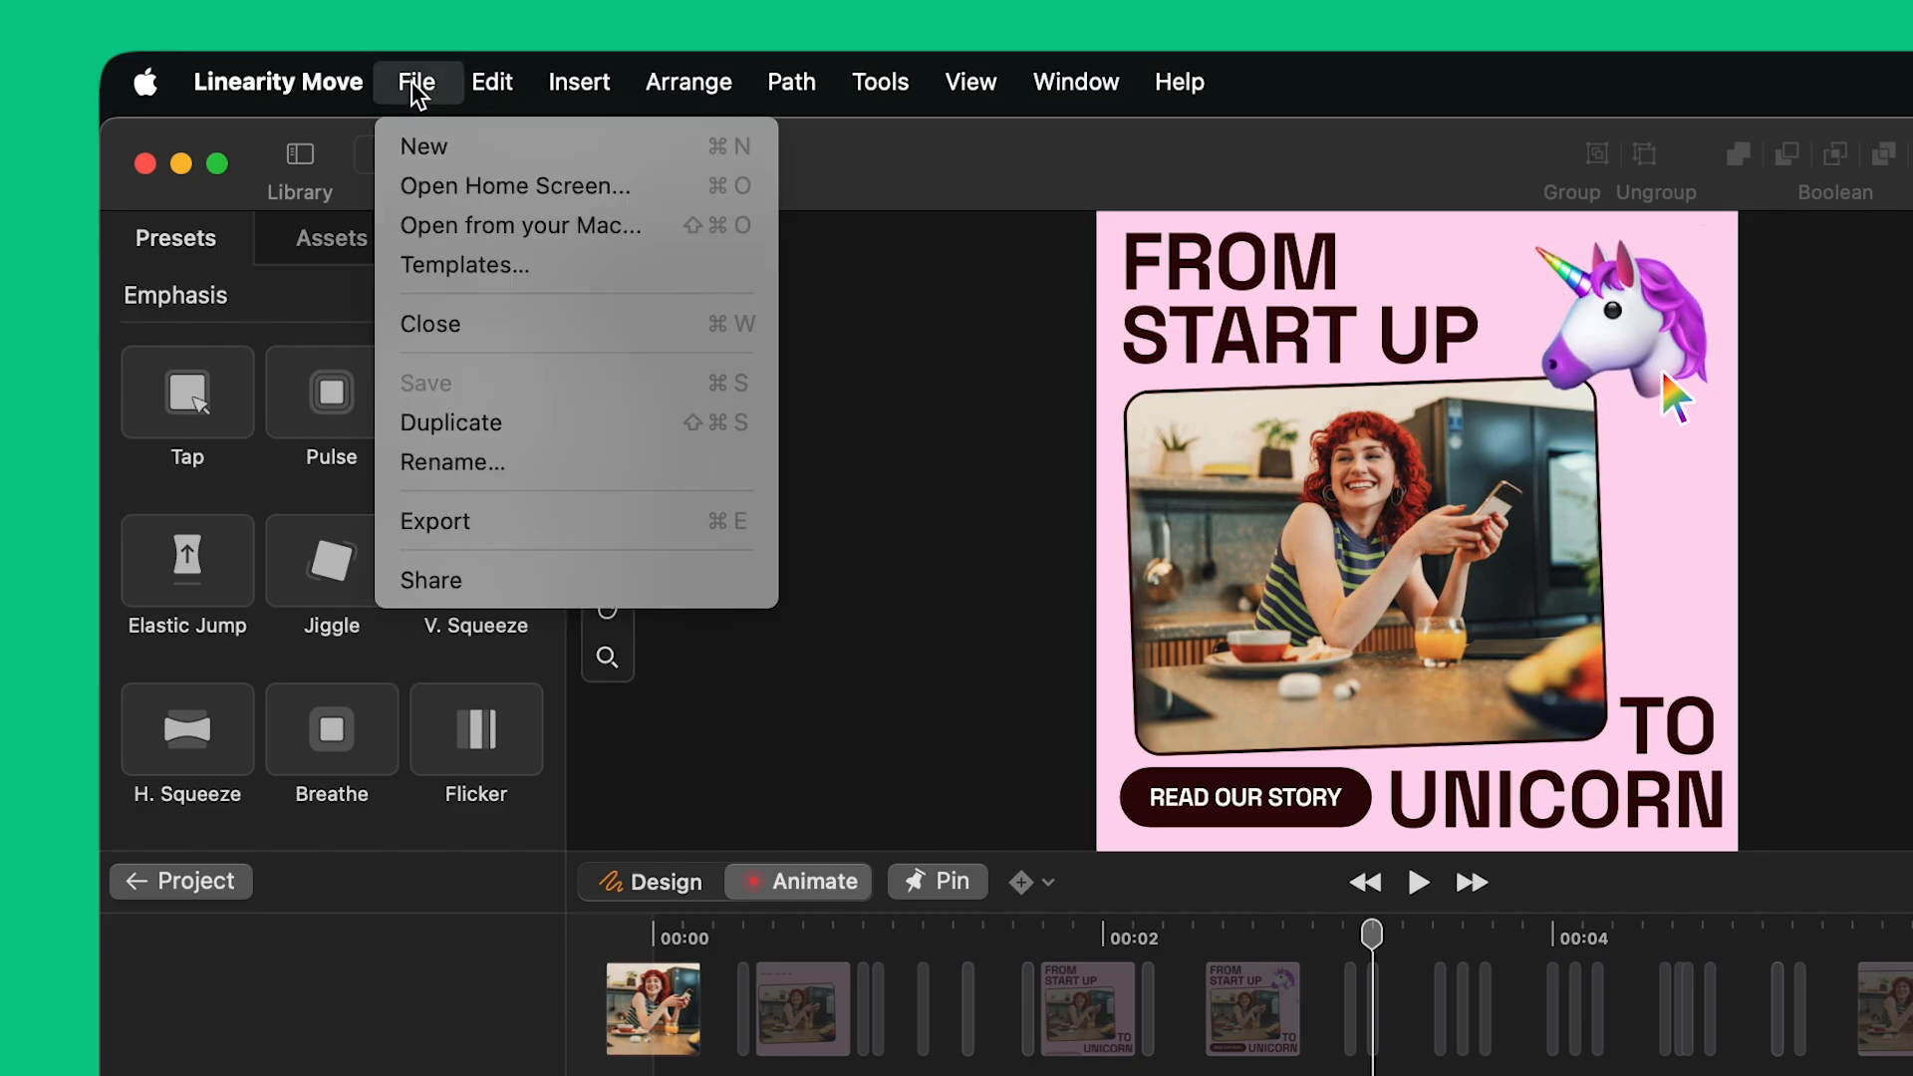
{"action": "left_click", "coordinate": [450, 528]}
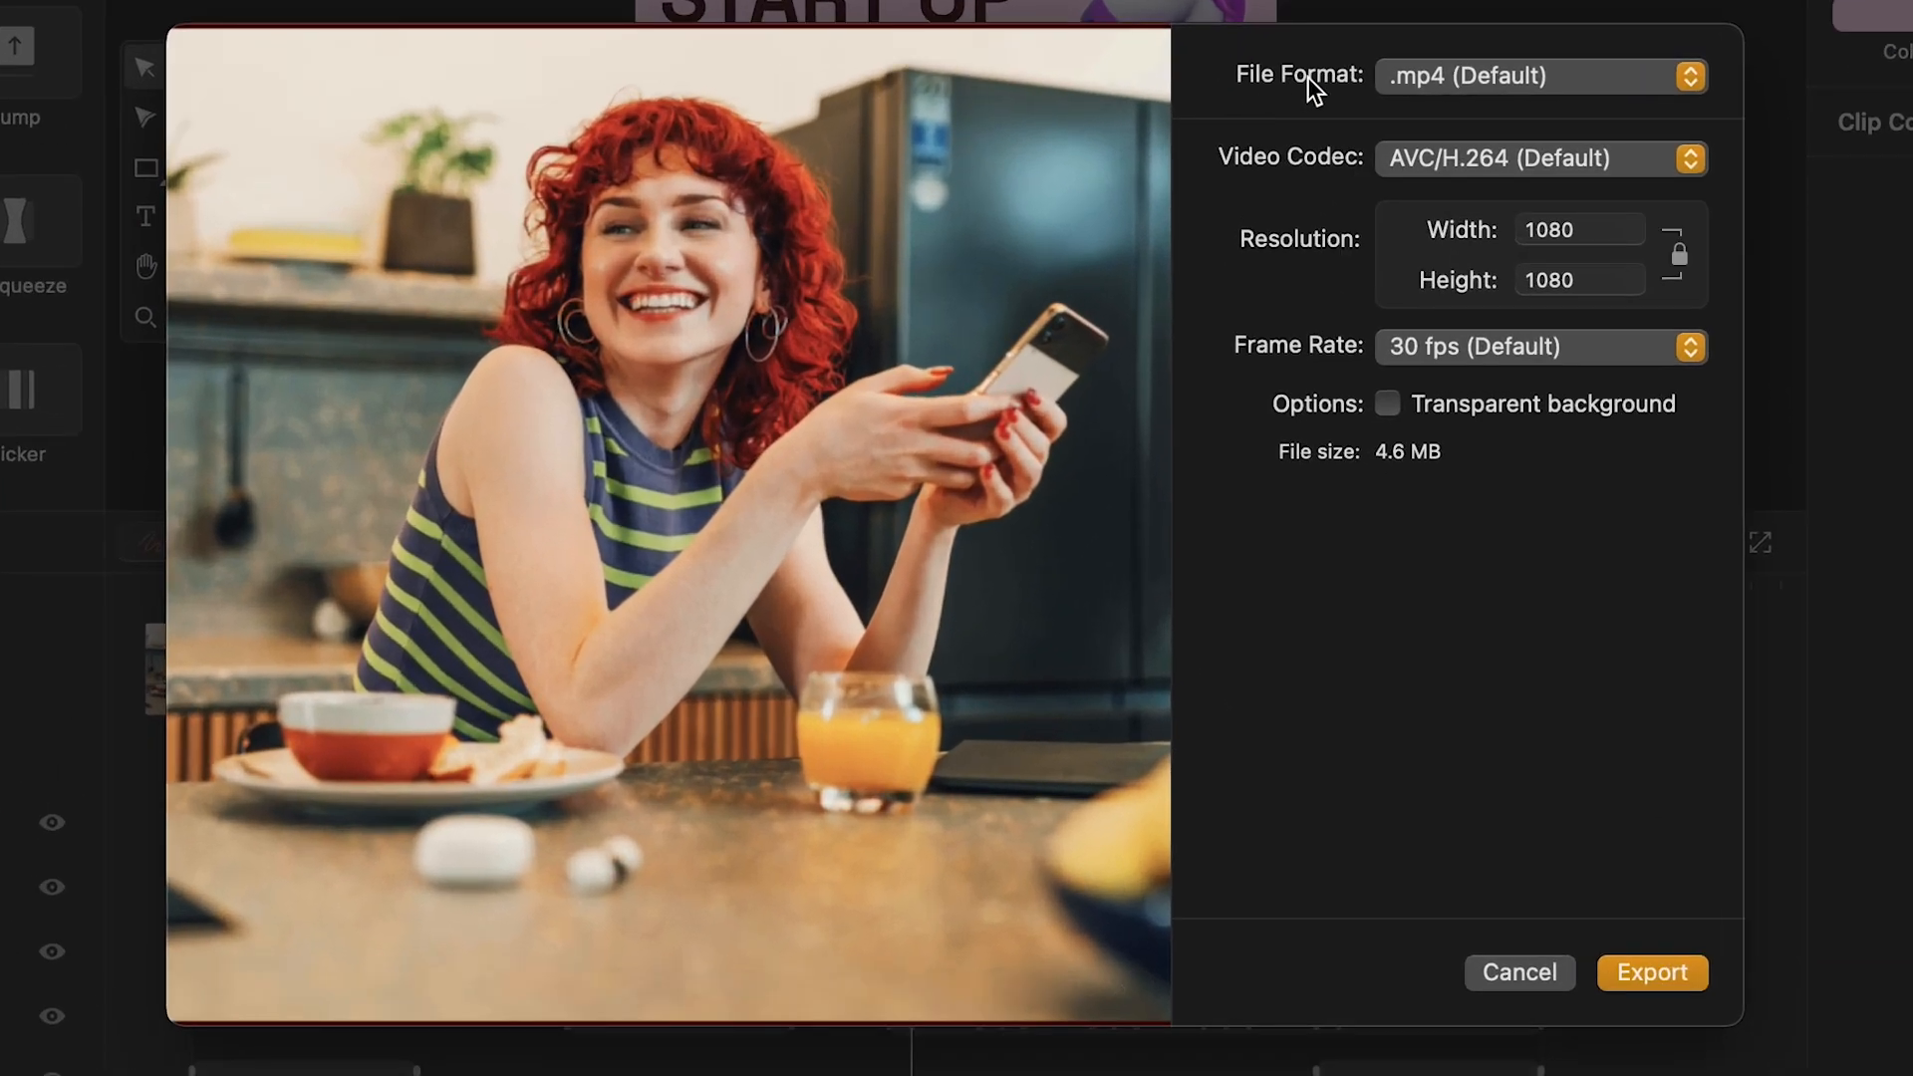
{"action": "left_click", "coordinate": [1400, 71]}
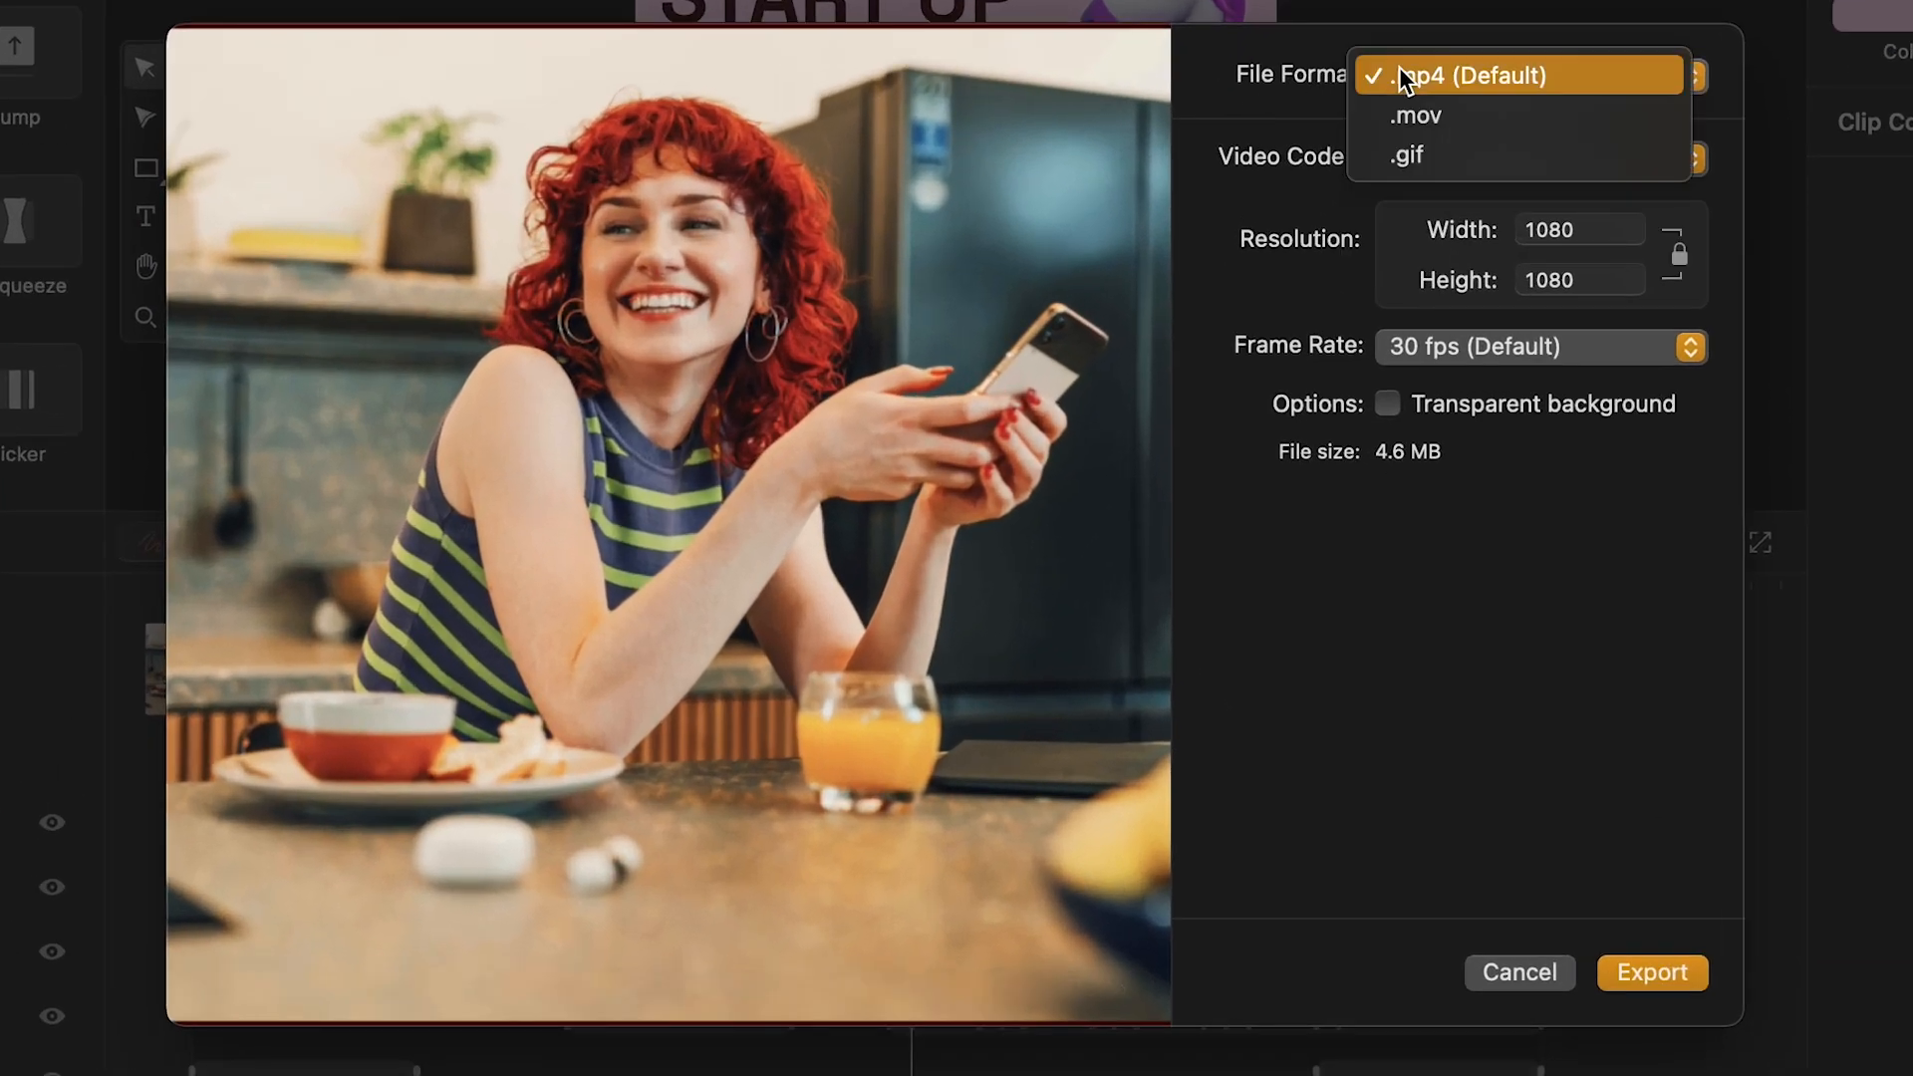
{"action": "left_click", "coordinate": [1421, 159]}
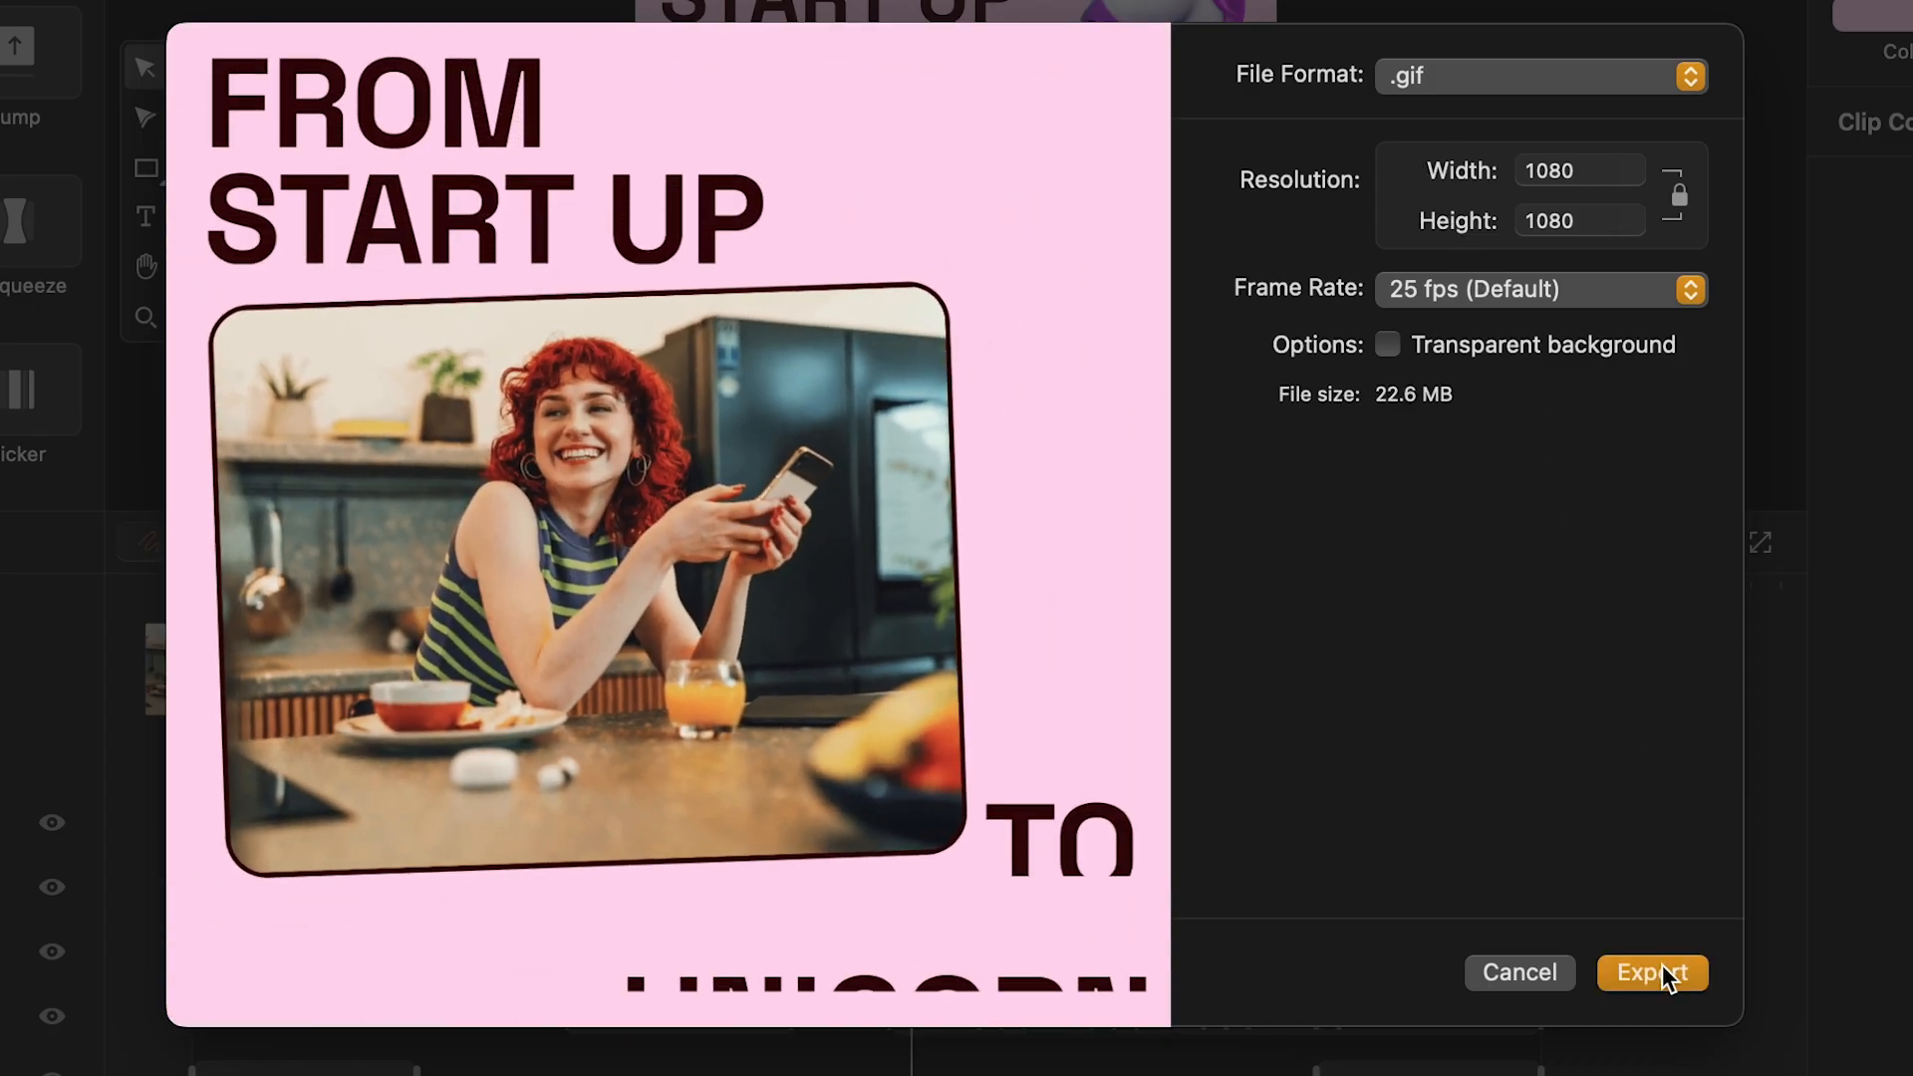
{"action": "left_click", "coordinate": [1652, 973]}
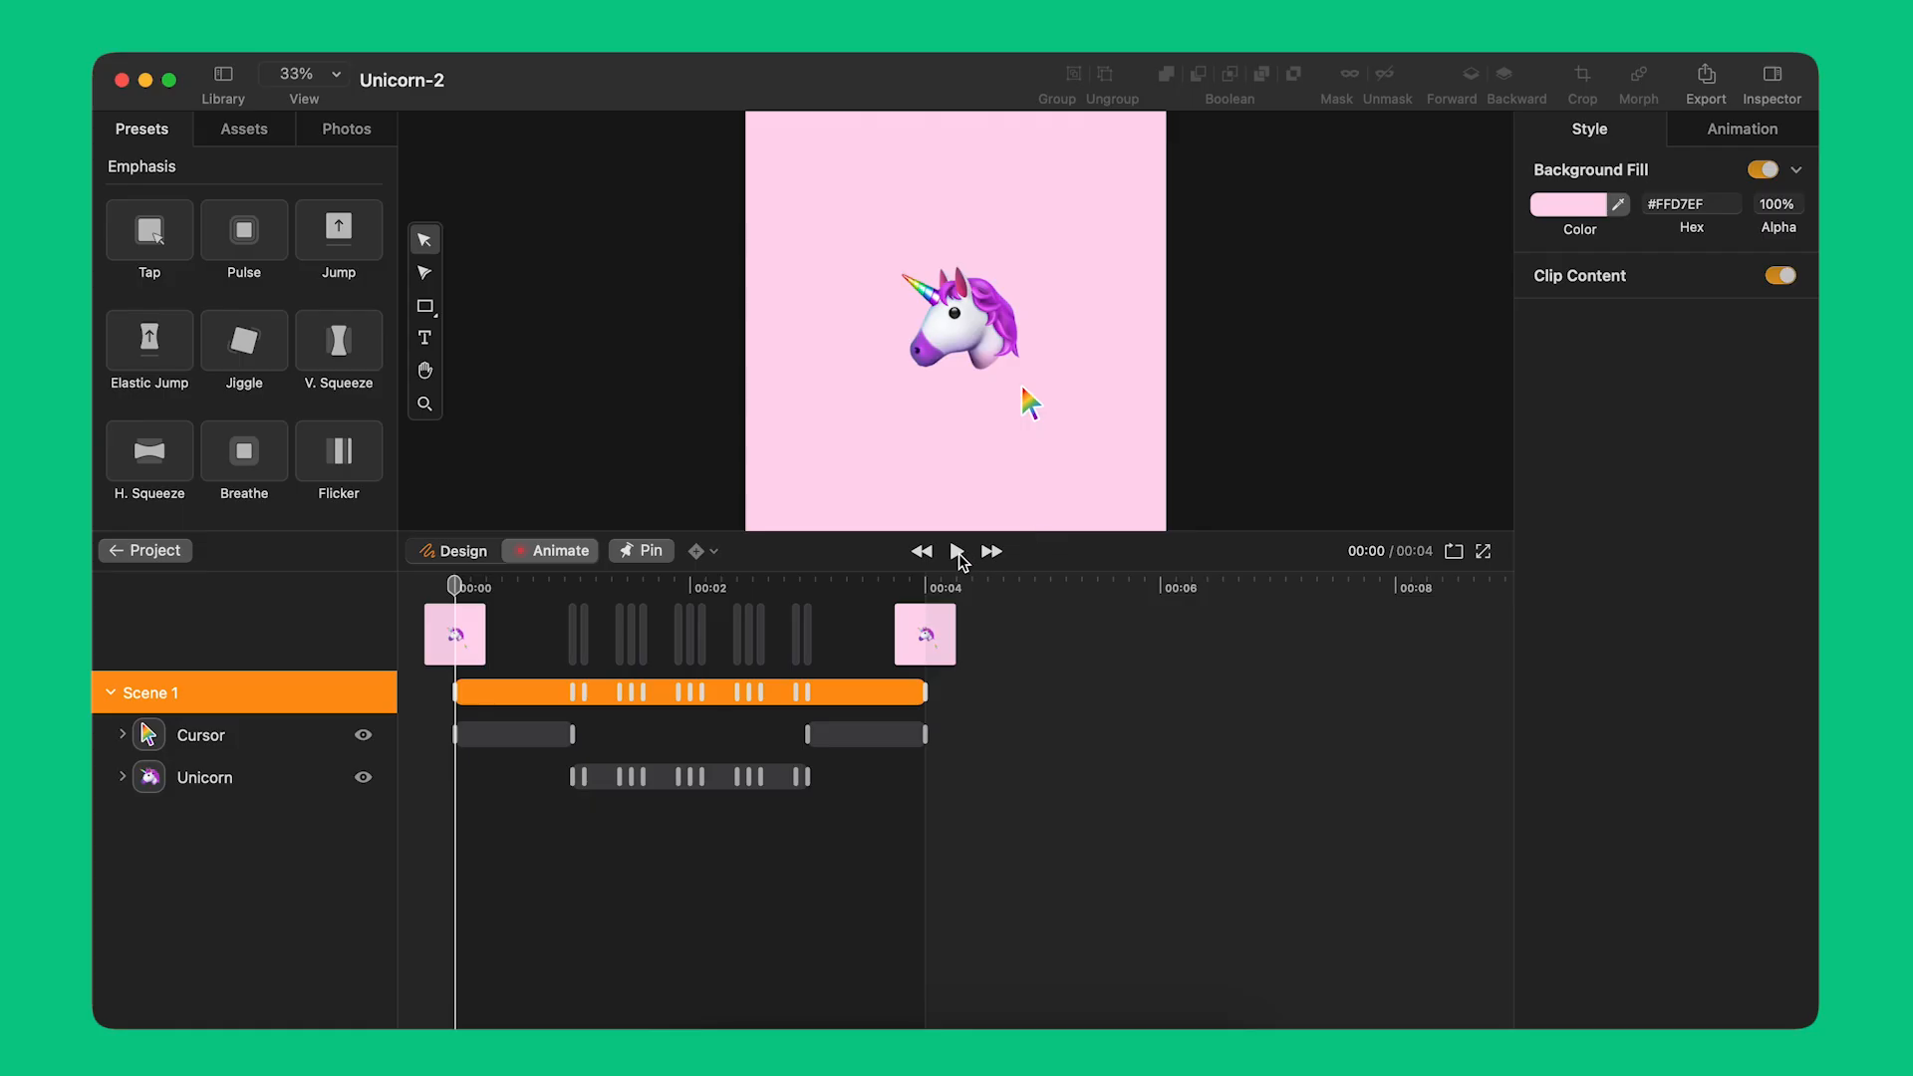
Step: Preview the Unicorn-2 scene, turn off its background fill, and set its export to .gif at 25 fps with a transparent background
{"action": "left_click", "coordinate": [958, 554]}
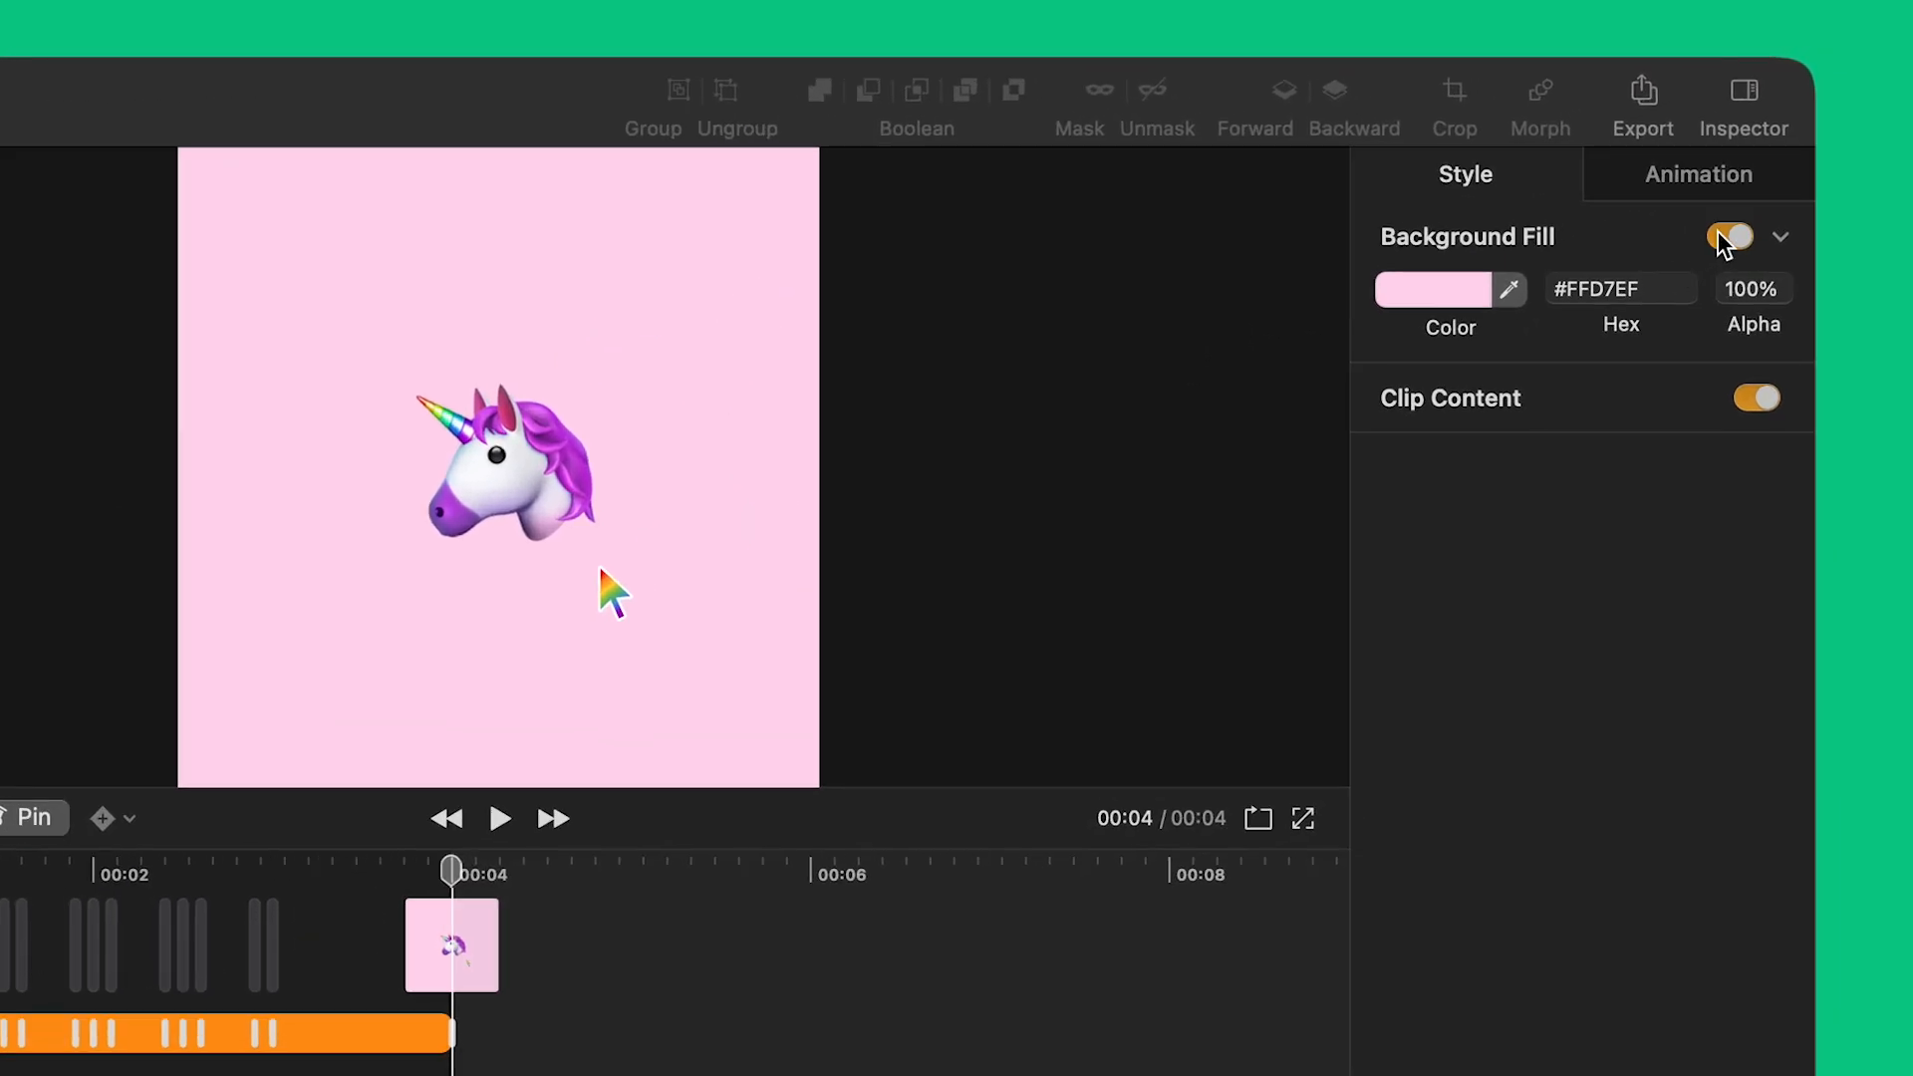
{"action": "left_click", "coordinate": [1763, 170]}
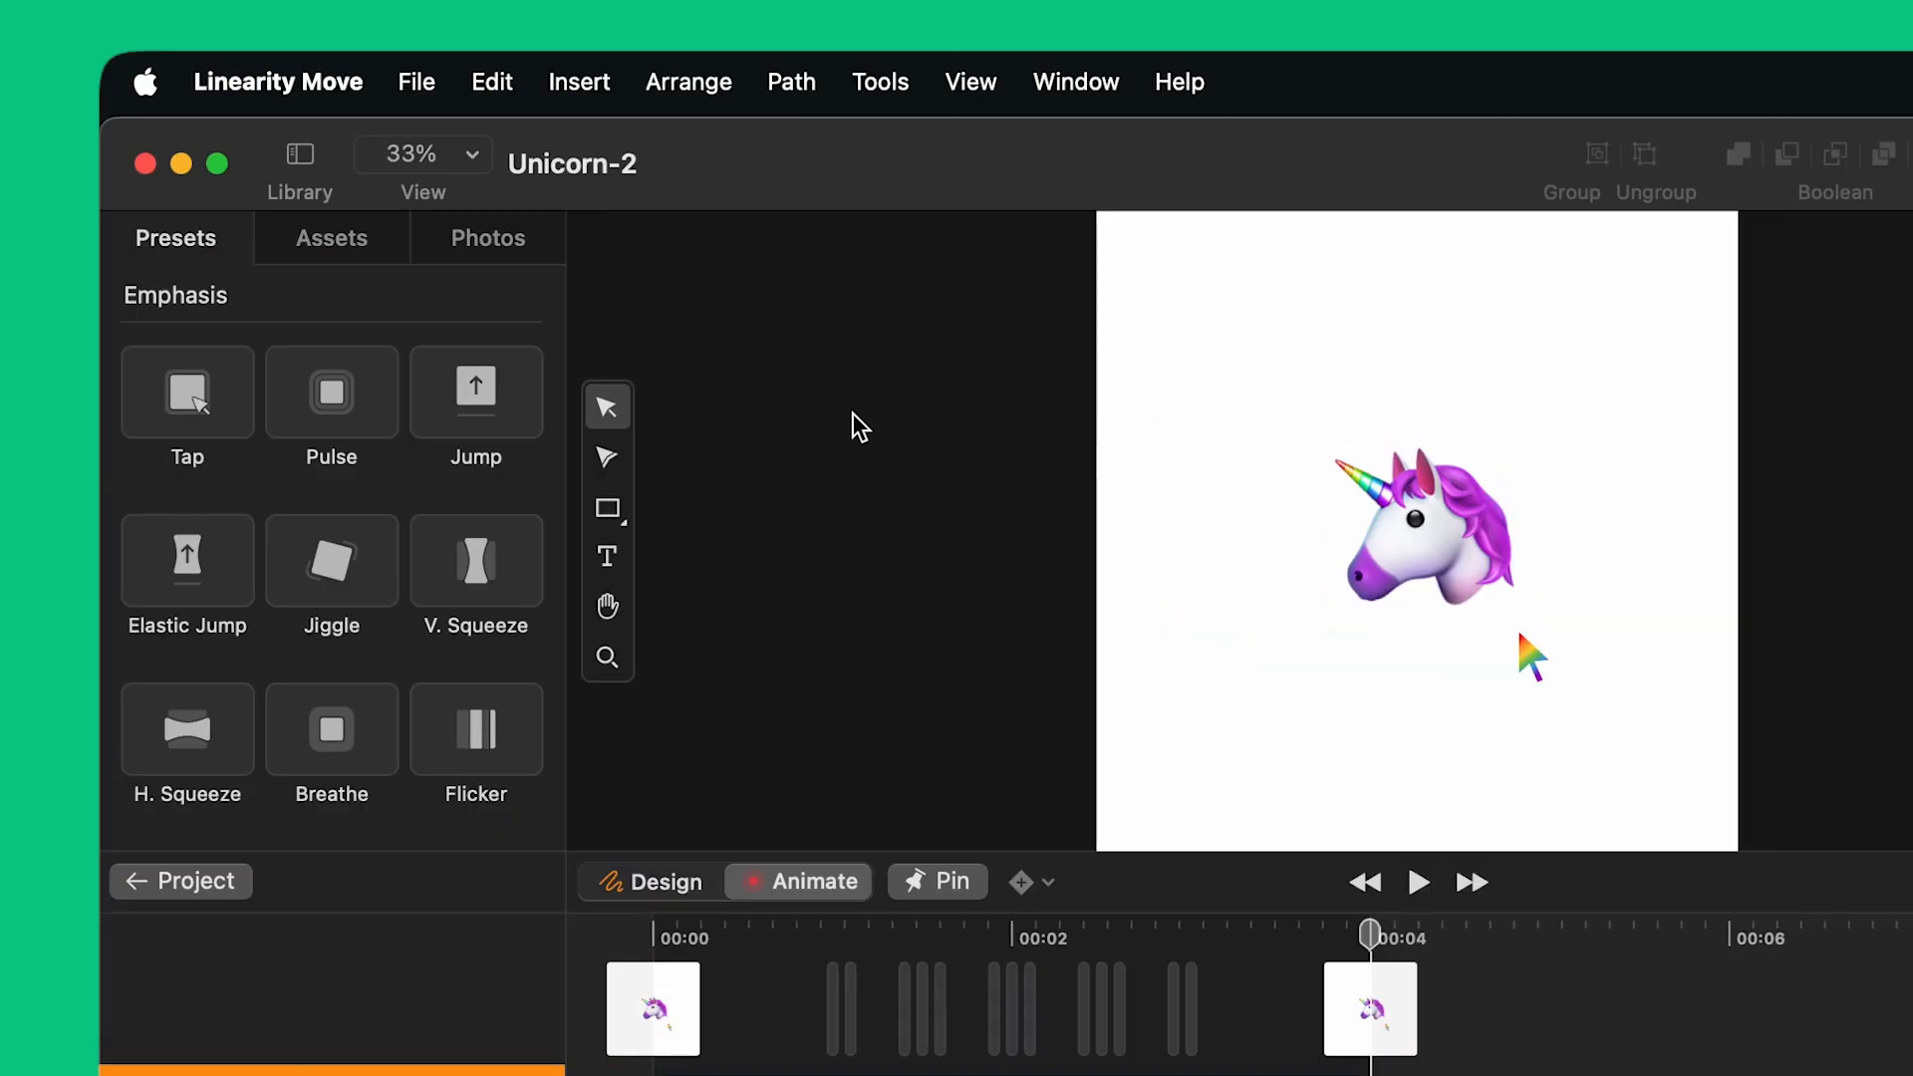
{"action": "left_click", "coordinate": [414, 81]}
{"action": "left_click", "coordinate": [463, 523]}
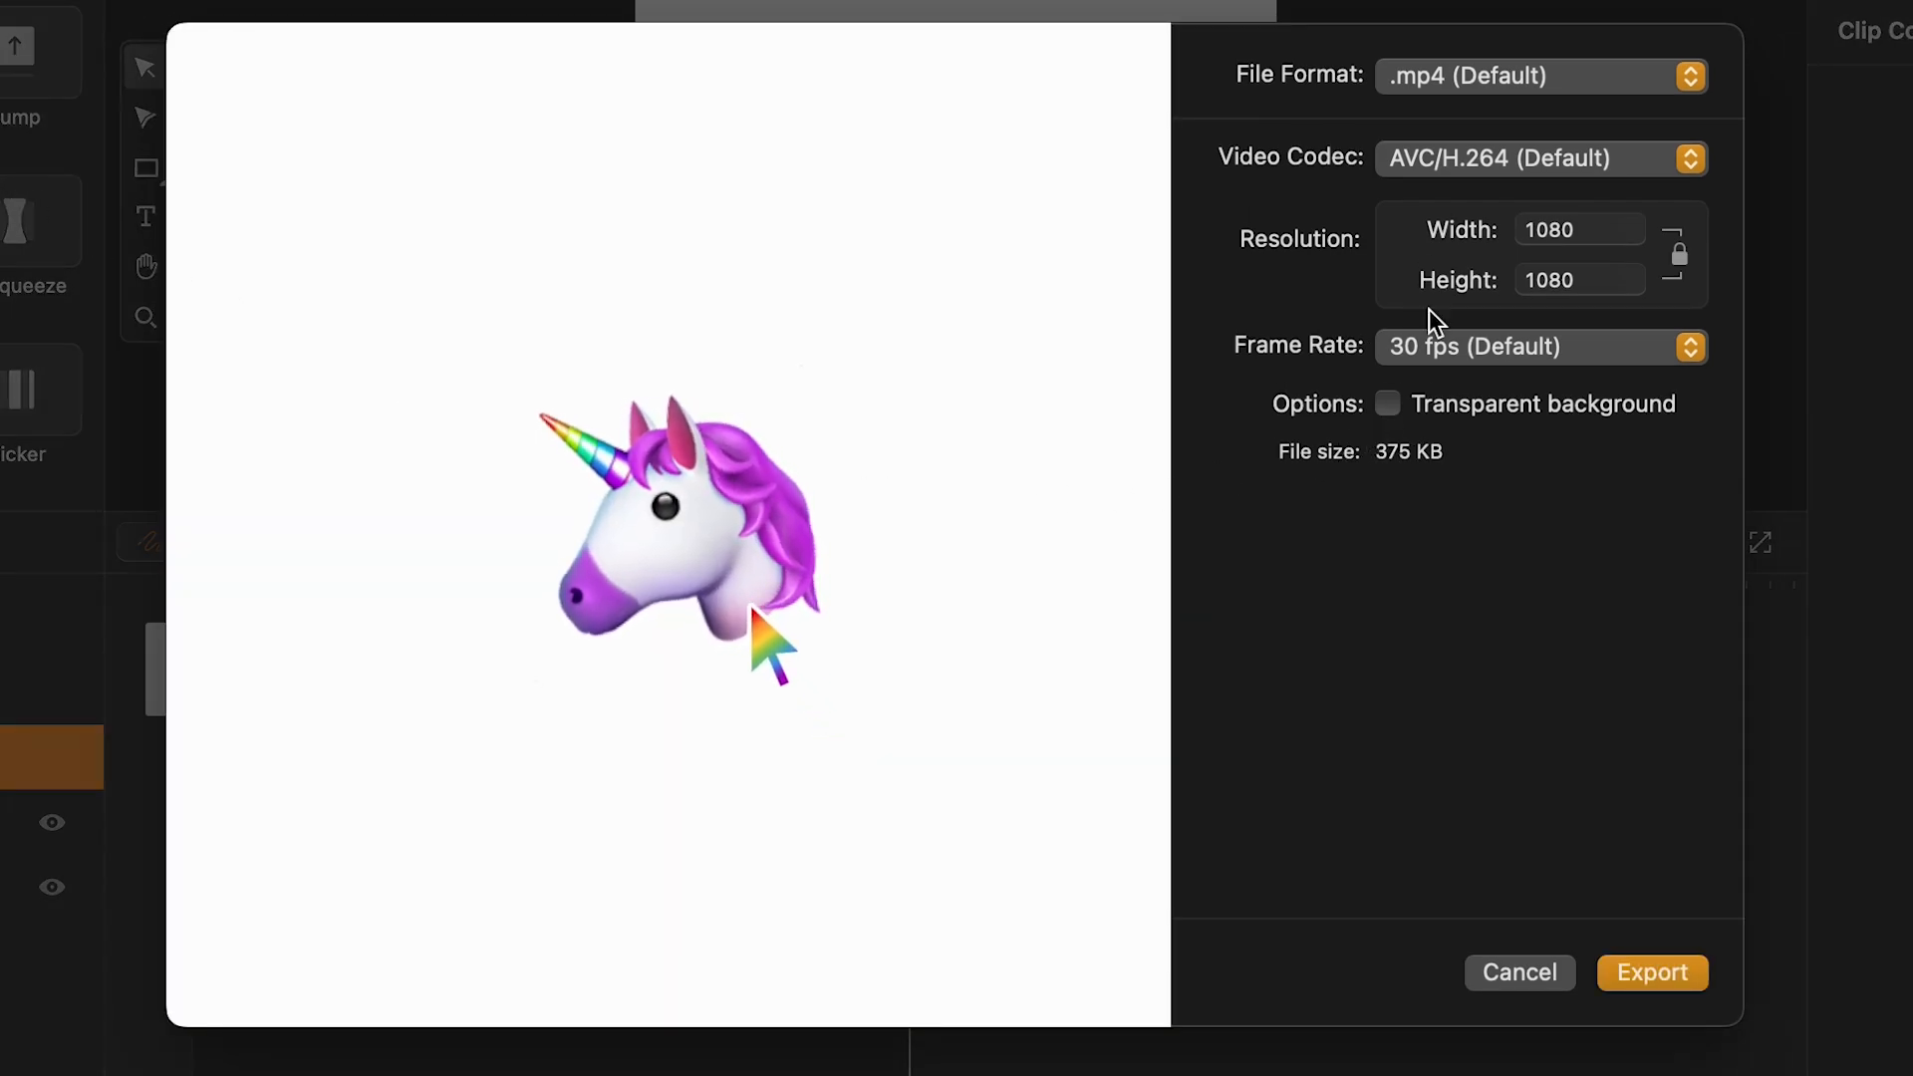
{"action": "left_click", "coordinate": [1456, 77]}
{"action": "left_click", "coordinate": [1441, 154]}
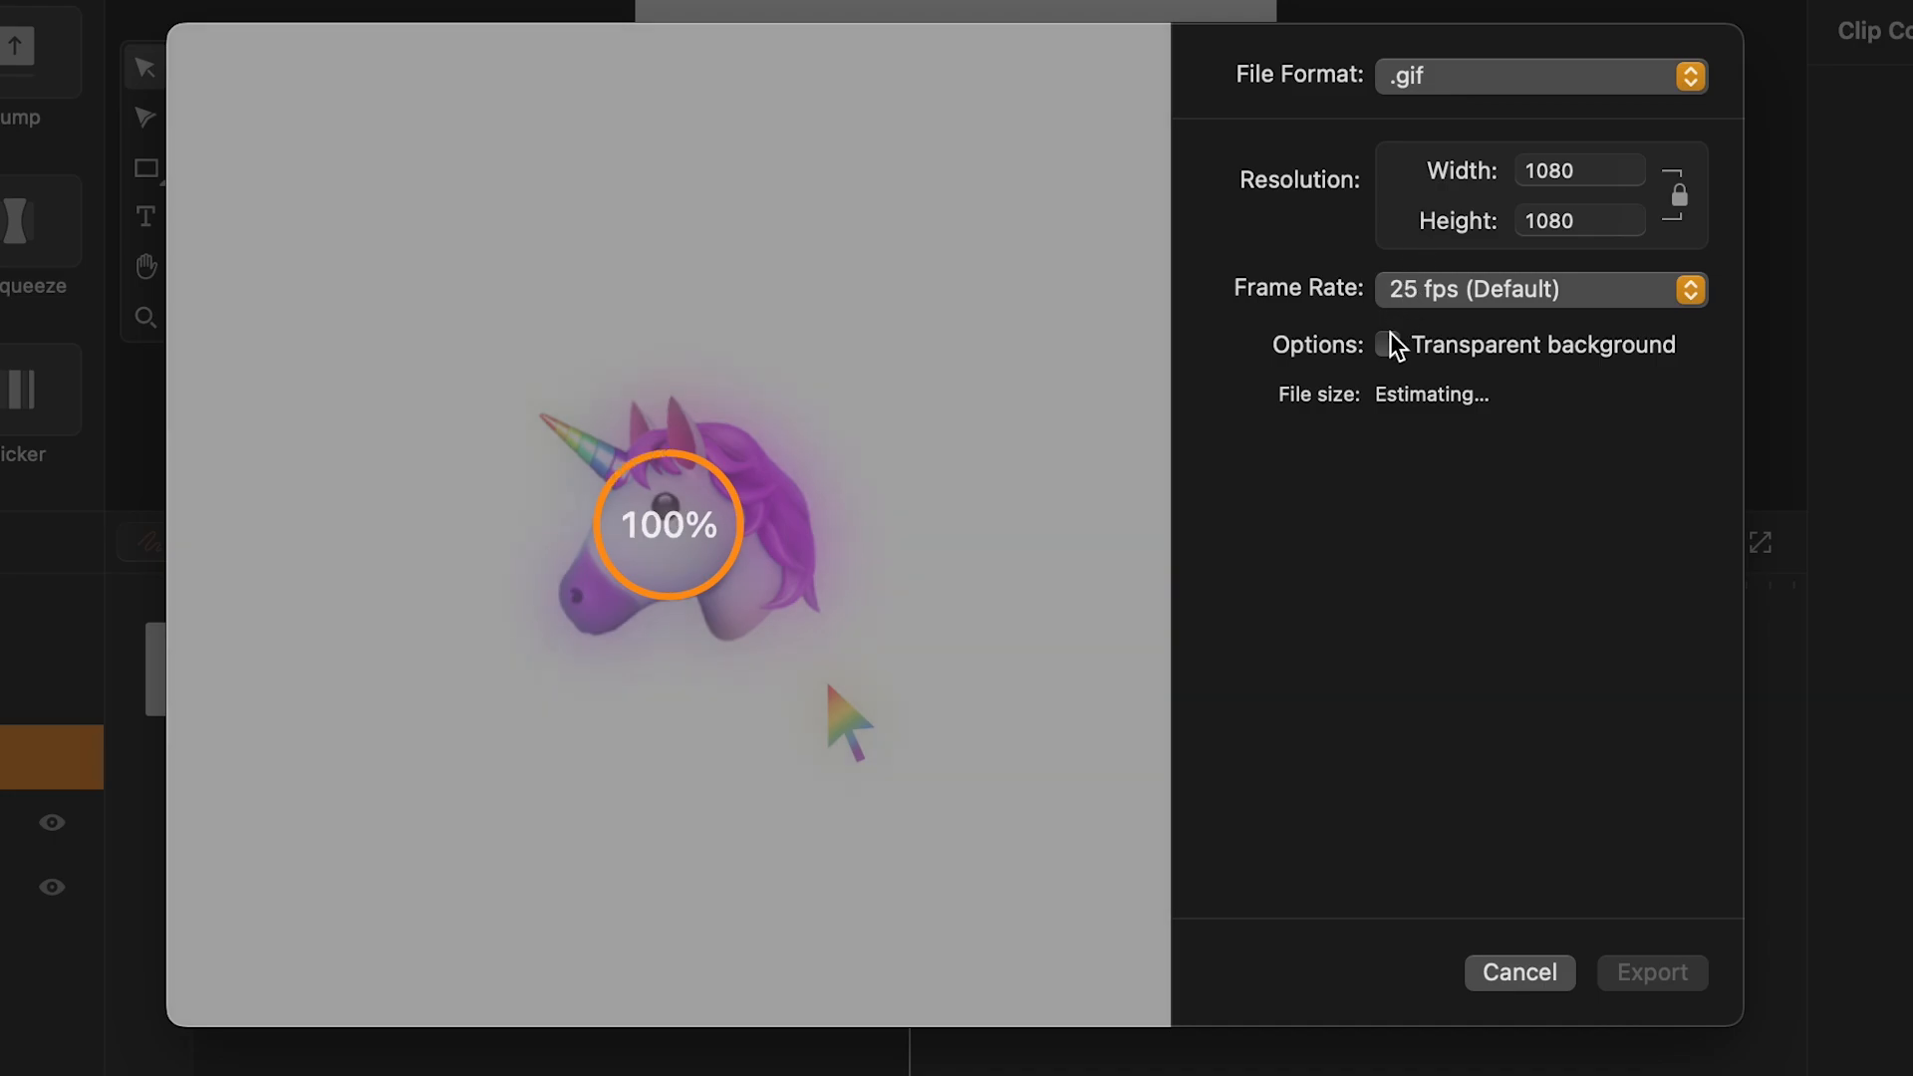
{"action": "left_click", "coordinate": [1390, 344]}
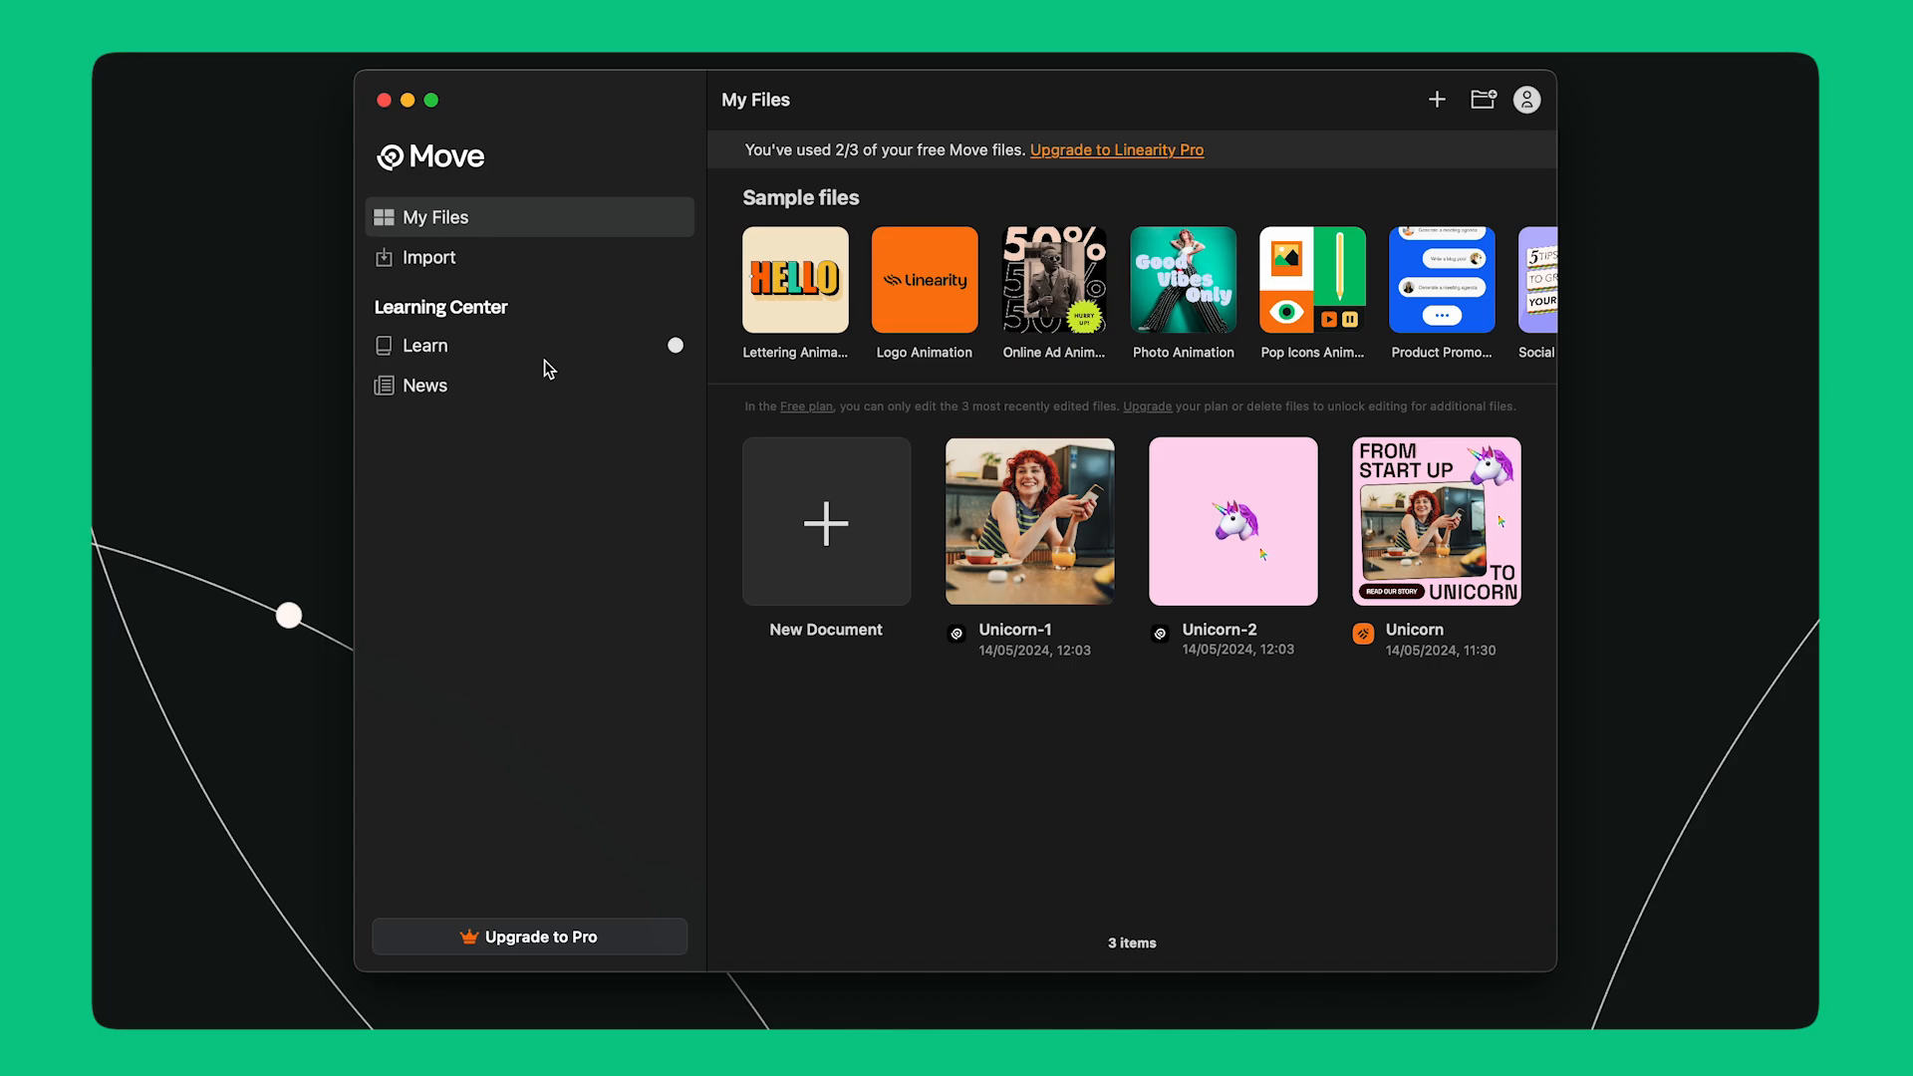
Step: Open the Learn section of the Learning Center and browse its tutorials, user guides and quick tips
{"action": "left_click", "coordinate": [542, 356]}
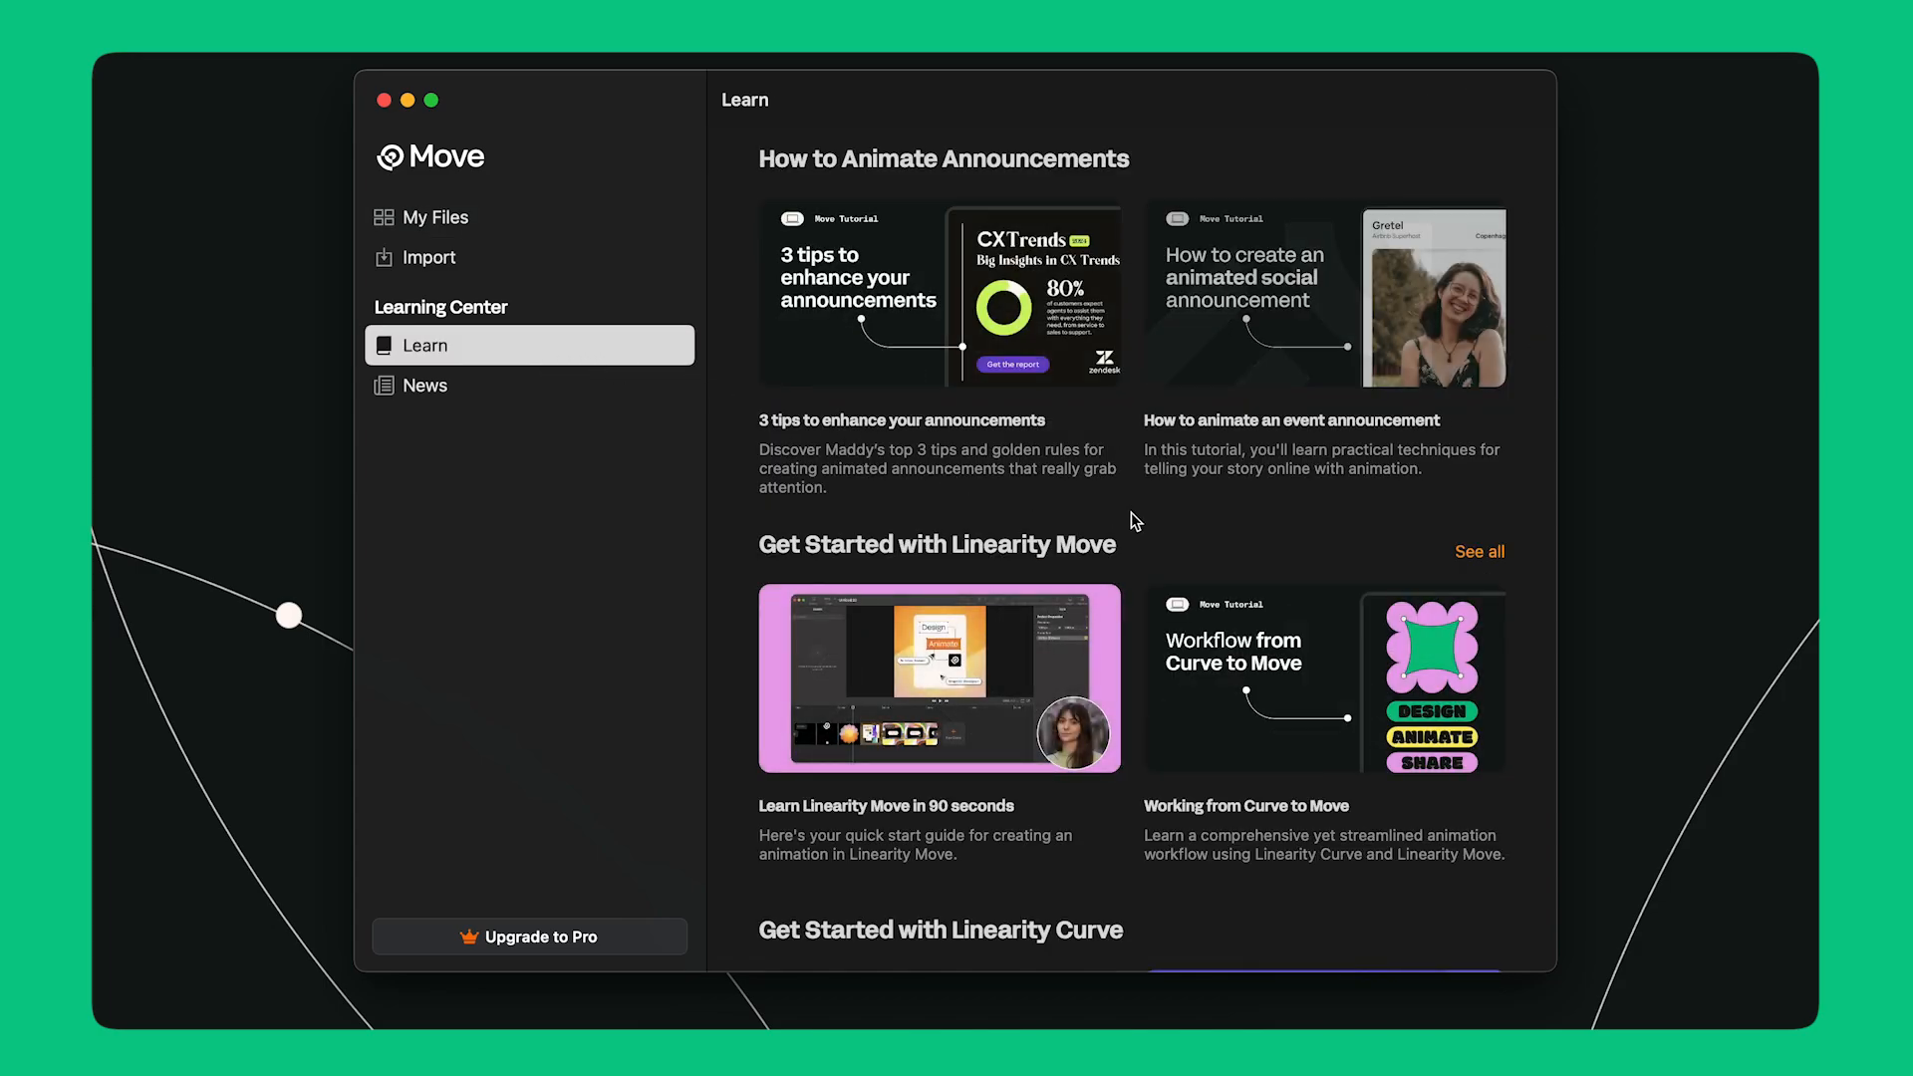
{"action": "scroll", "coordinate": [1132, 512], "scroll_direction": "down", "scroll_amount": 5}
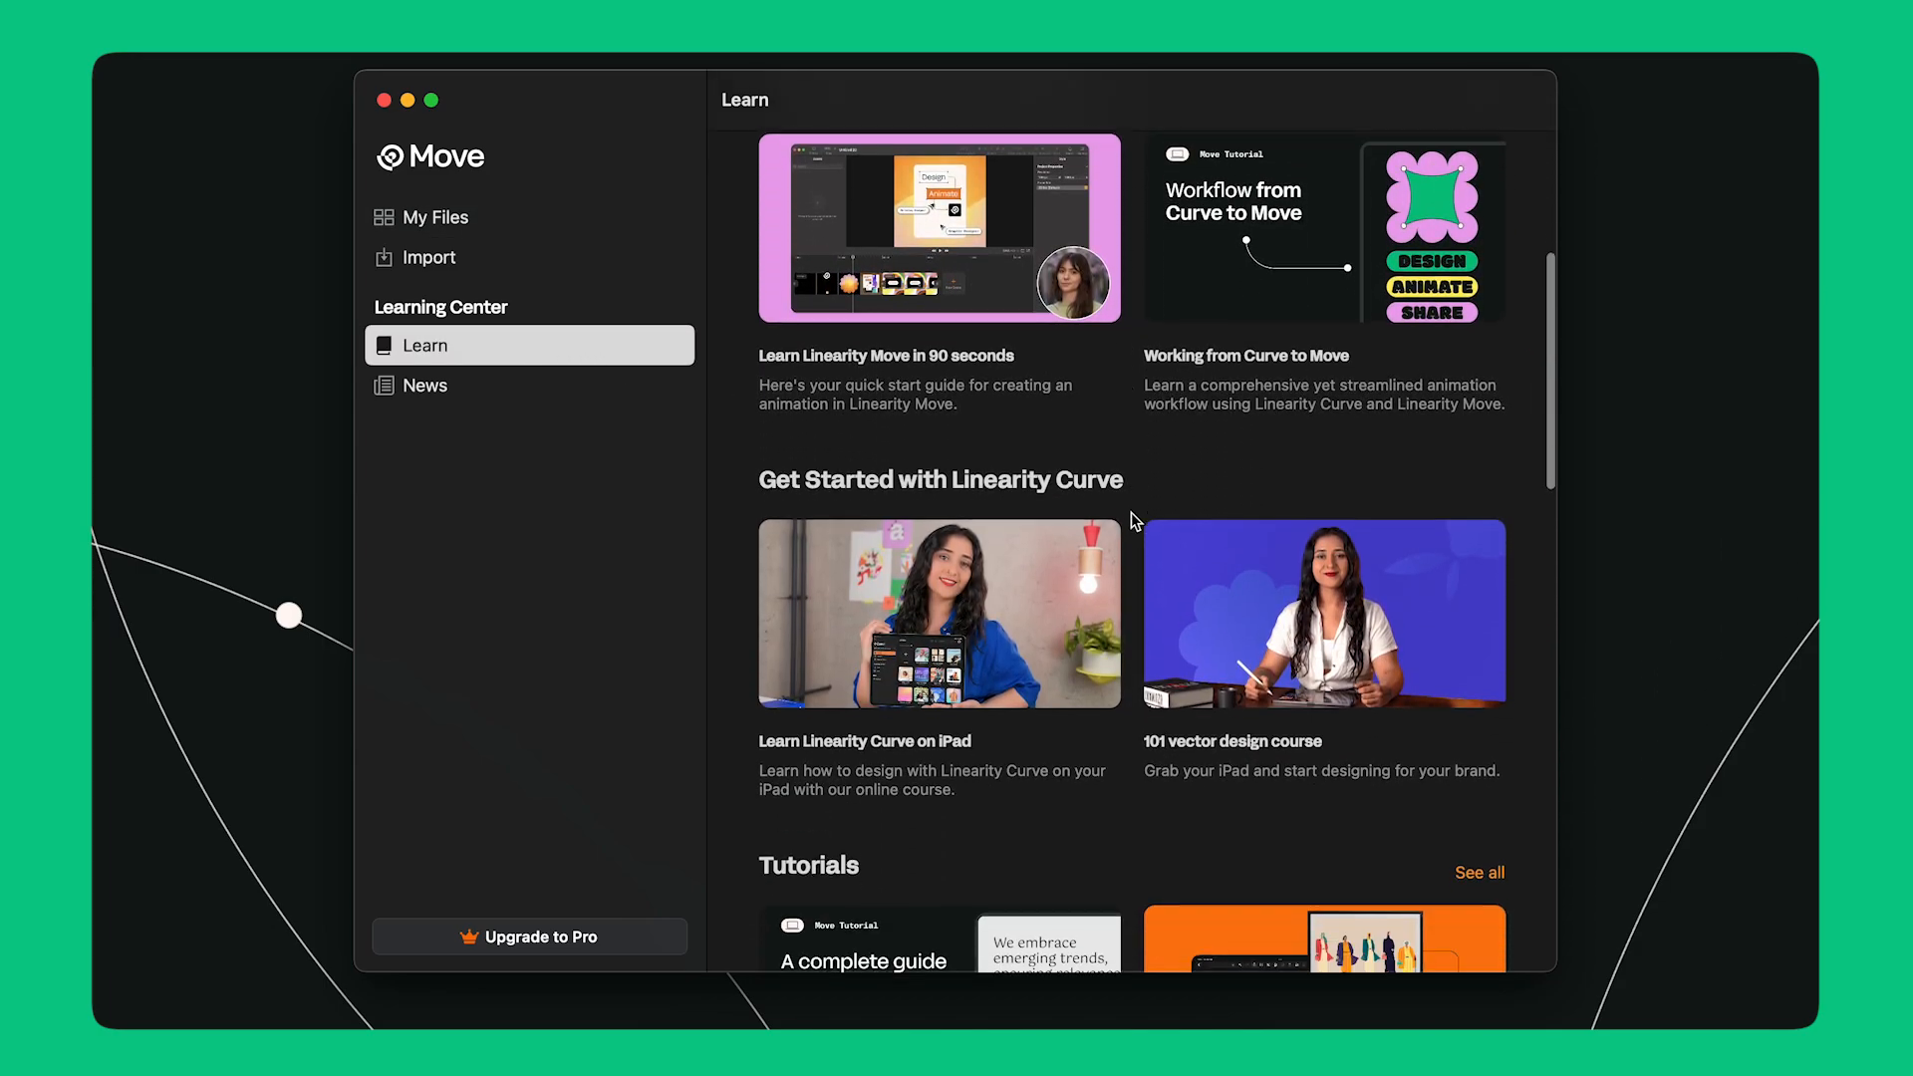
{"action": "scroll", "coordinate": [1132, 512], "scroll_direction": "down", "scroll_amount": 7}
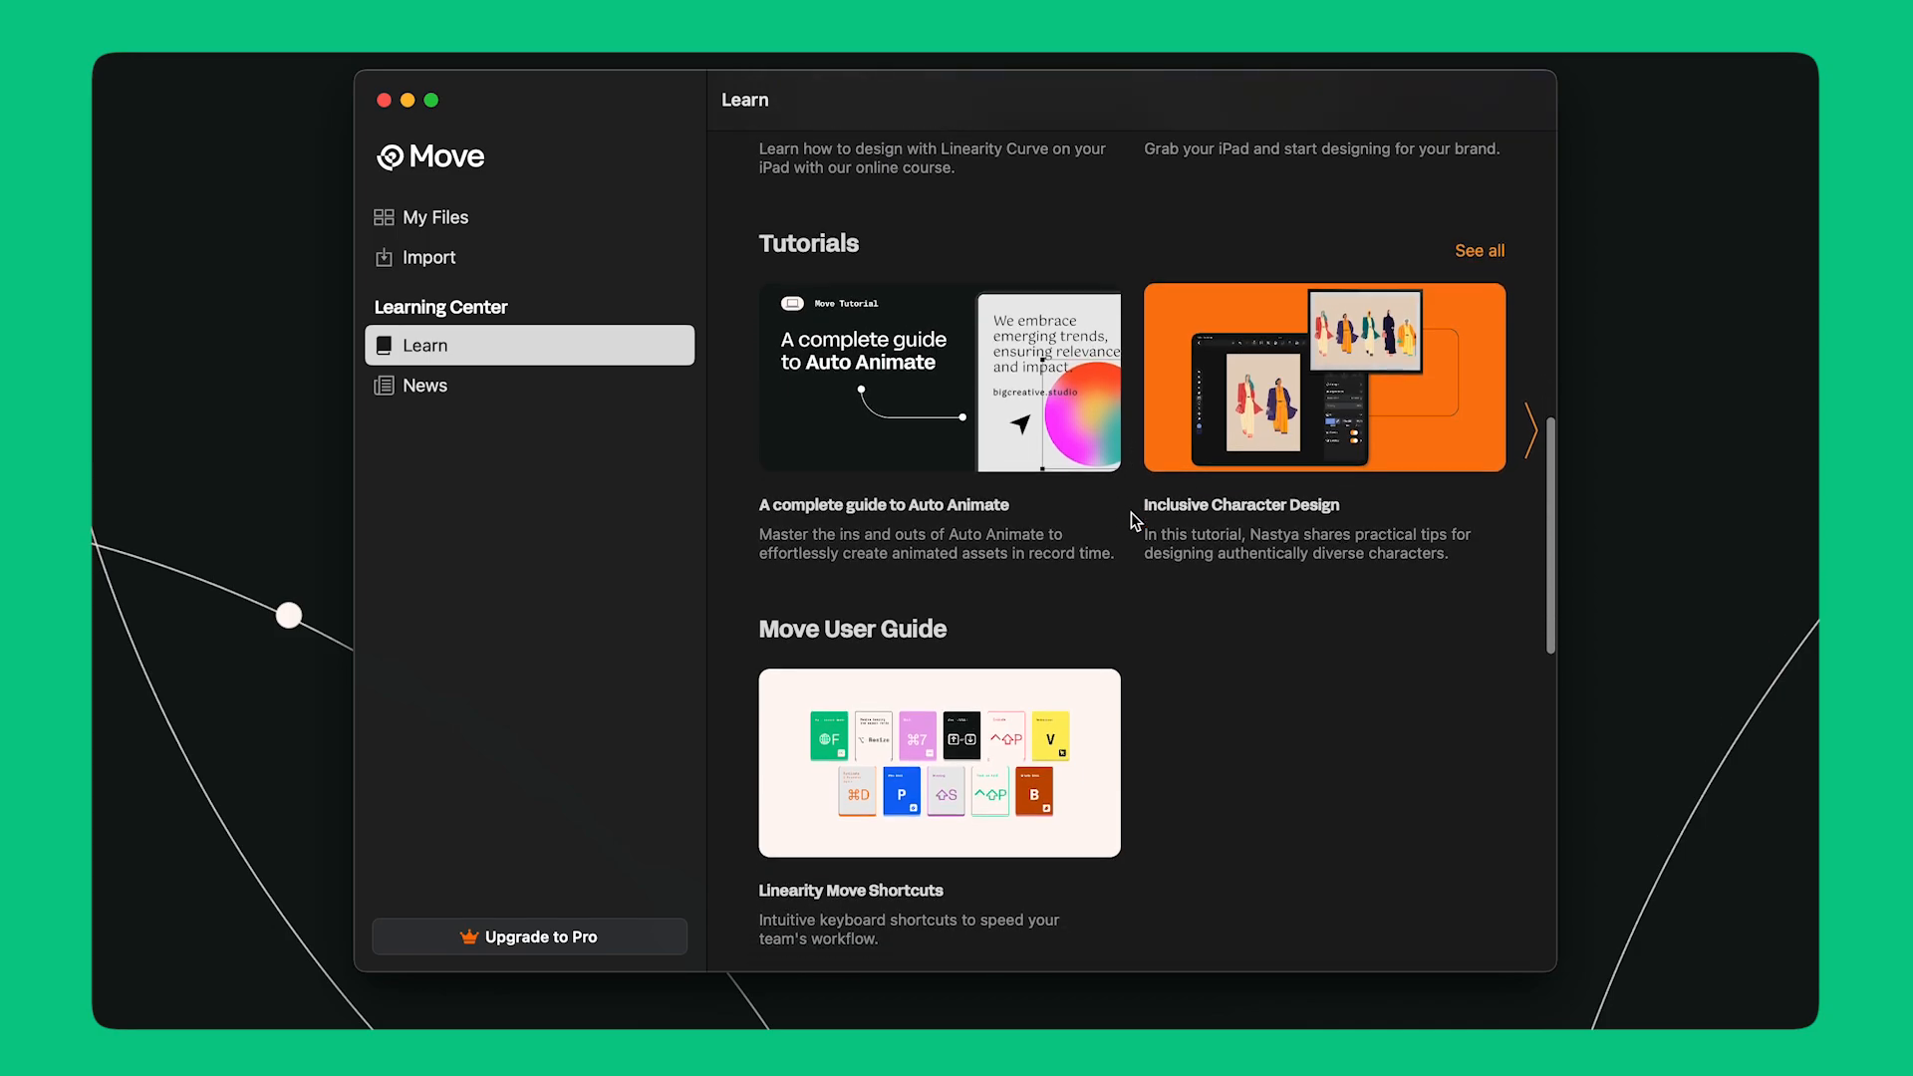
{"action": "scroll", "coordinate": [1132, 513], "scroll_direction": "down", "scroll_amount": 8}
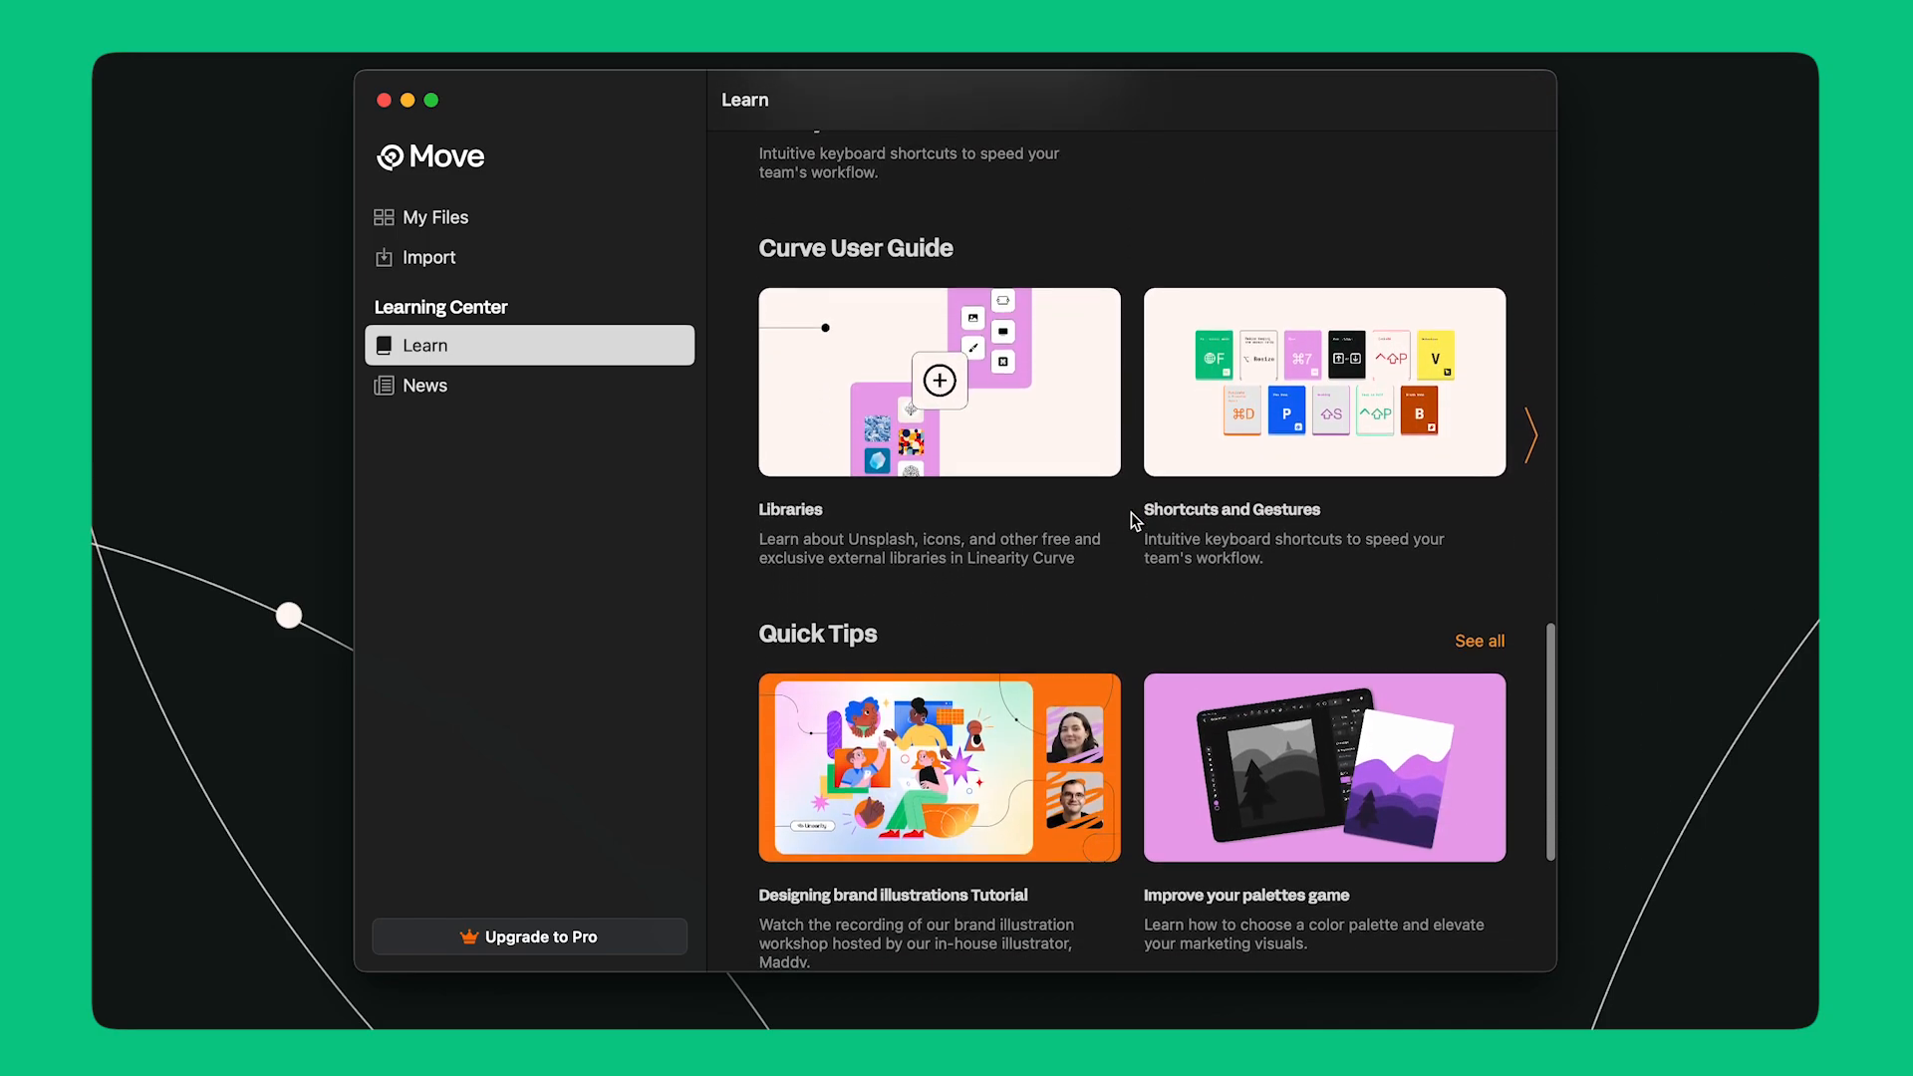